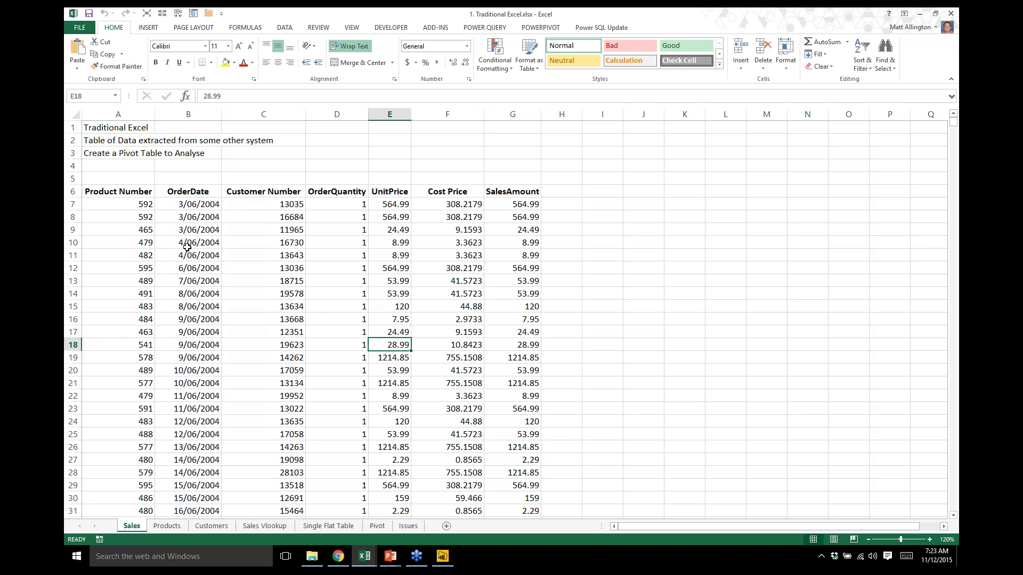
Create a PivotTable on a new worksheet from the sales data starting at A6 on the Sales sheet
click(140, 206)
click(275, 210)
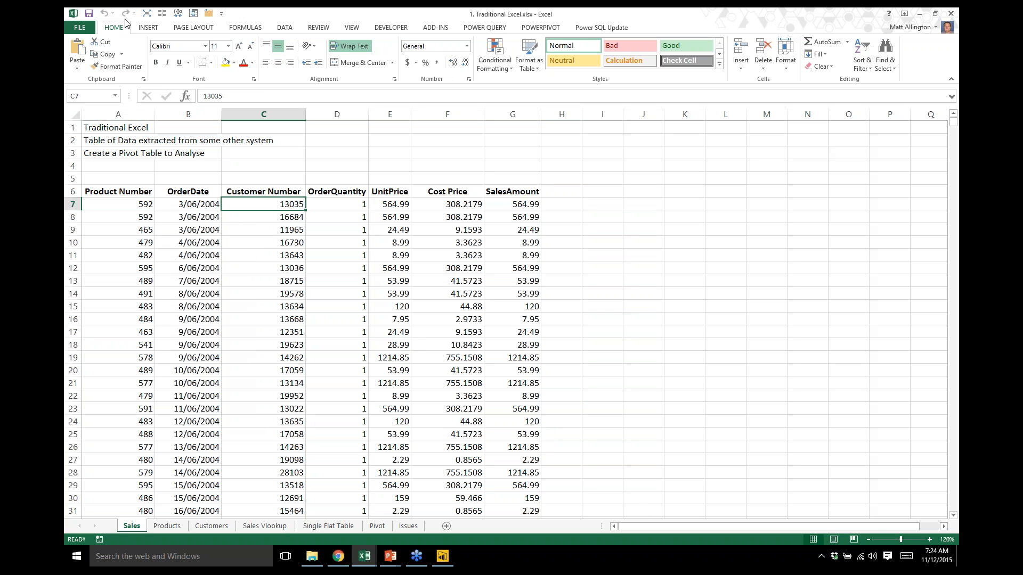
click(146, 30)
click(91, 44)
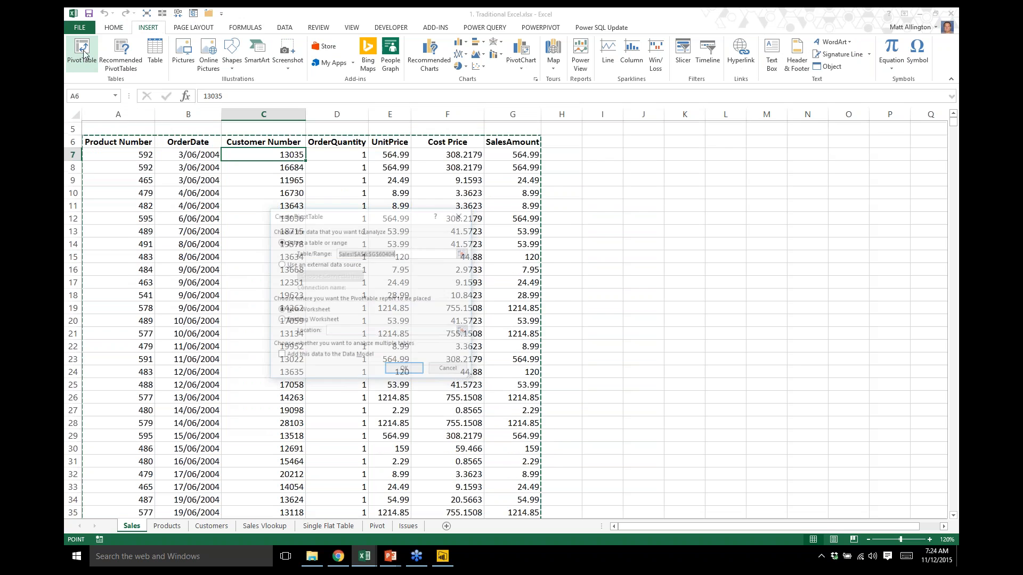
click(406, 370)
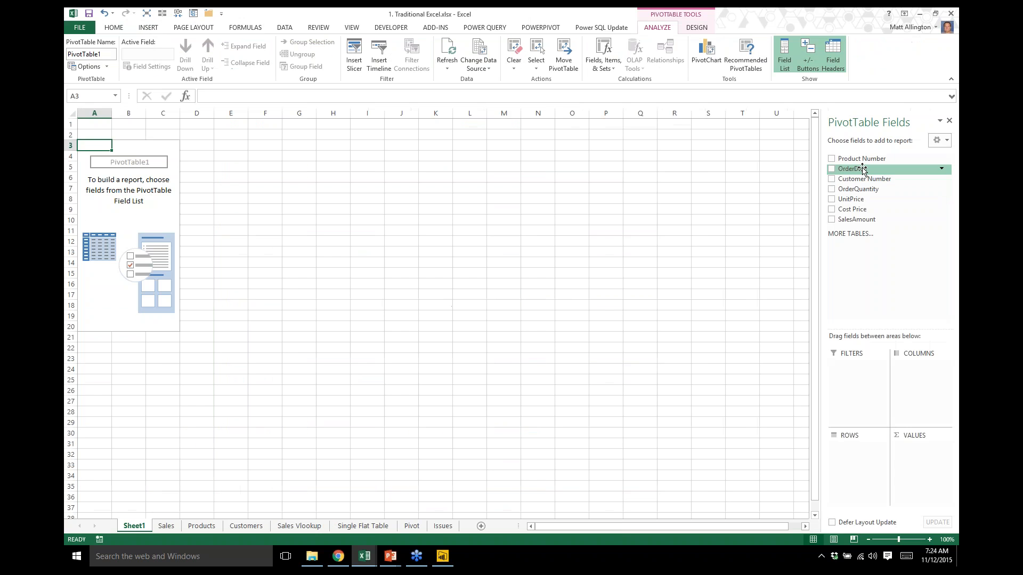
Add Product Number to the pivot table's rows and SalesAmount and Cost Price to its values
click(832, 158)
click(832, 219)
drag(853, 208, 922, 469)
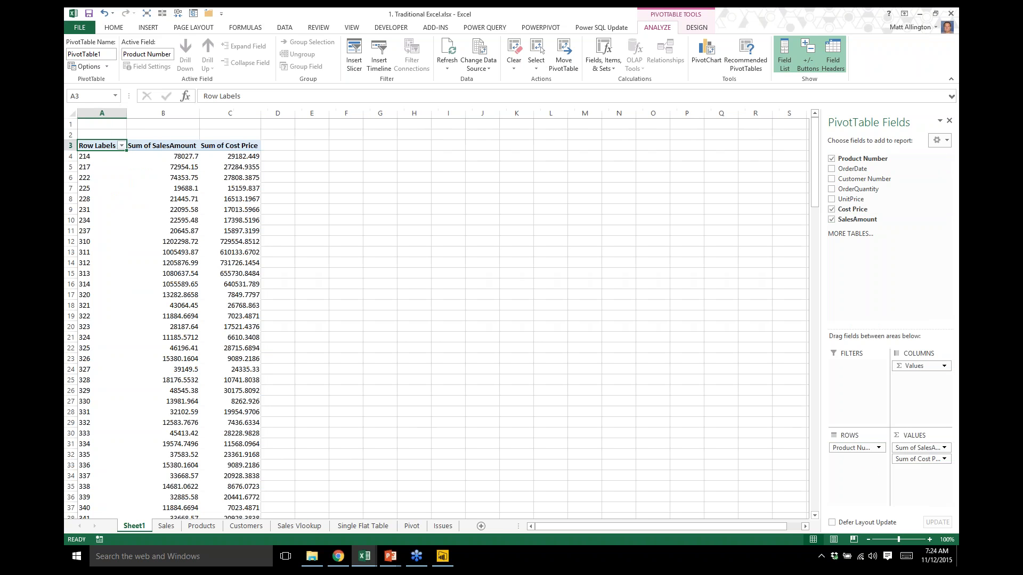
Examine the new pivot table's product number row labels alongside the sales and cost totals
mouse_move(237, 238)
drag(103, 158, 224, 284)
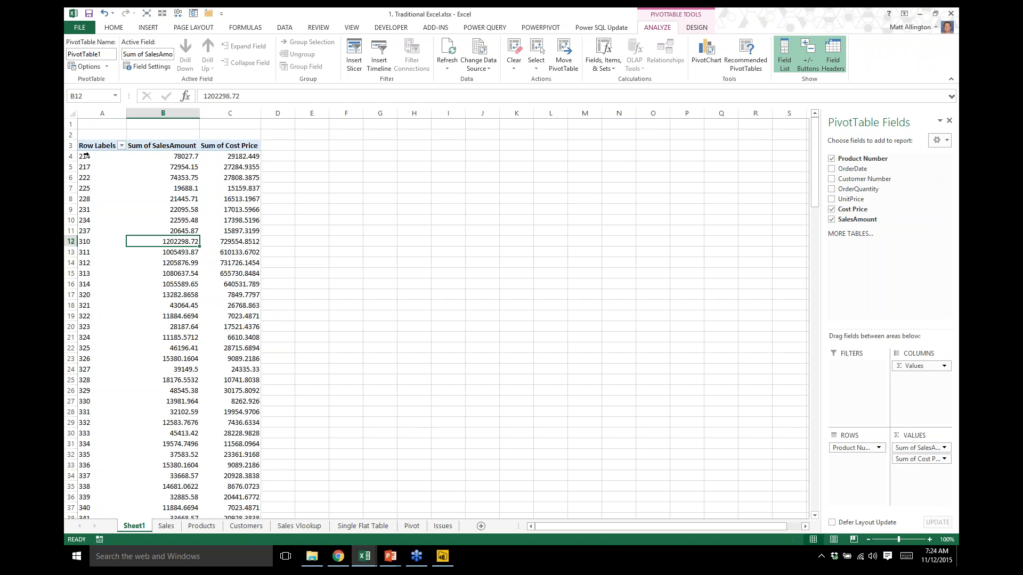
click(98, 158)
click(96, 158)
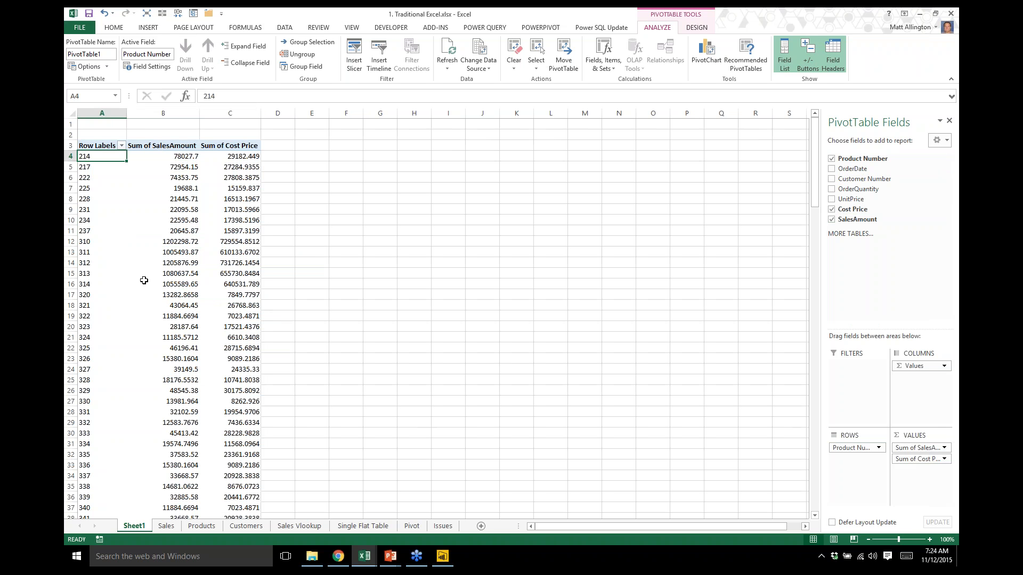
mouse_move(145, 282)
Review the source data on the Sales, Products and Customers sheets
click(166, 527)
scroll(192, 343, up, 2)
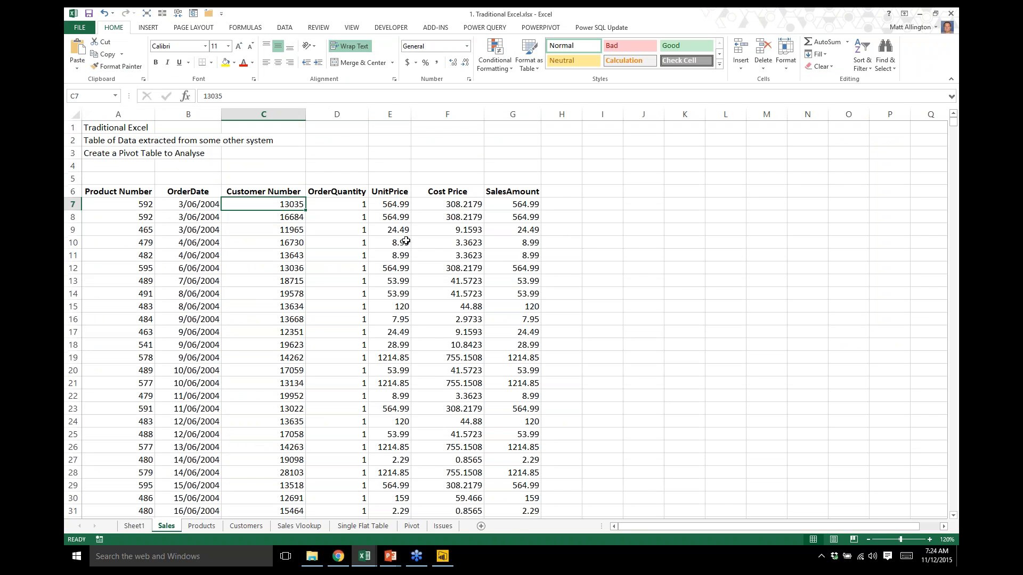
click(204, 526)
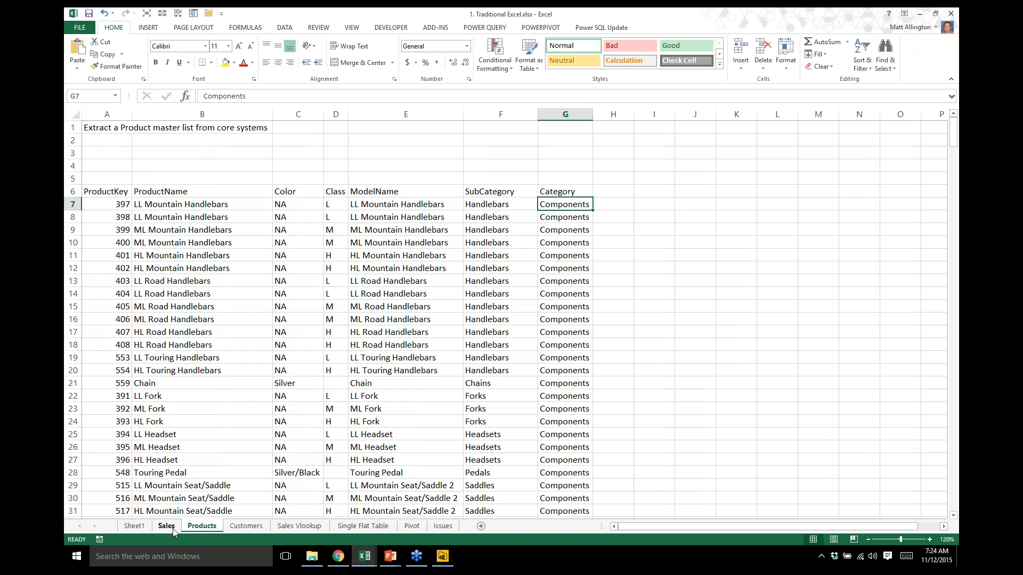
click(251, 529)
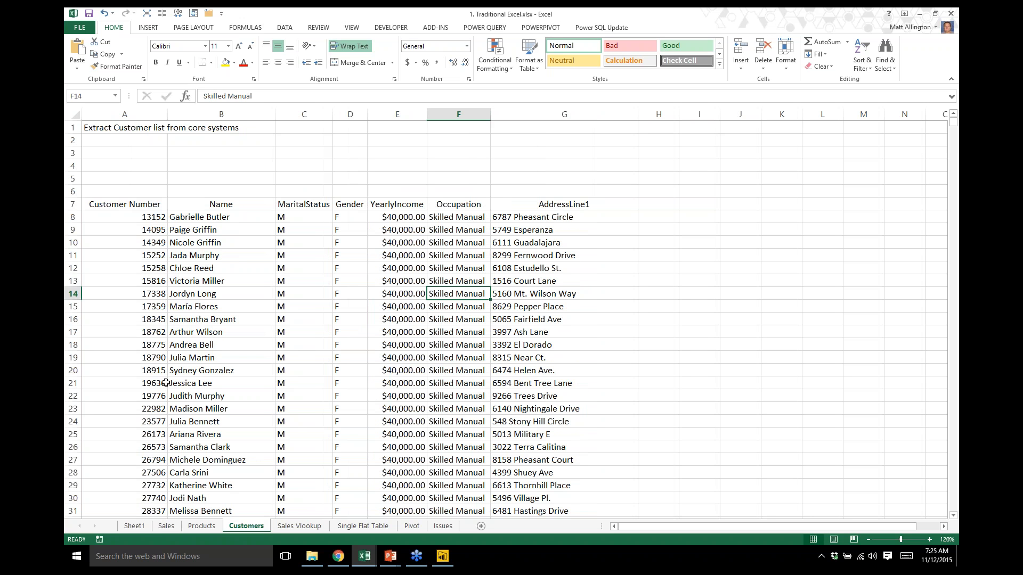
click(201, 527)
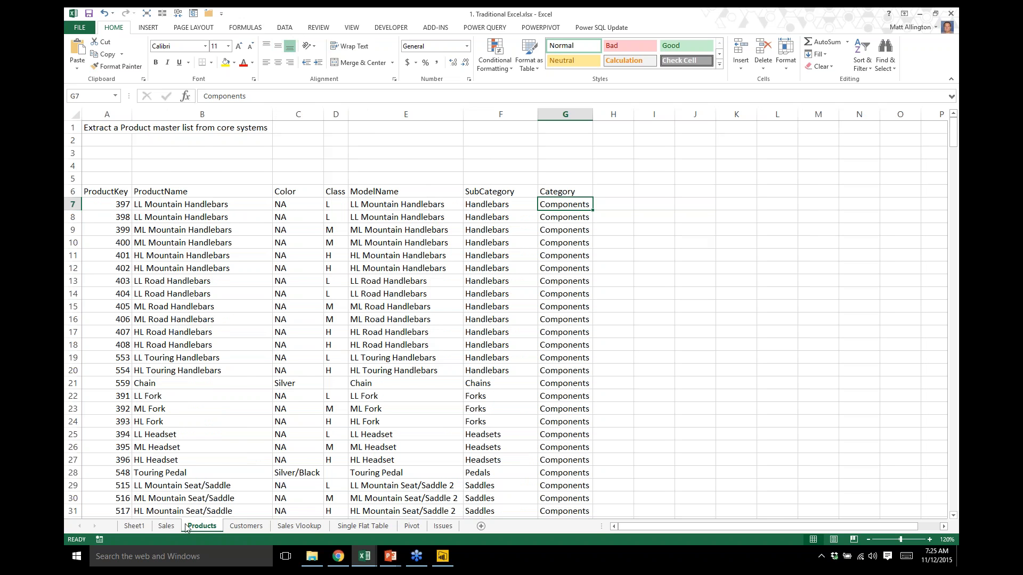
Examine the Product Number and Customer Number columns of the transaction data on the Sales sheet
click(167, 527)
drag(118, 205, 120, 345)
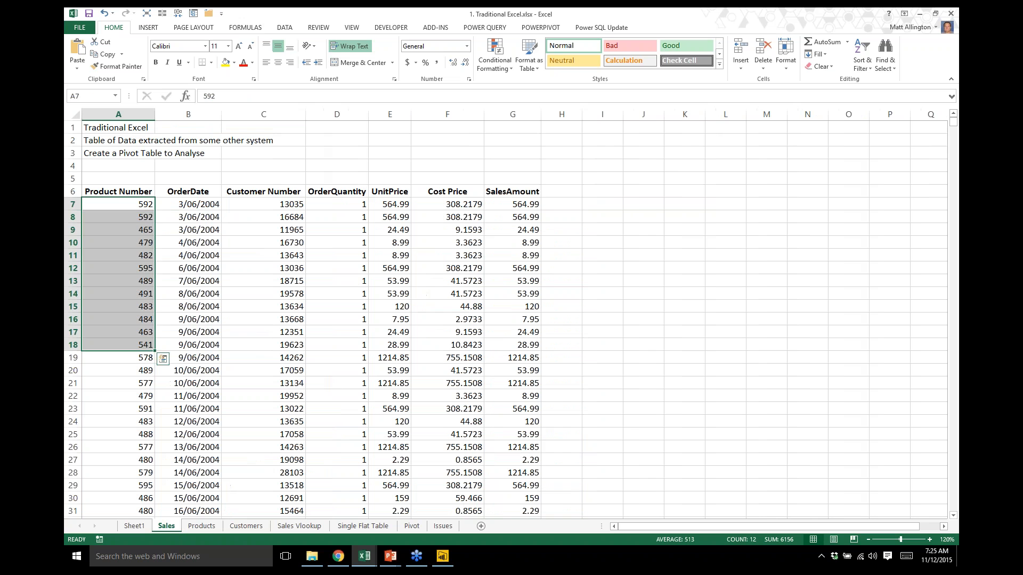
drag(266, 204, 259, 371)
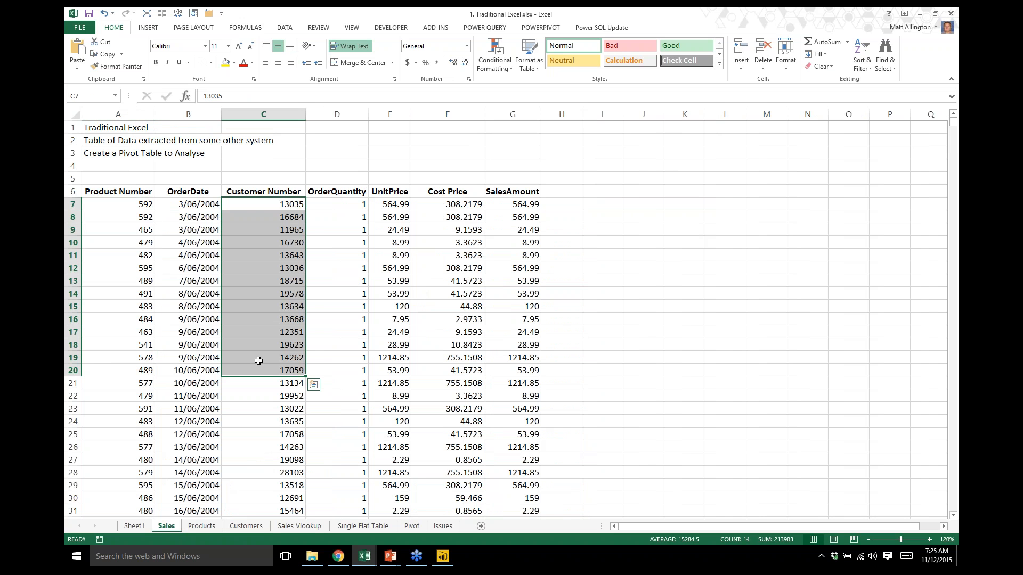
drag(130, 208, 529, 386)
click(448, 344)
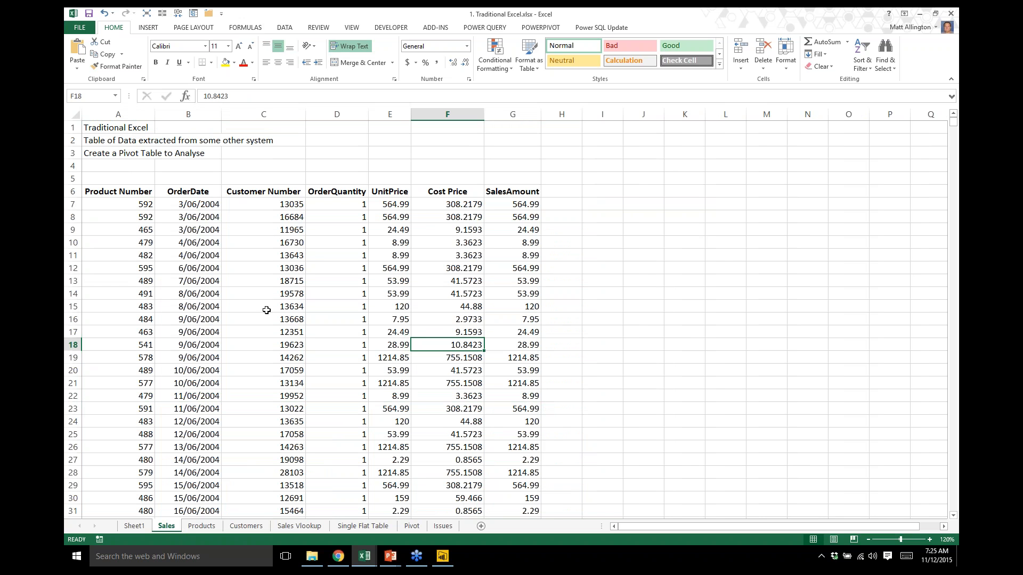
Fill the Product Category and Customer Occupation VLOOKUP formulas in H12:I12 down the whole table on the Sales Vlookup sheet
click(284, 526)
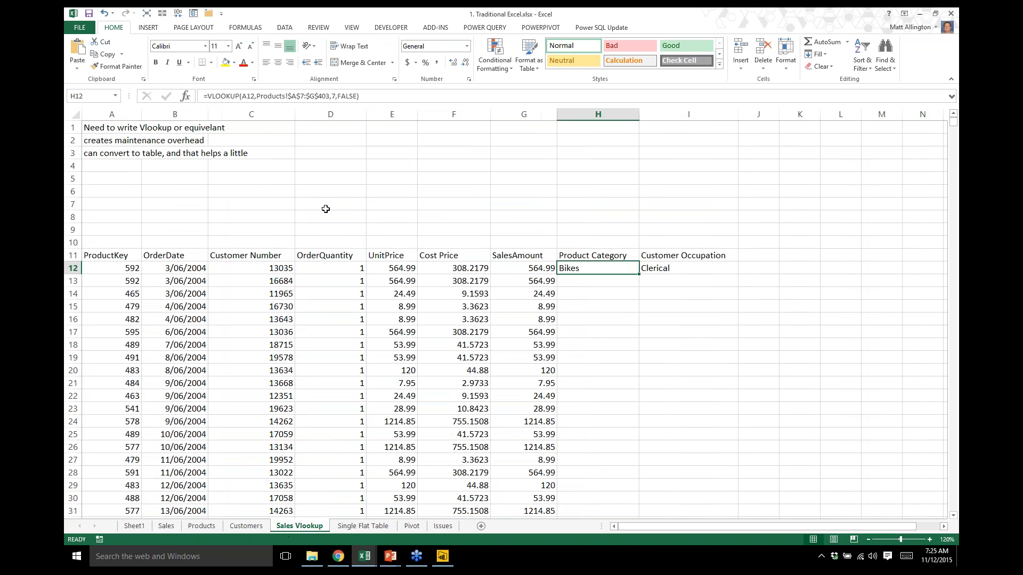
click(419, 96)
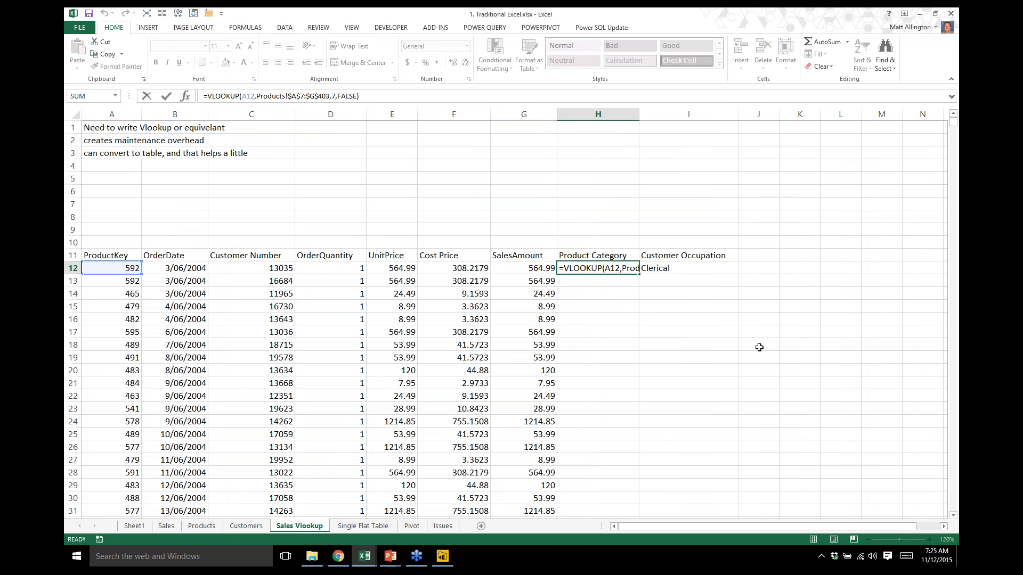
key(Return)
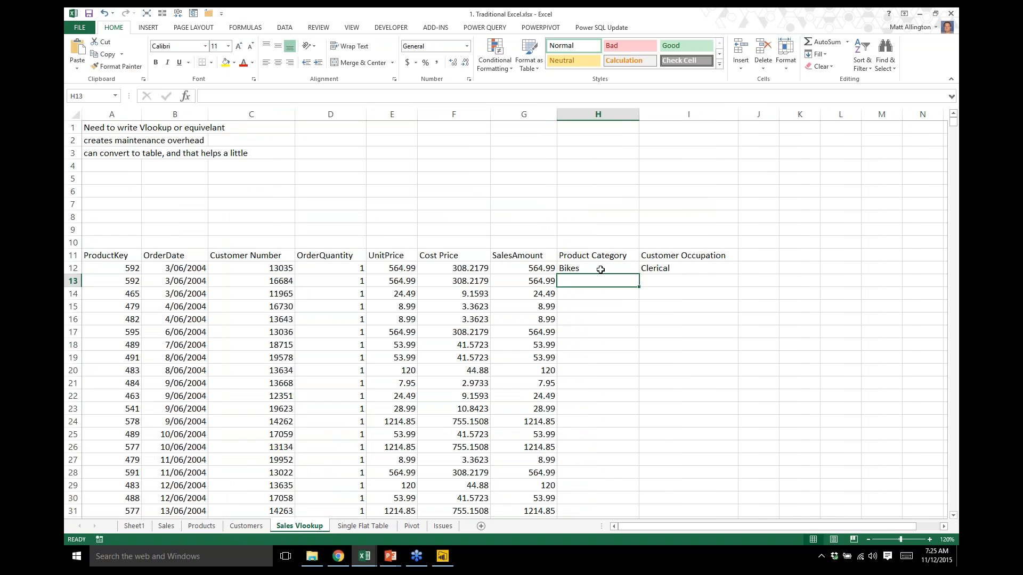
drag(601, 270, 709, 269)
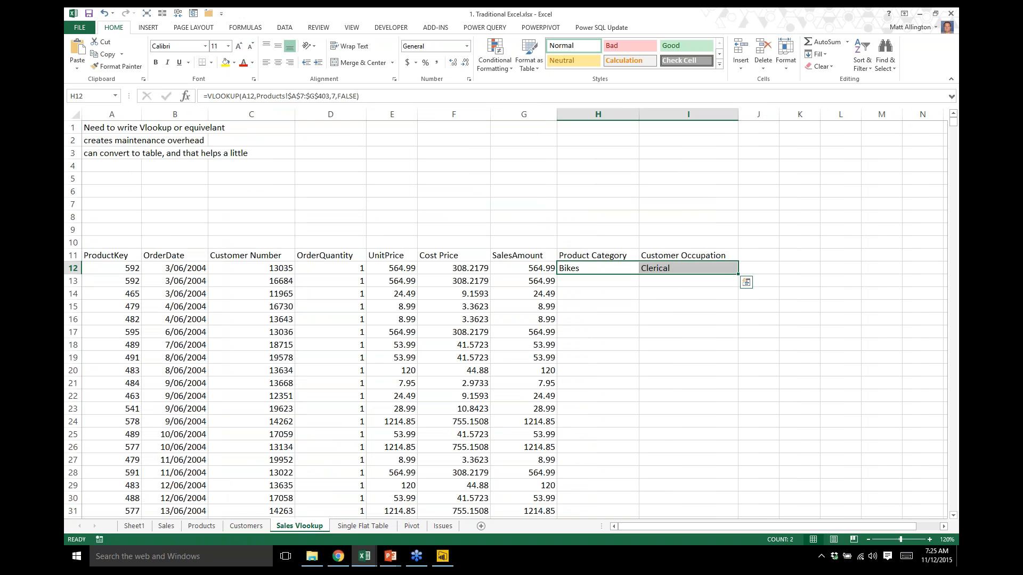
double_click(739, 274)
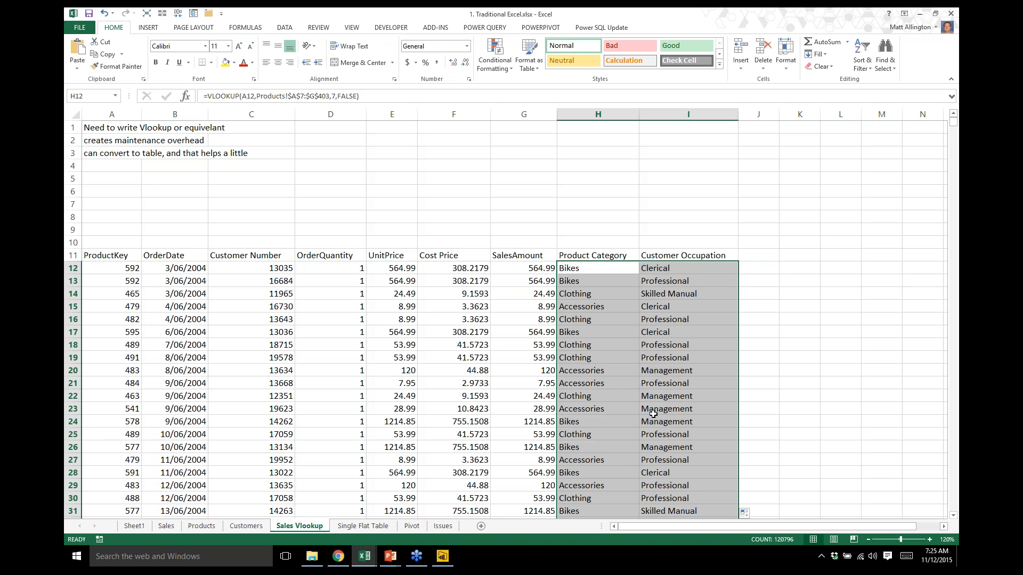
Check the filled Product Category formulas down to the table's last row and return to the top
click(622, 398)
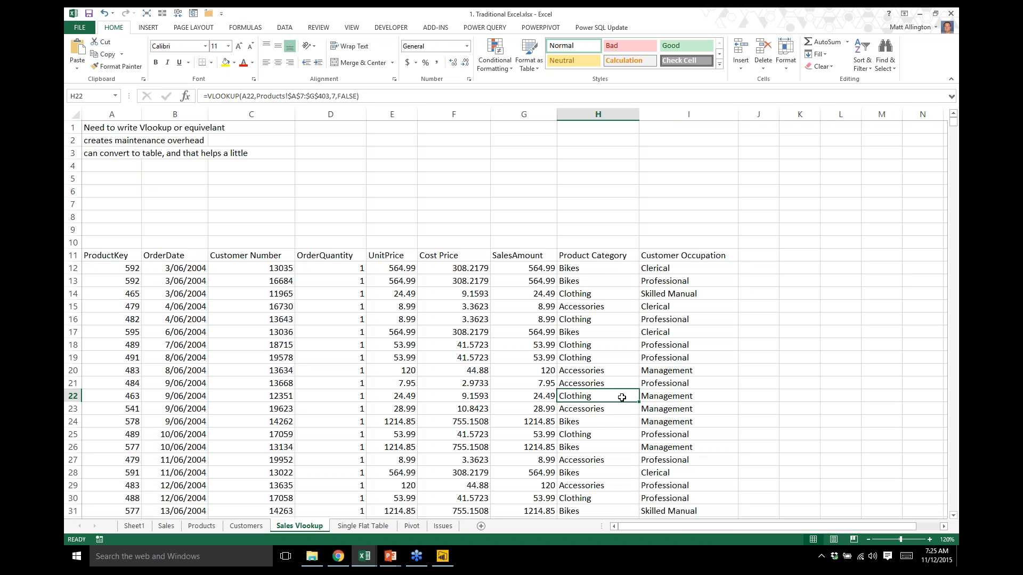
key(ctrl+Down)
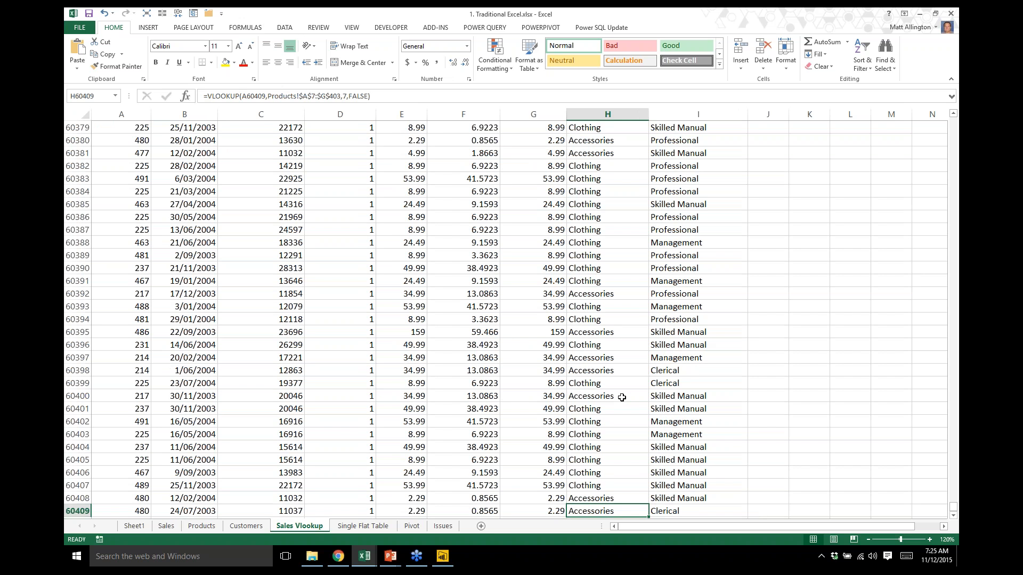
key(ctrl+Up)
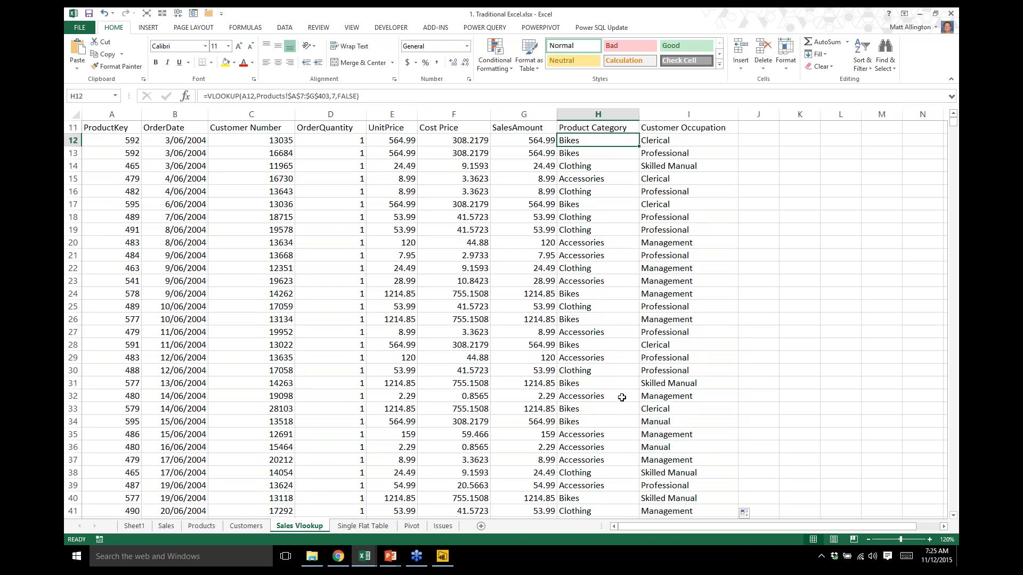
scroll(564, 301, up, 2)
scroll(563, 301, up, 2)
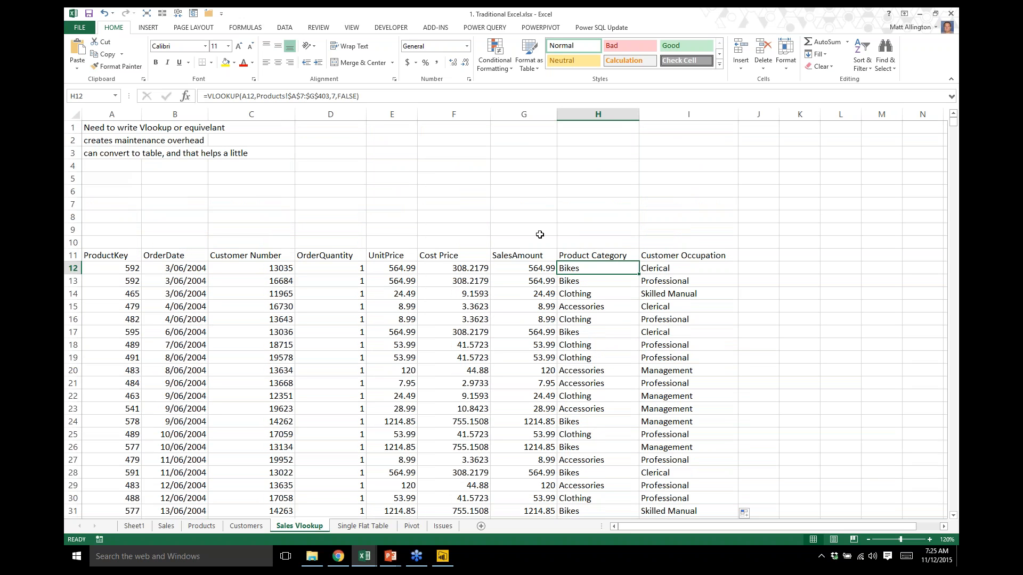
Inspect the H12 VLOOKUP formula and compare its ProductKey lookup values with the ProductKey column on the Products sheet
click(387, 95)
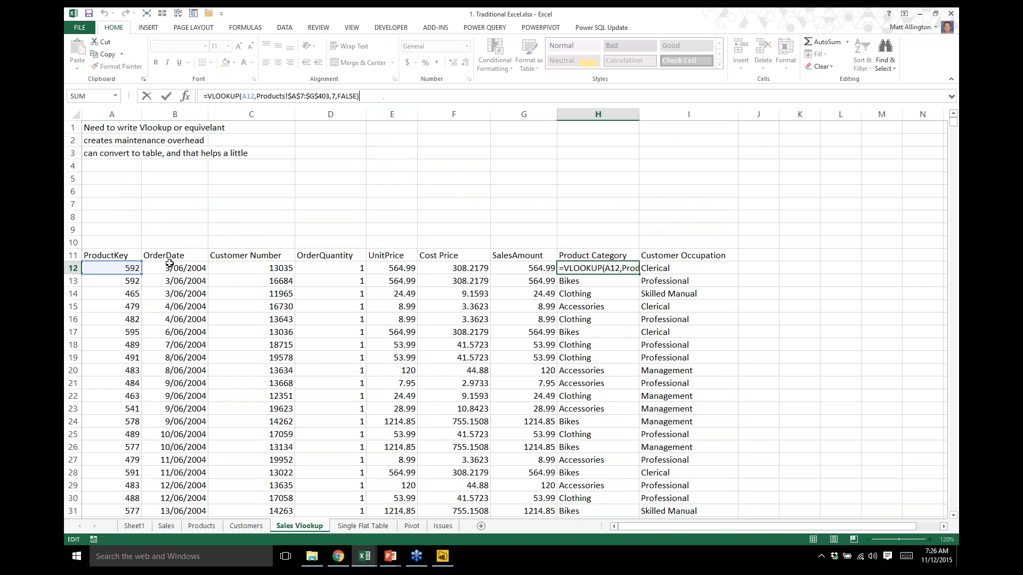
key(ctrl+Return)
click(124, 268)
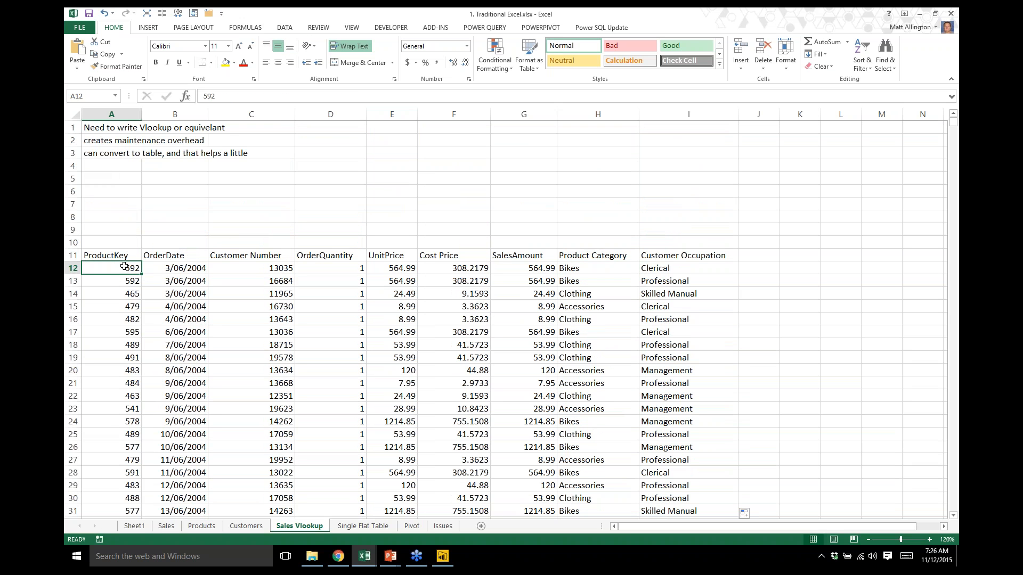
drag(127, 275, 126, 283)
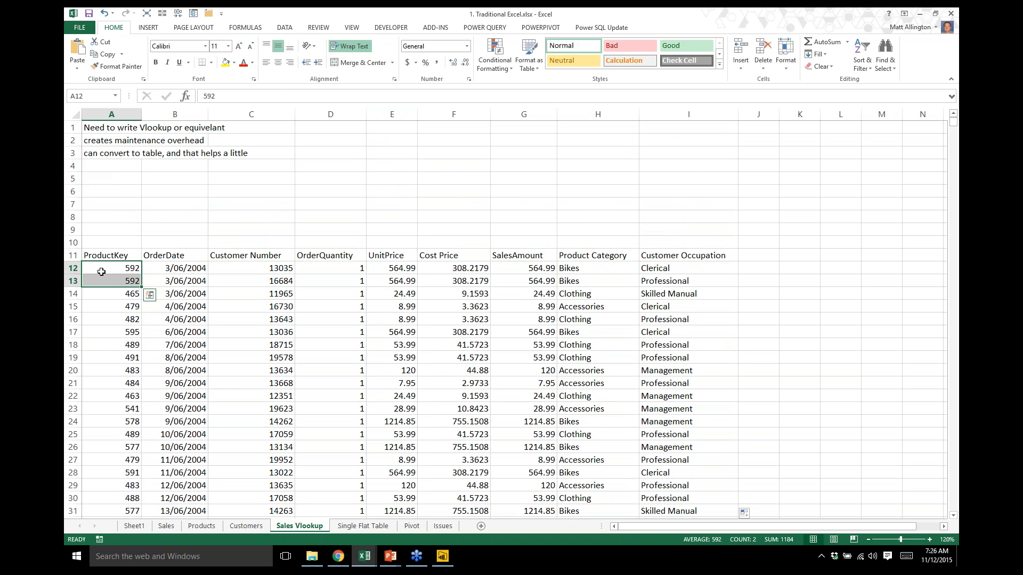
click(202, 526)
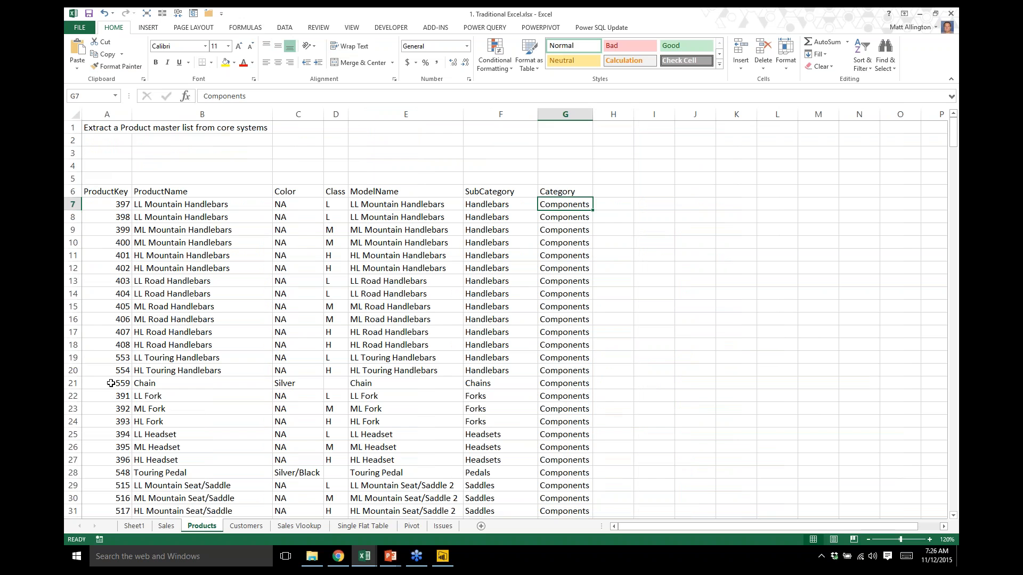
click(115, 358)
drag(115, 256, 125, 333)
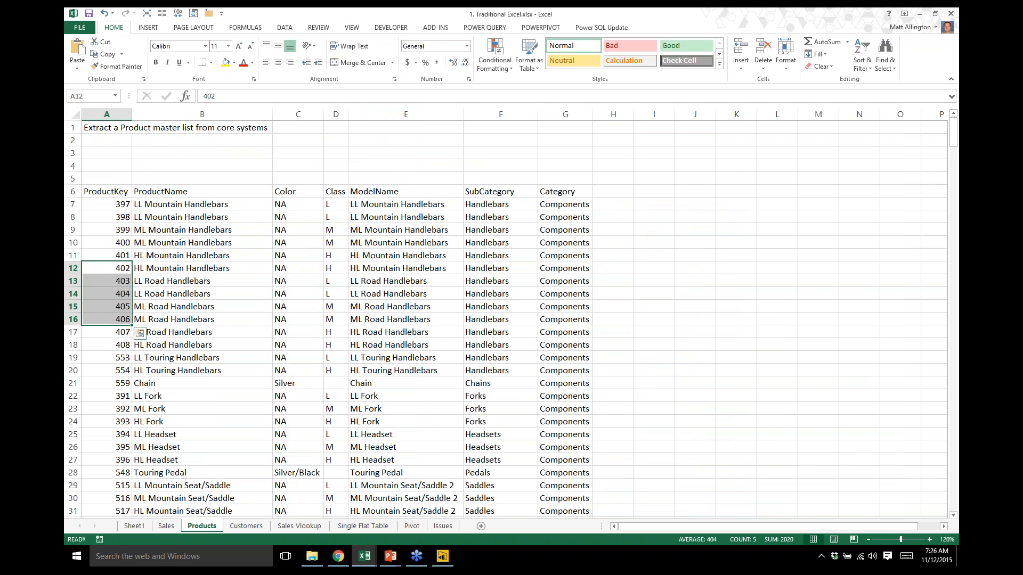
click(106, 256)
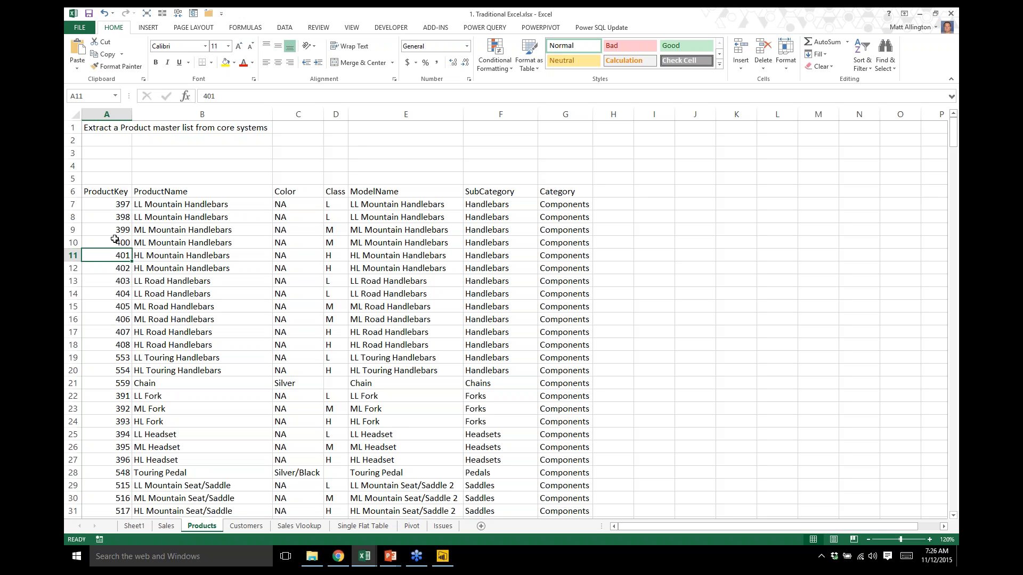
Review the Product Category and Customer Occupation columns of the formatted table on the Single Flat Table sheet
click(347, 530)
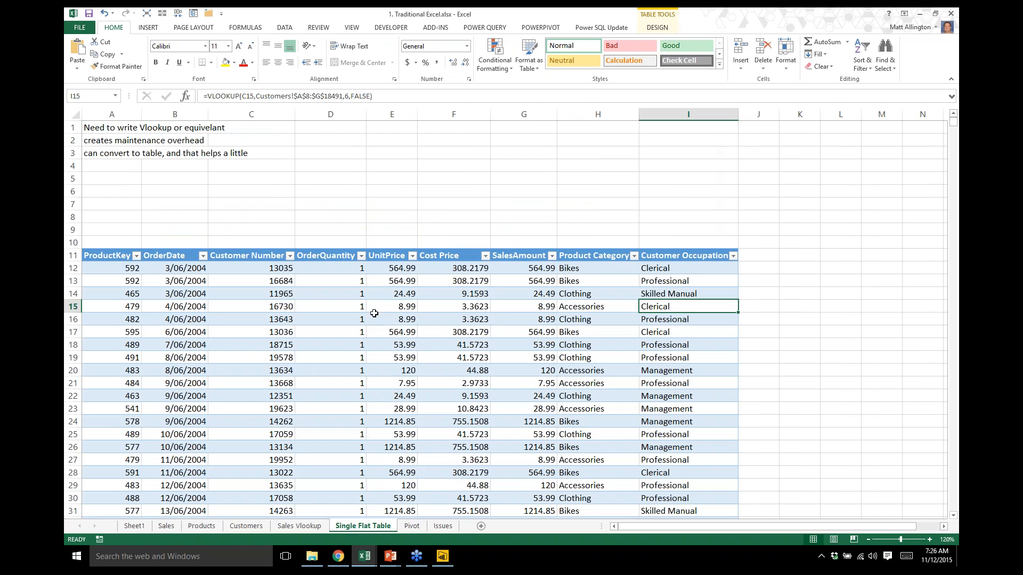
scroll(374, 313, down, 1)
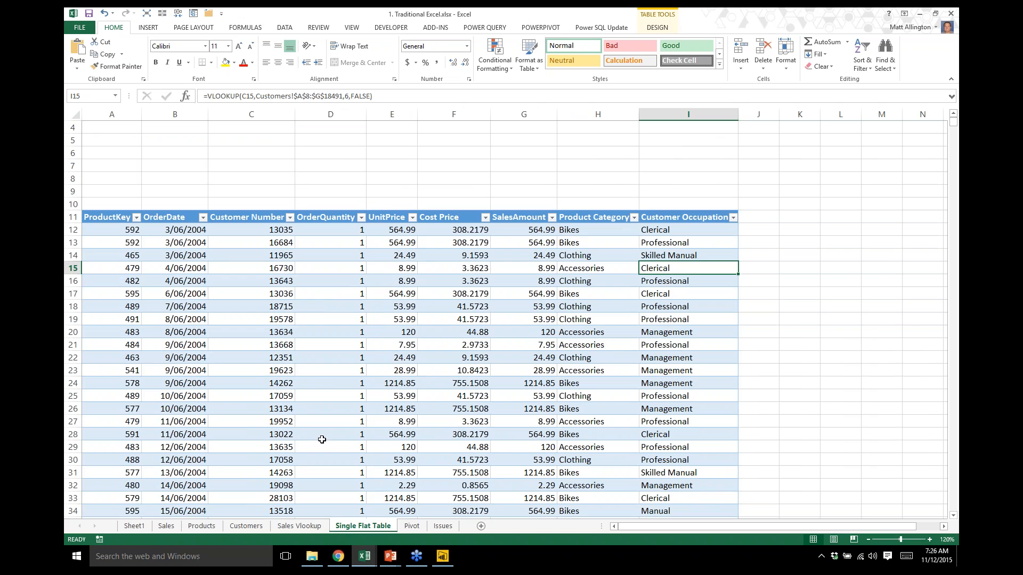
drag(573, 243, 592, 319)
drag(692, 251, 692, 308)
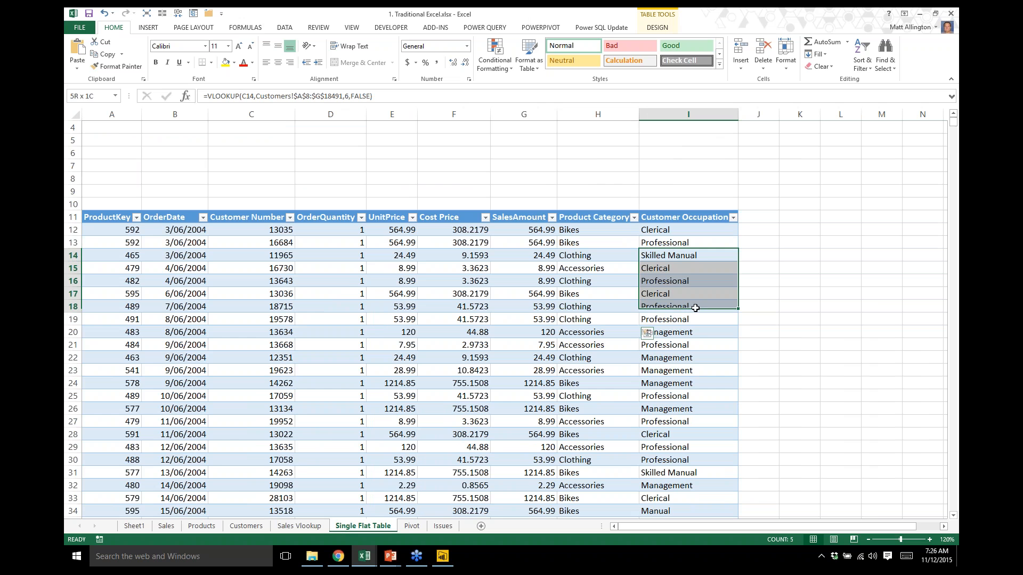
Examine the Pivot sheet's sales and cost totals by product category and the adjacent Margin calculation
click(409, 529)
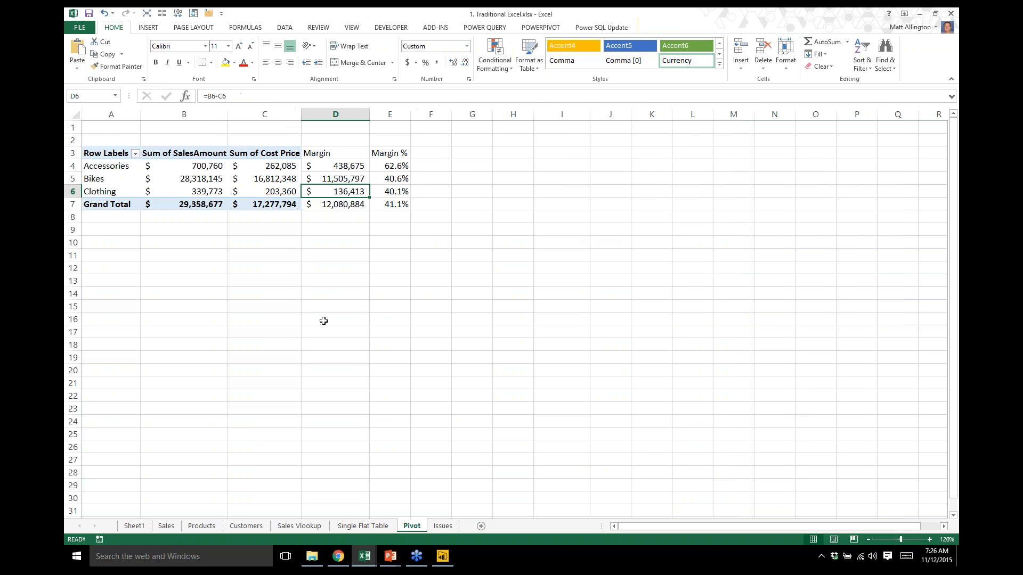
drag(104, 155, 284, 205)
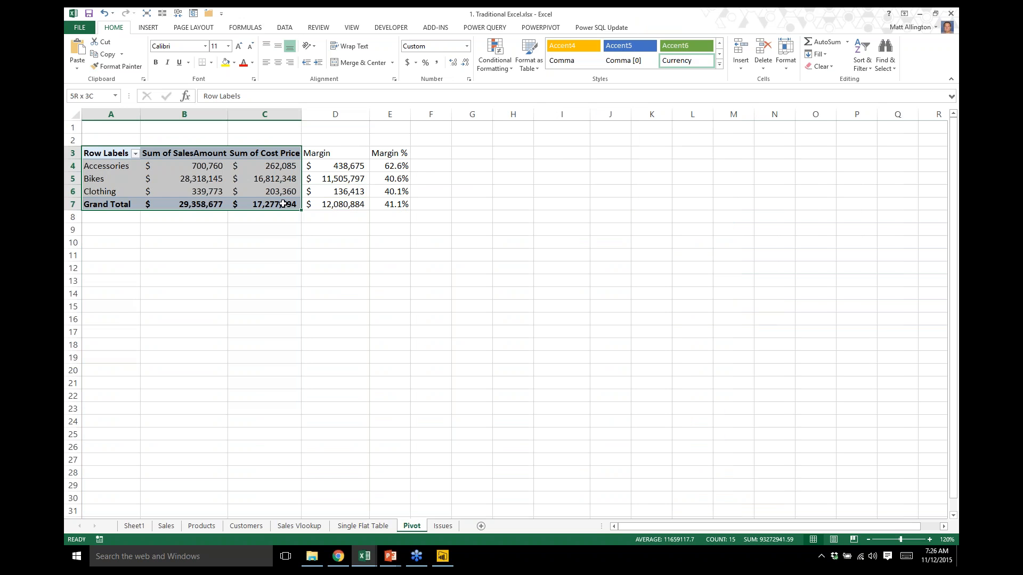
click(281, 190)
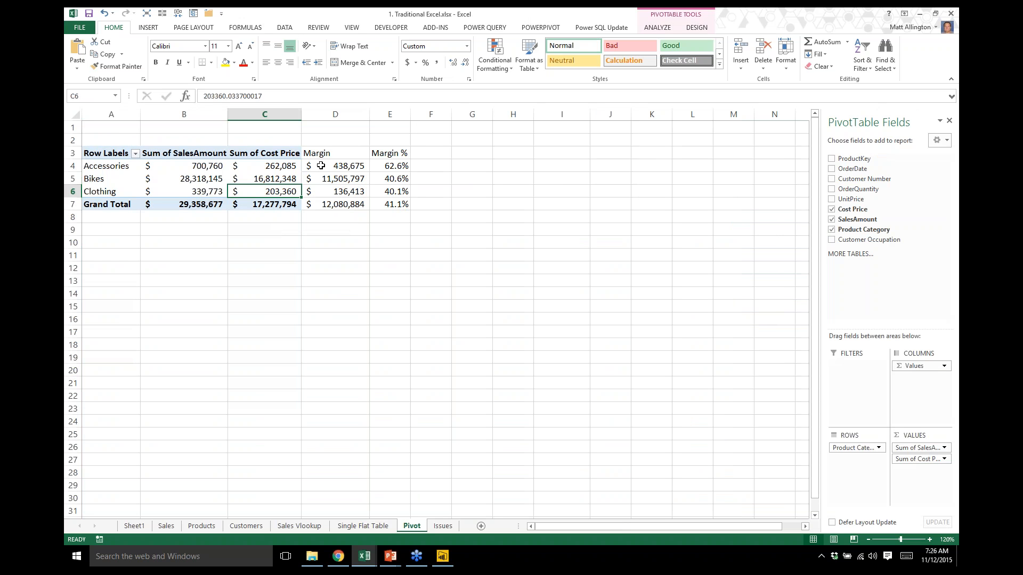
click(337, 165)
drag(190, 157, 268, 203)
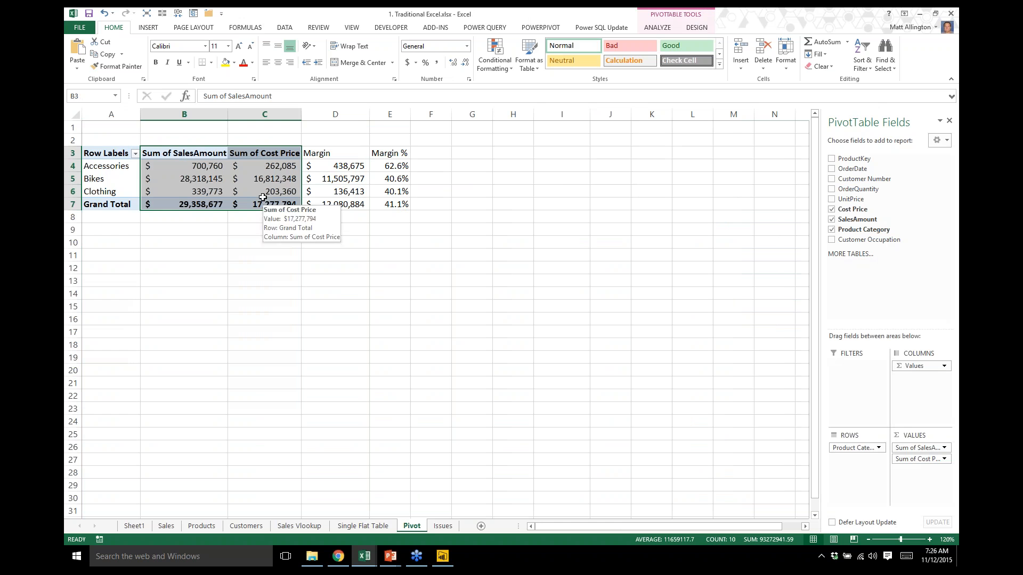
Inspect the formulas behind Margin and Margin % in the Accessories row beside the PivotTable
click(269, 192)
click(195, 153)
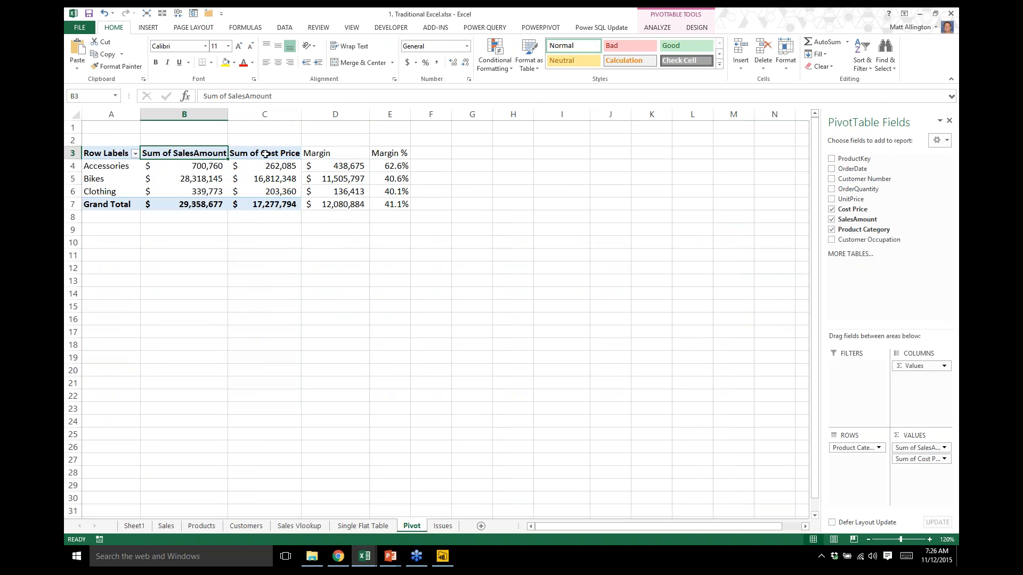
click(263, 155)
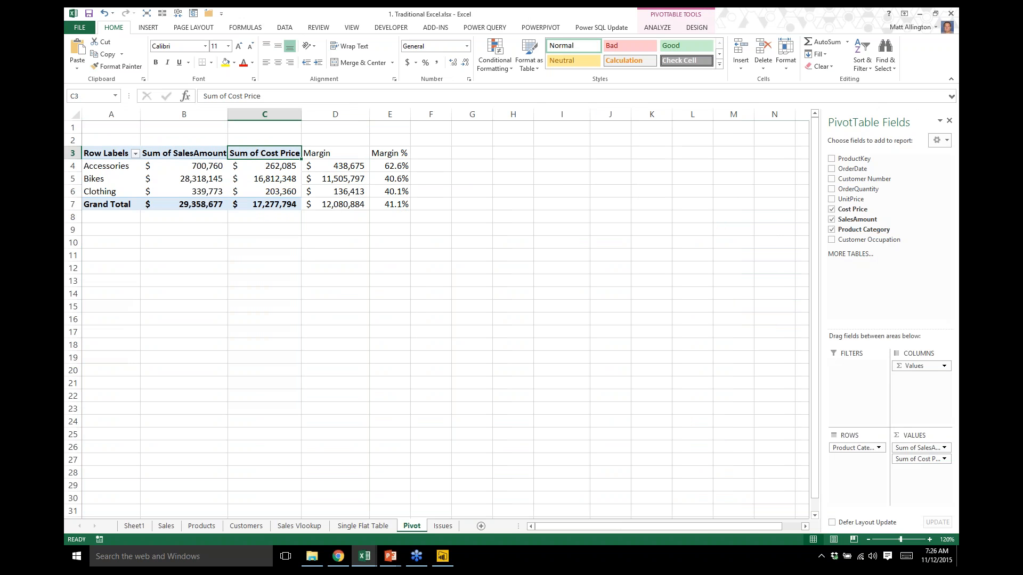
click(320, 165)
click(279, 96)
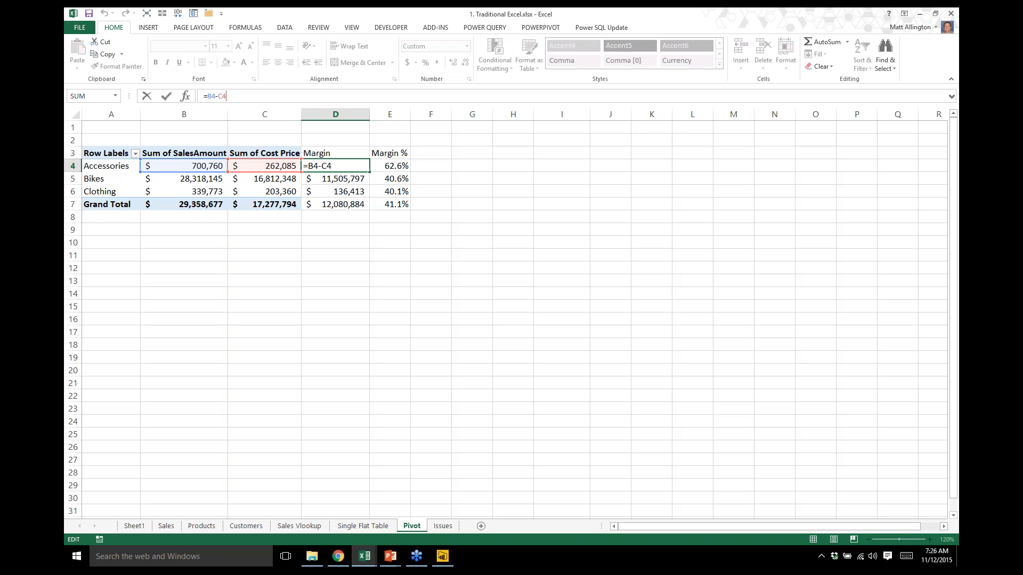
key(Return)
key(Up)
key(Right)
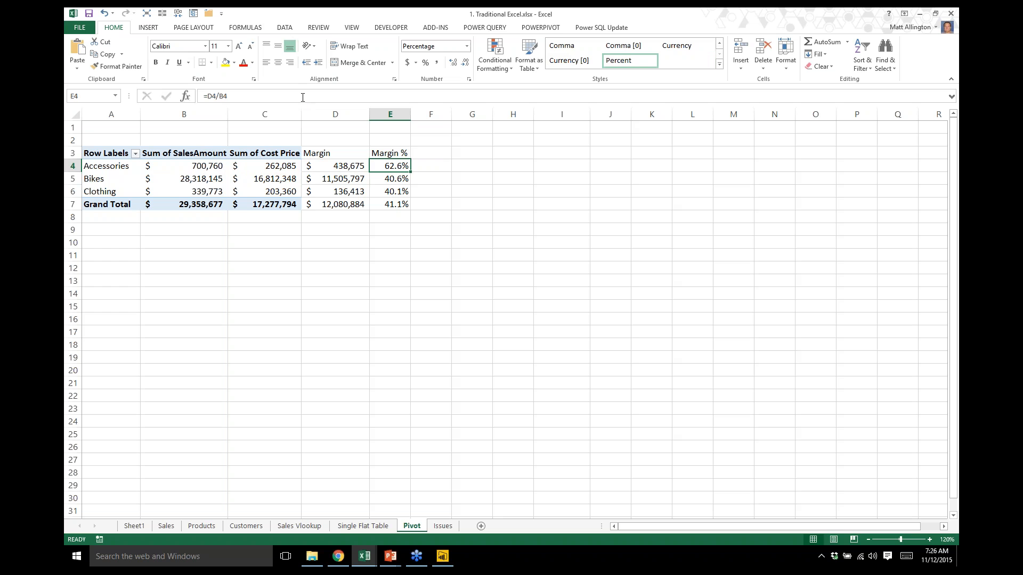
click(303, 96)
key(Return)
Replace Product Category with Customer Occupation as the PivotTable's row field and check the adjacent margin cells
click(199, 167)
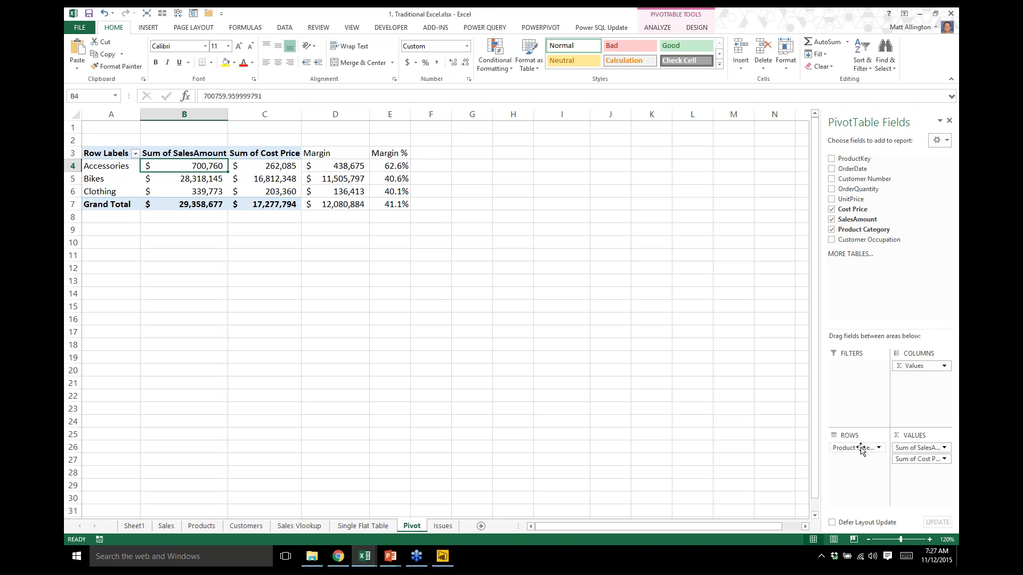
click(832, 220)
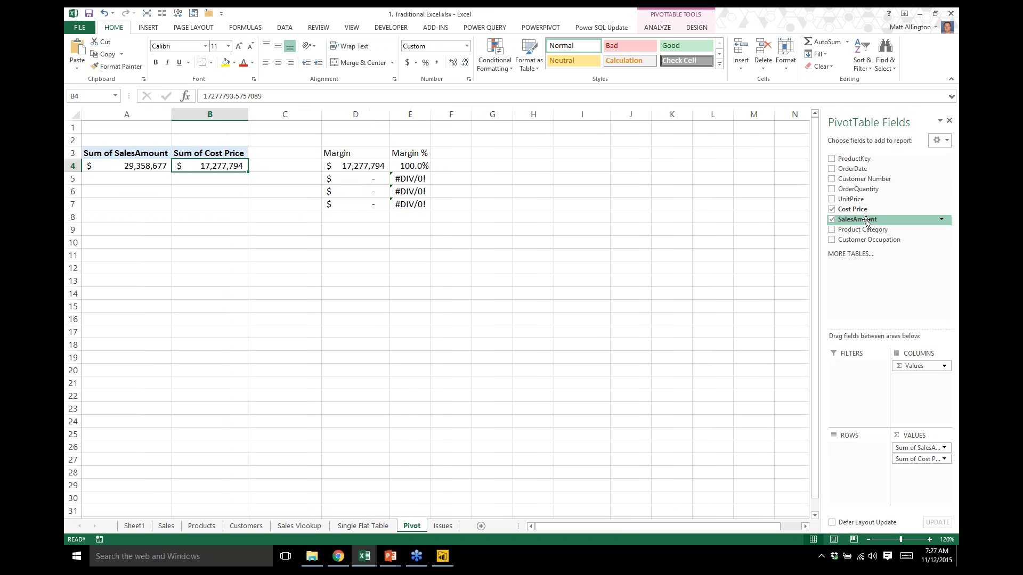
drag(874, 240, 861, 477)
drag(344, 165, 418, 208)
click(352, 204)
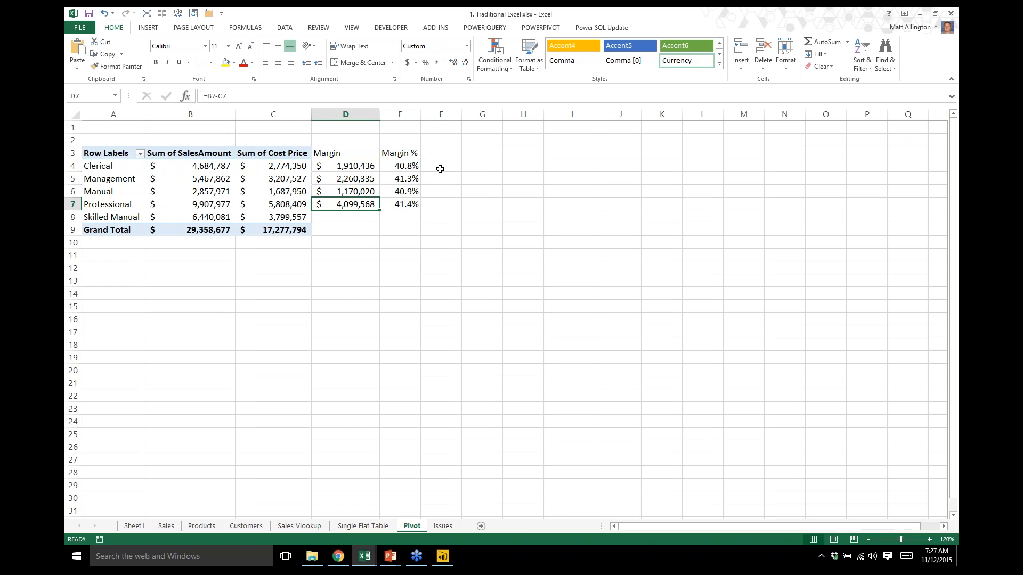
Copy the formatting of the PivotTable's Sum of Cost Price column onto the Margin column
drag(275, 153, 276, 230)
click(117, 66)
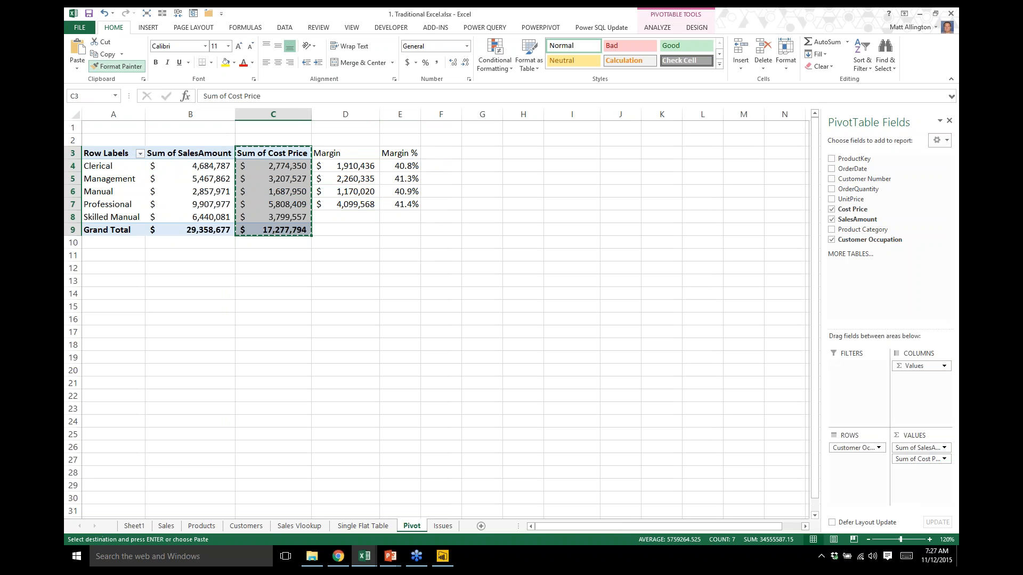
click(336, 154)
click(433, 244)
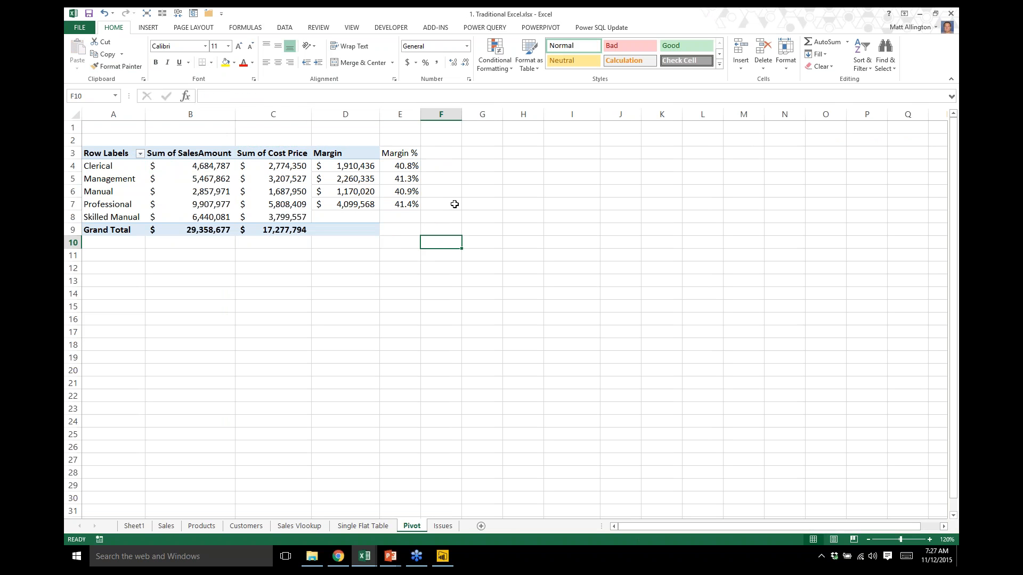
click(349, 192)
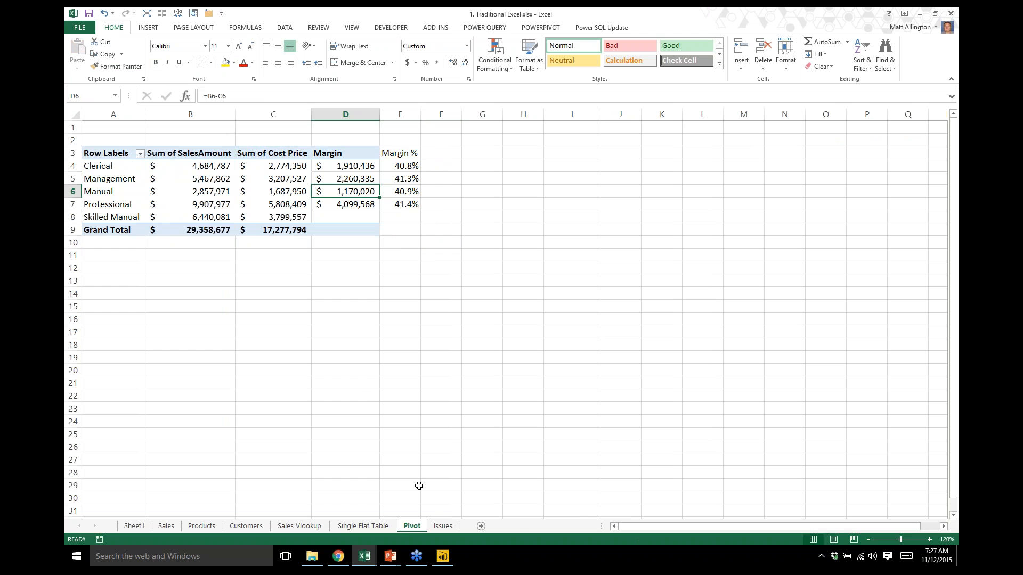
On the Issues sheet, move the blue rectangle down in stages to uncover all four numbered points, ending below row 14
click(439, 526)
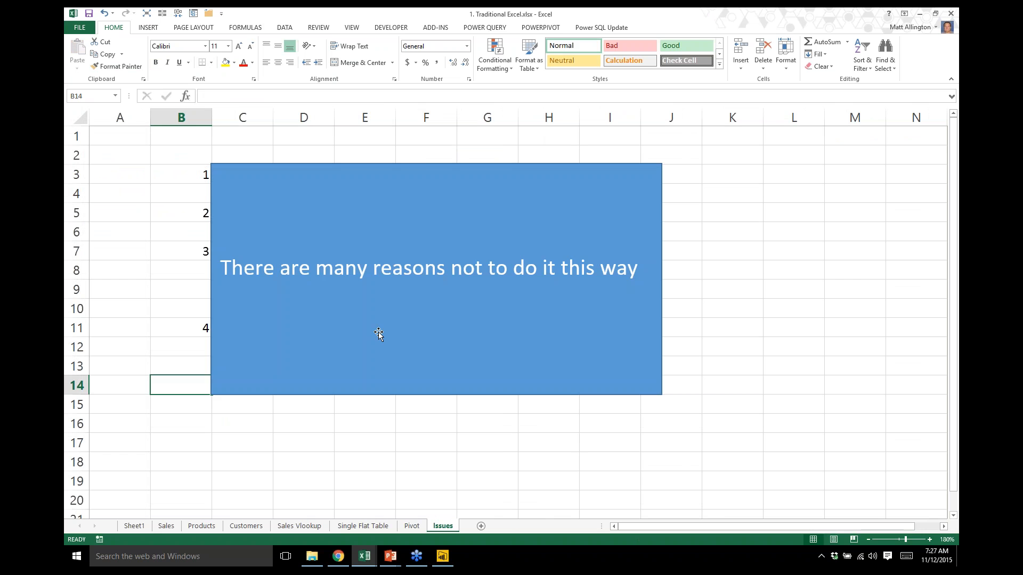
drag(426, 164, 425, 203)
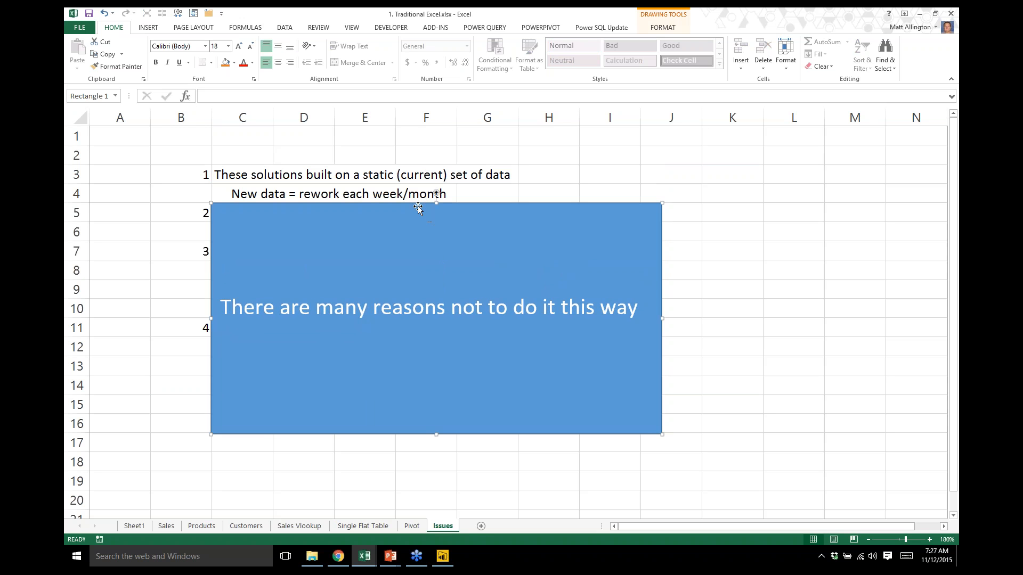
drag(417, 206, 419, 246)
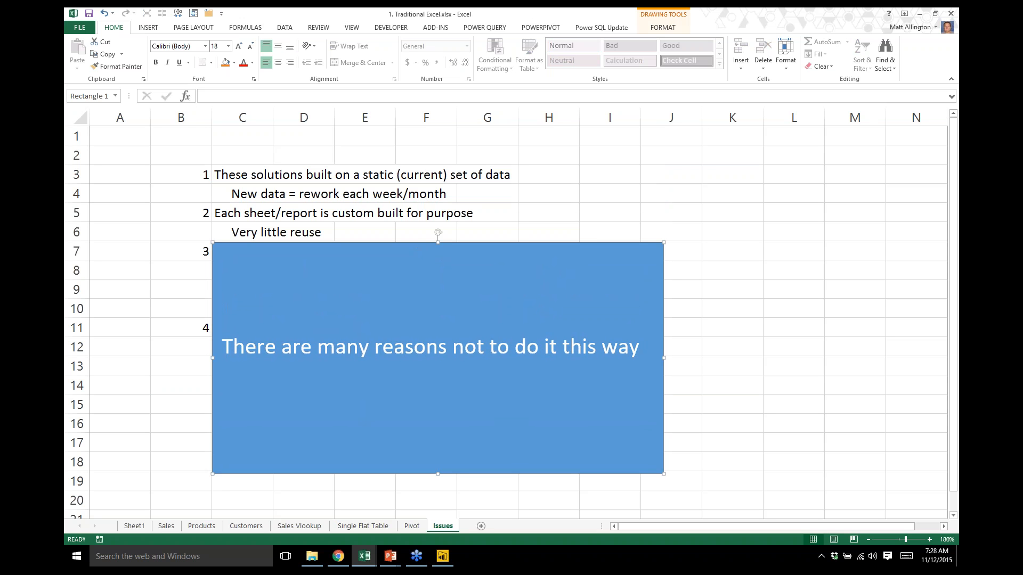
drag(418, 246, 417, 319)
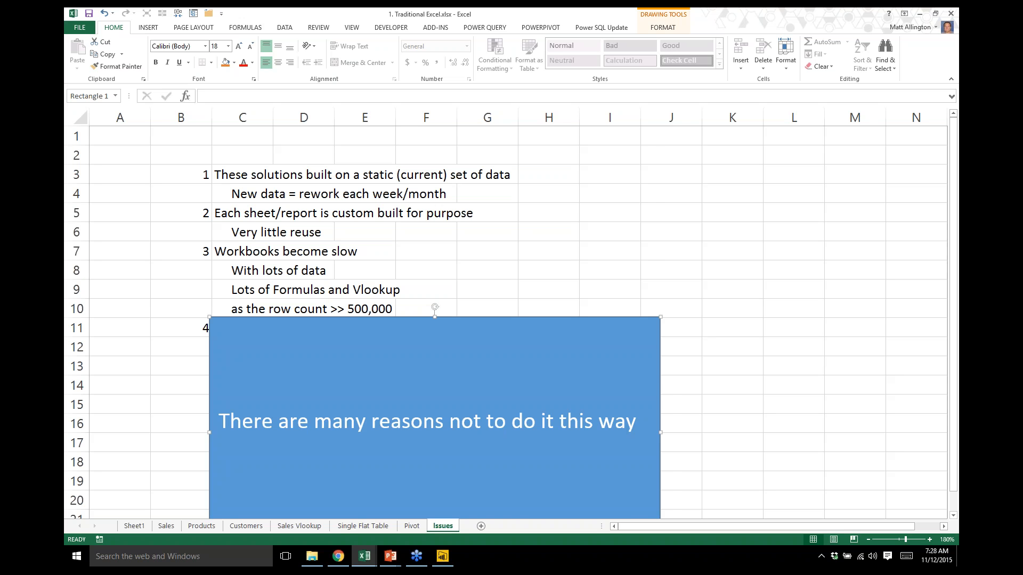
drag(433, 318, 419, 397)
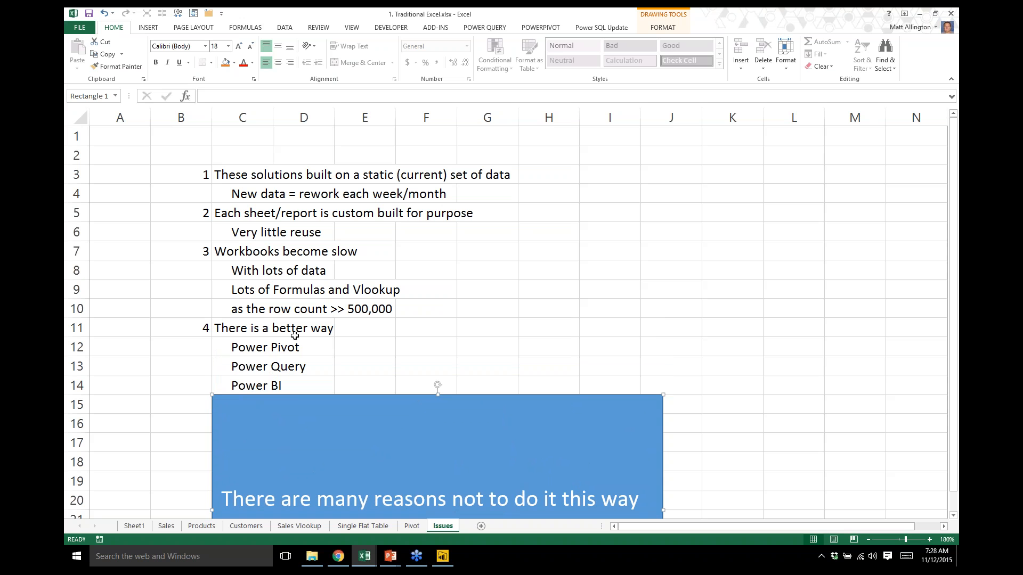
Save and close 1. Traditional Excel.xlsx and open 2. Adventure Works.xlsx from the PASS Marathon folder at its Excel Power Tools sheet
click(210, 19)
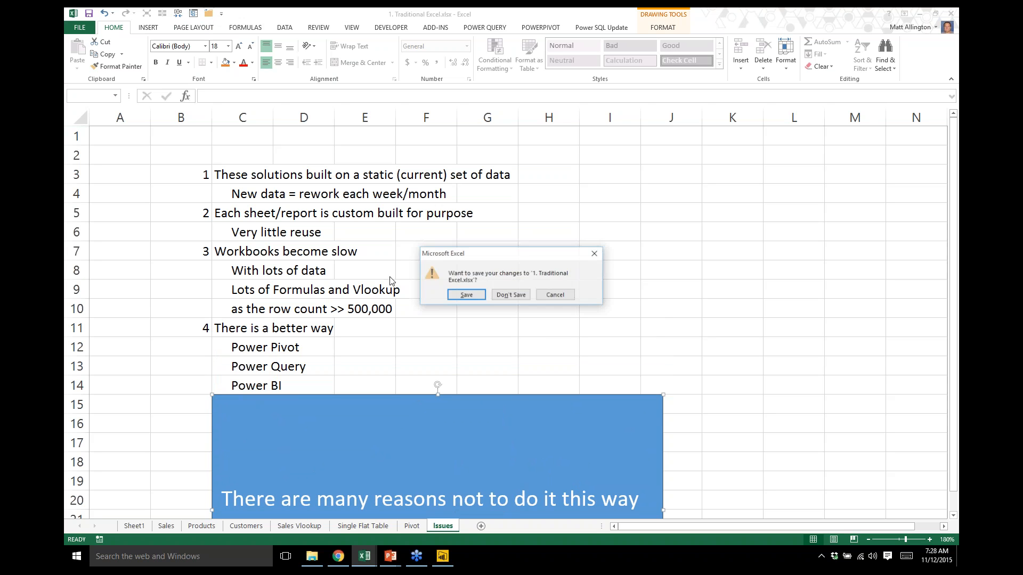
click(465, 299)
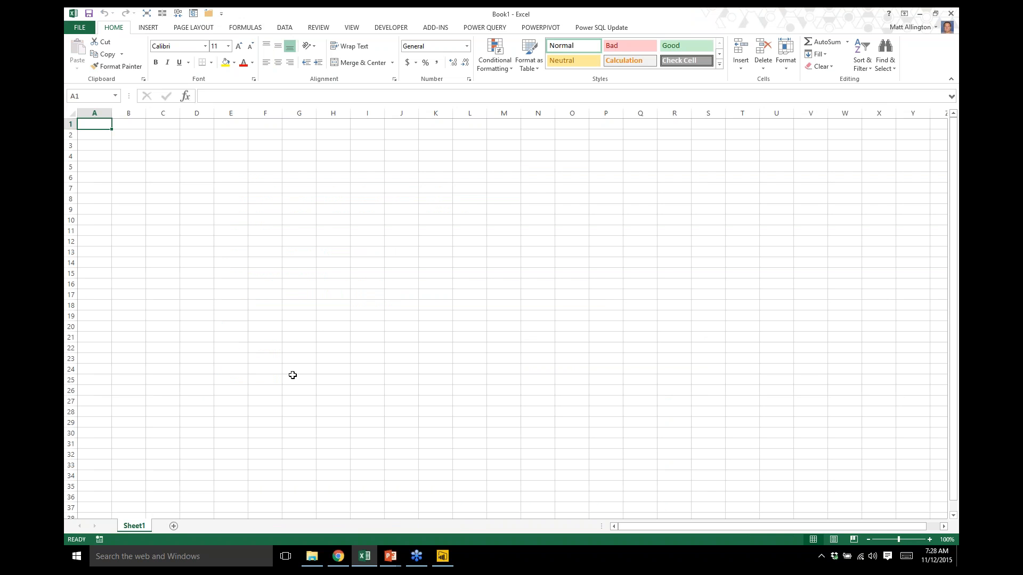
click(314, 559)
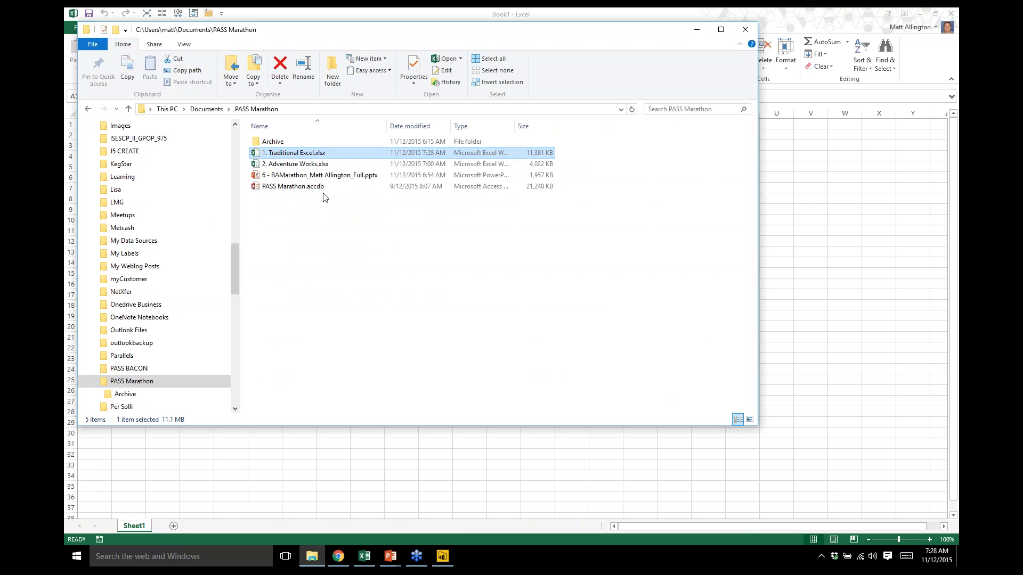
double_click(305, 164)
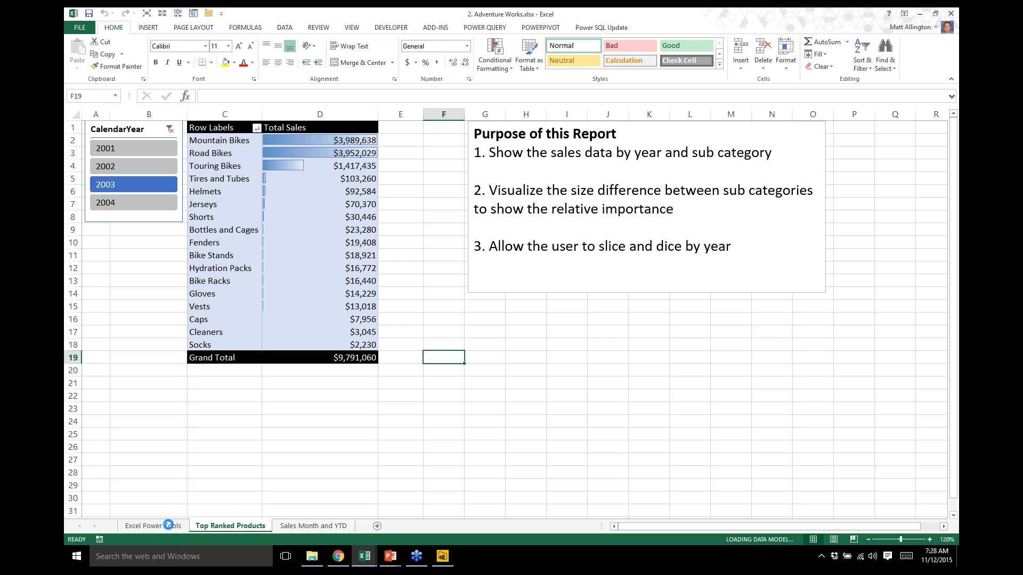
click(170, 527)
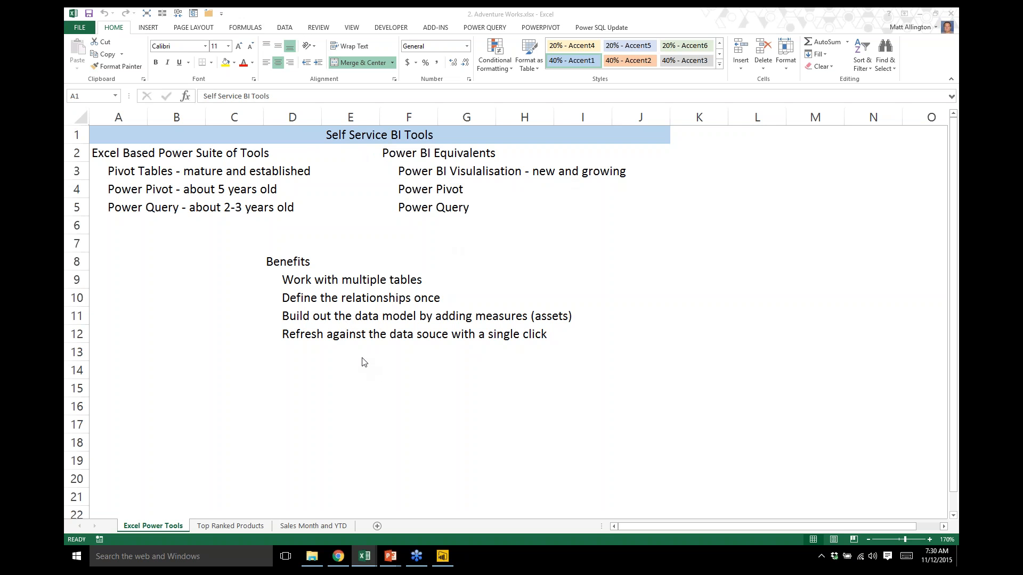
Open the workbook's Power Pivot data model and review the Products table's columns through to Category
click(540, 14)
click(541, 27)
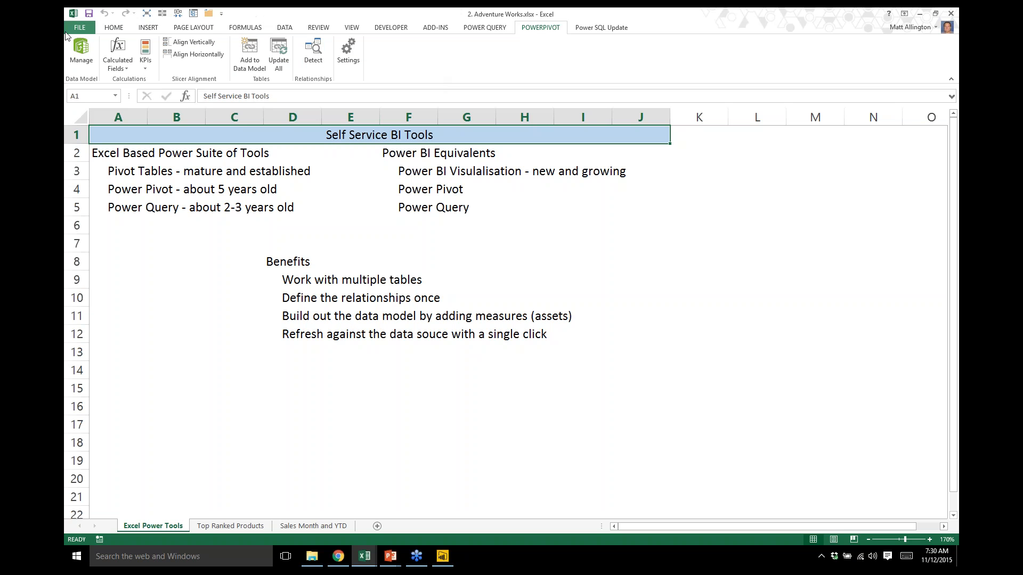
click(81, 50)
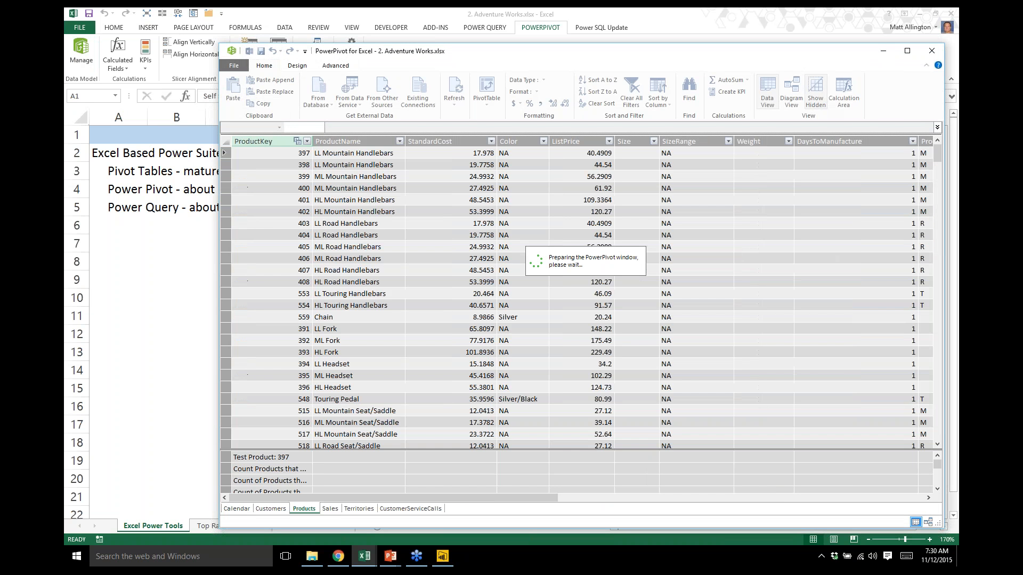
drag(486, 56, 415, 25)
mouse_move(364, 555)
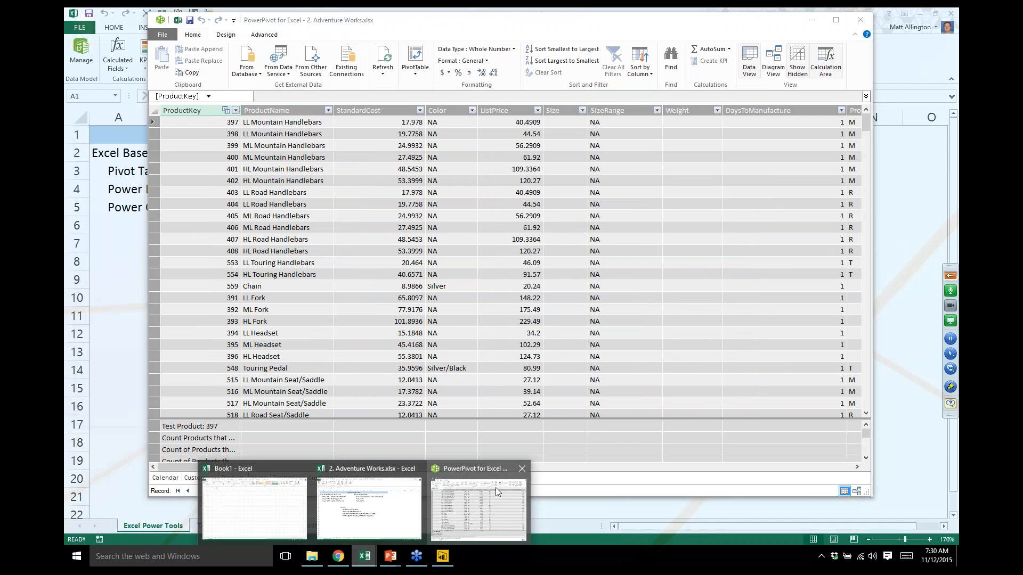
mouse_move(495, 488)
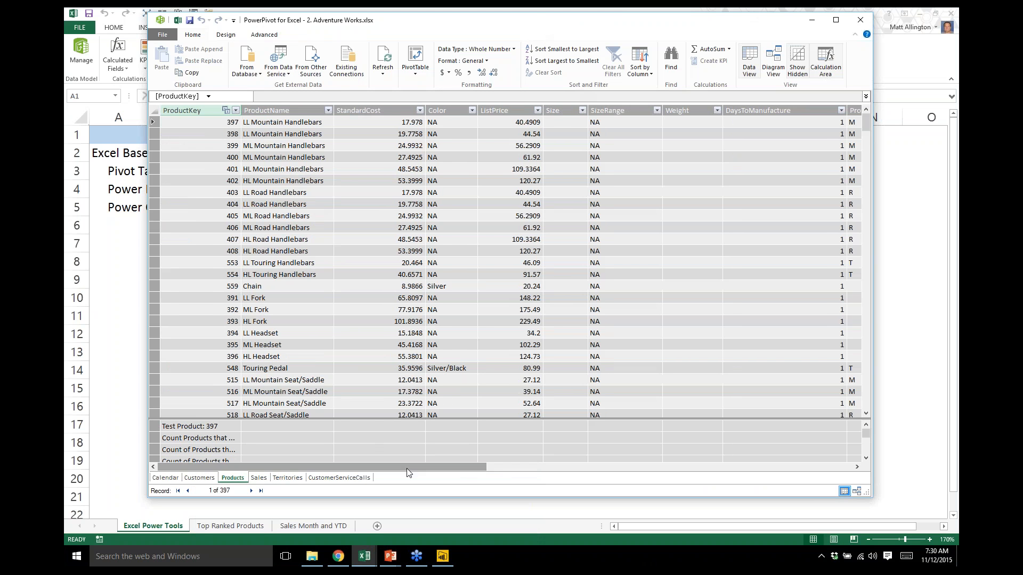
drag(408, 473, 517, 473)
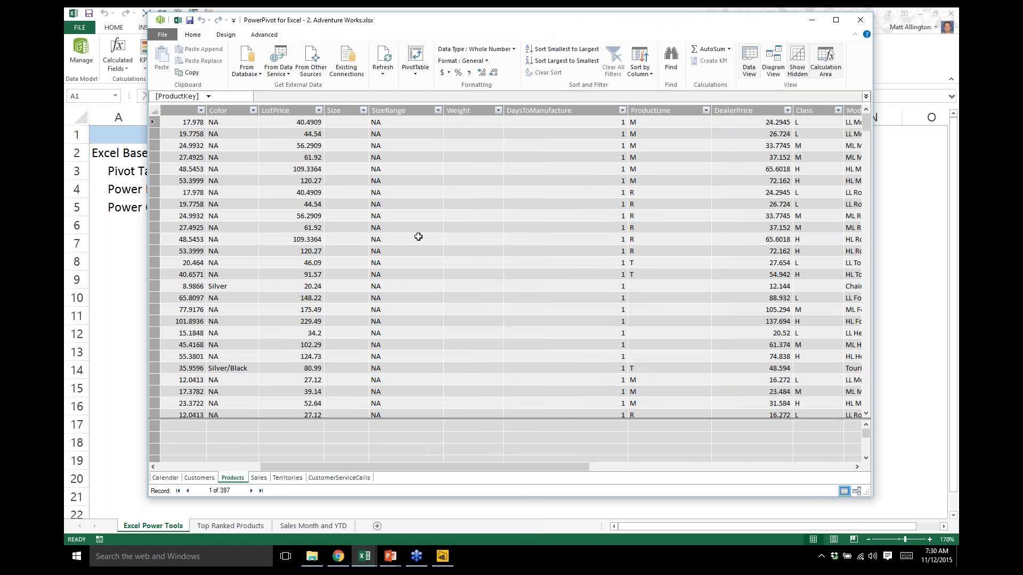
drag(542, 468, 791, 462)
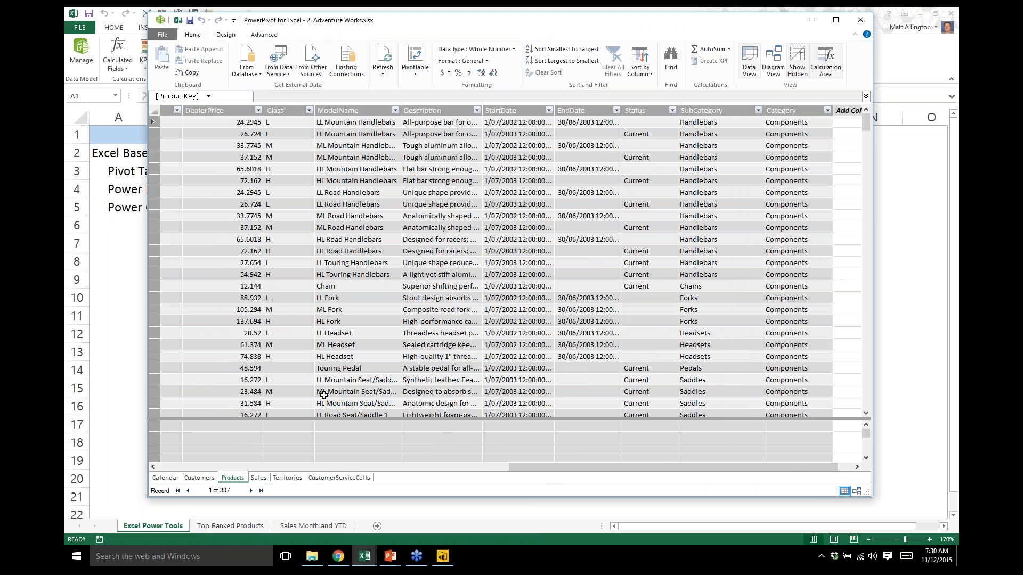
Show the data model as a relationship diagram and nudge the Sales and CustomerServiceCalls tables slightly
click(857, 491)
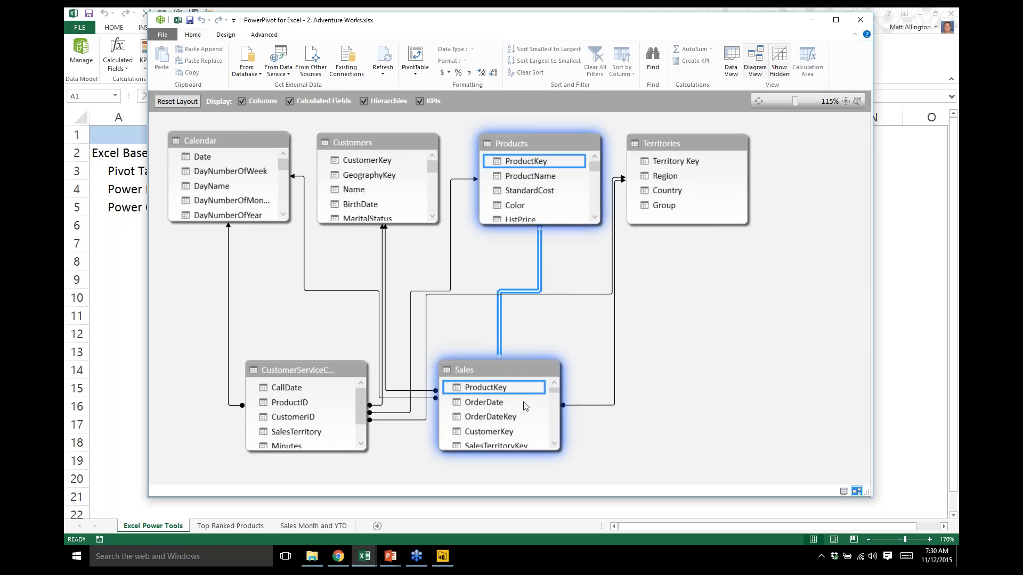
drag(510, 371, 527, 371)
drag(311, 371, 311, 370)
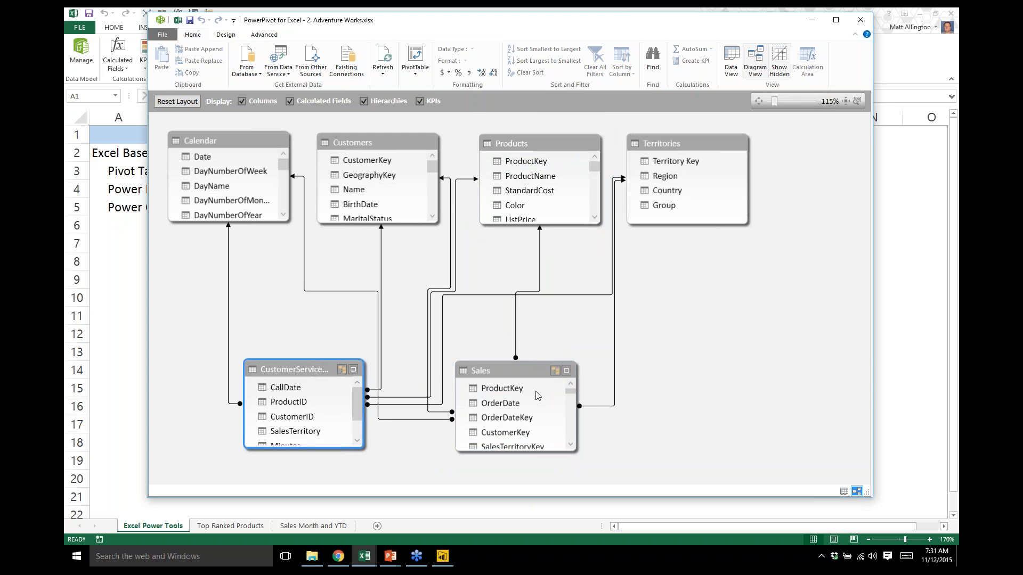
Examine the ProductKey relationship between Sales and Products and look through the Products table's fields
click(517, 349)
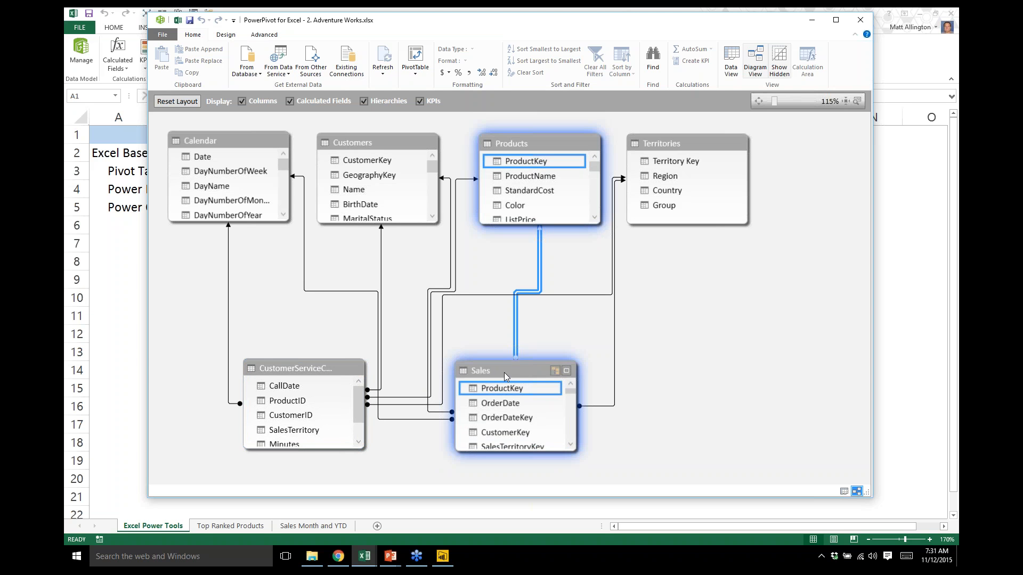
scroll(552, 196, down, 4)
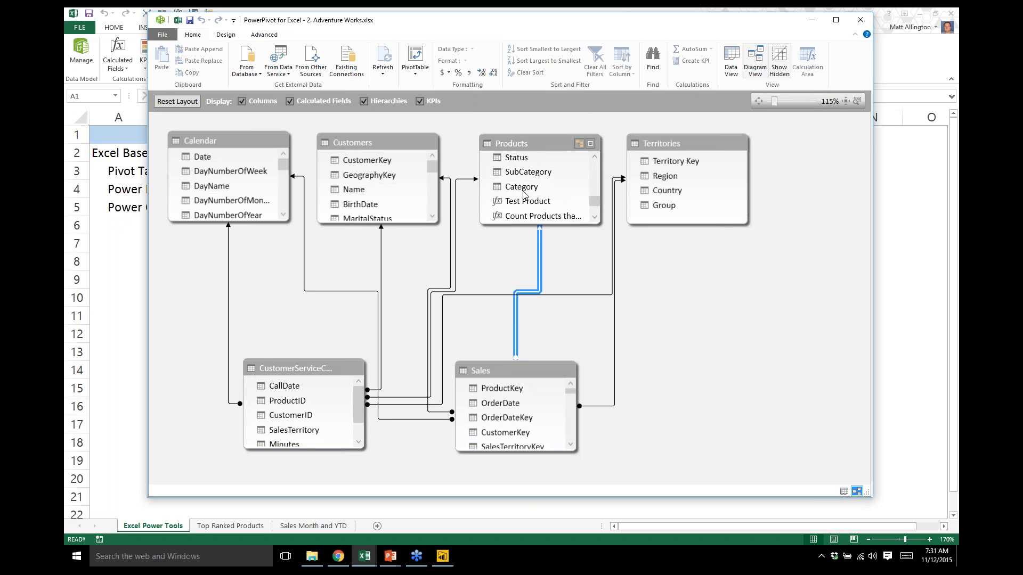
scroll(597, 197, up, 1)
scroll(597, 183, up, 2)
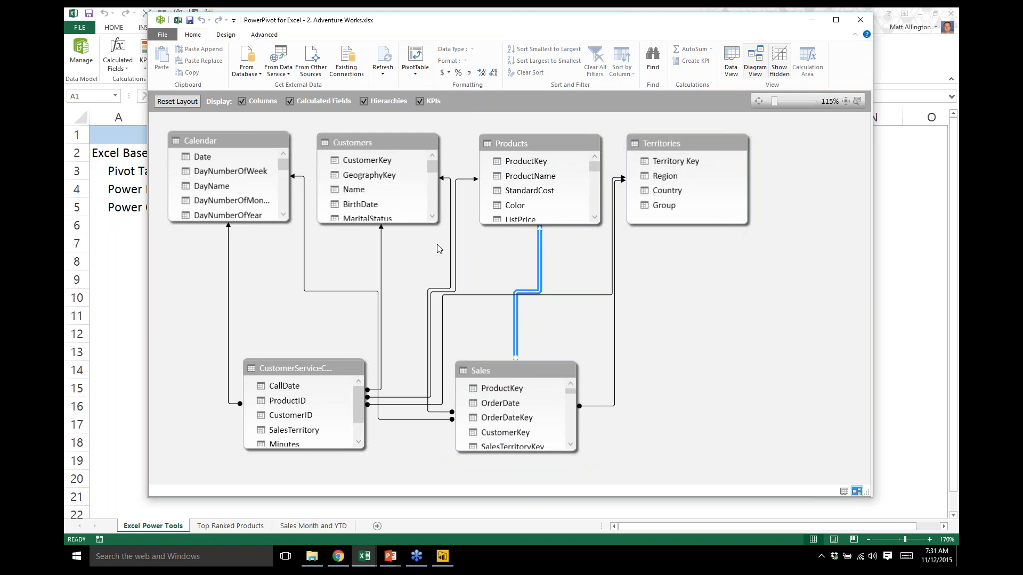
Close the data model window and preview the CustomerServiceCalls query among the workbook's Power Query queries
click(860, 21)
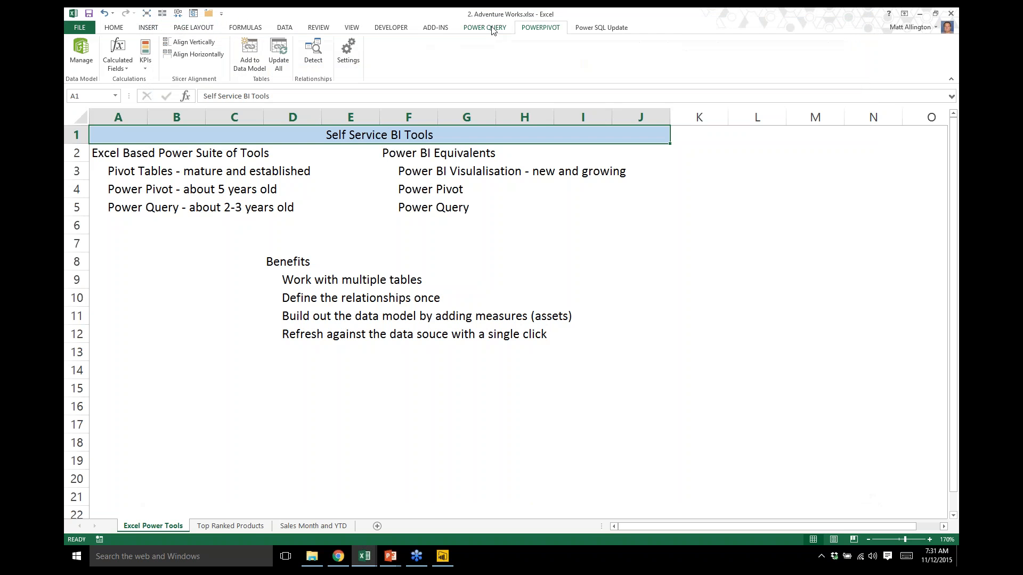
click(491, 30)
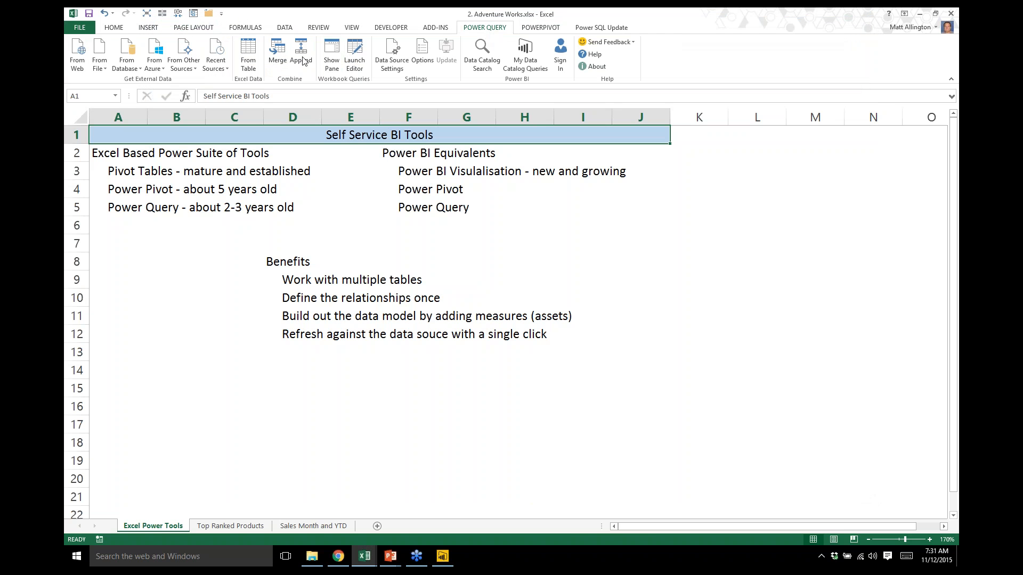
click(327, 61)
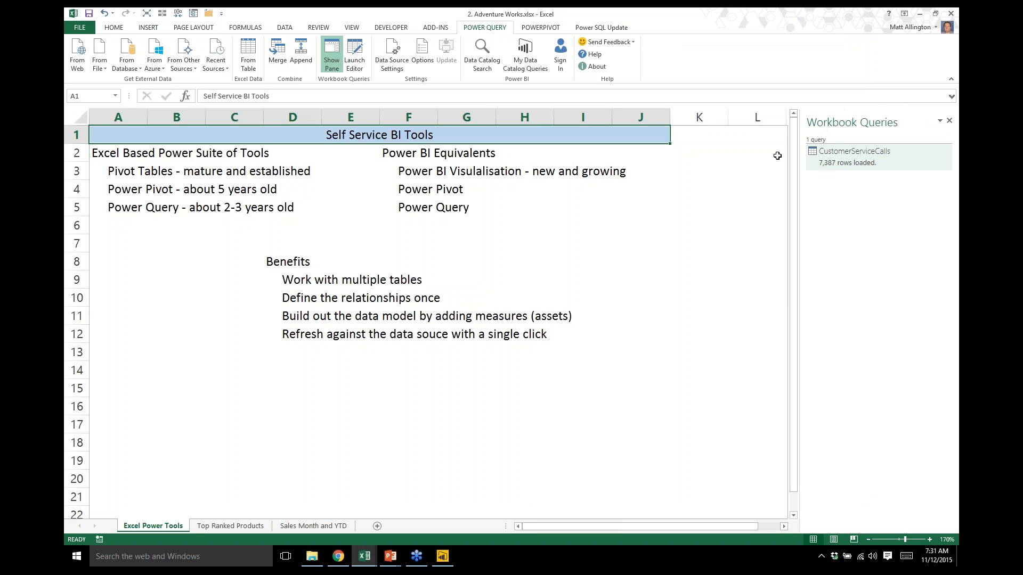
mouse_move(878, 161)
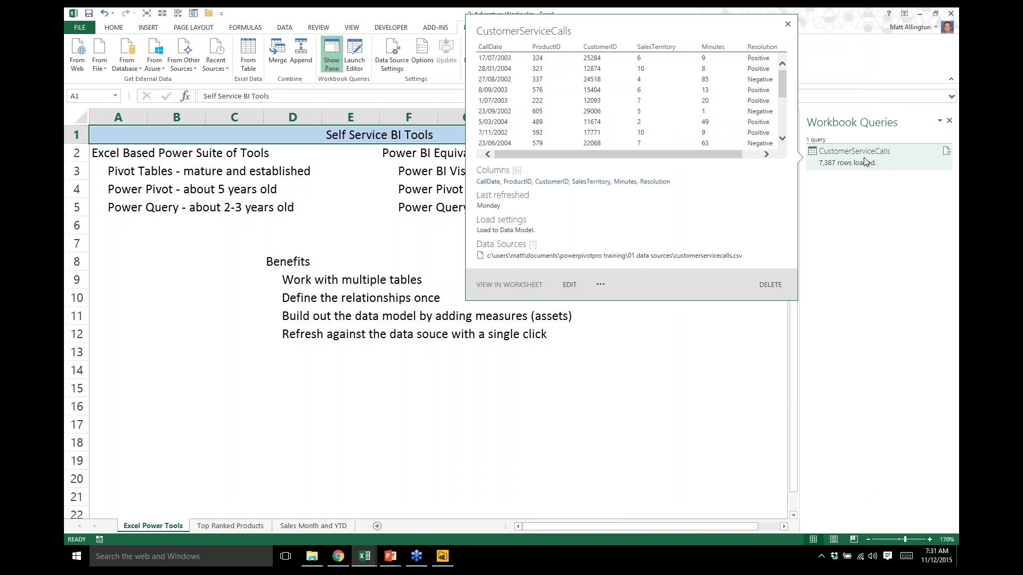
Try to open the CustomerServiceCalls query for editing and switch back to the Adventure Works workbook window
right_click(861, 159)
click(885, 165)
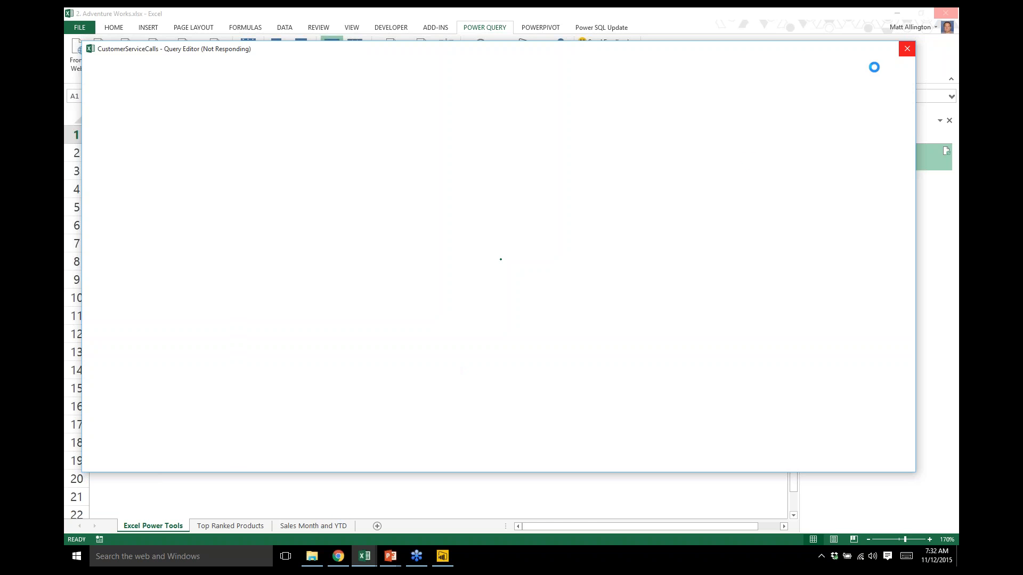
mouse_move(373, 564)
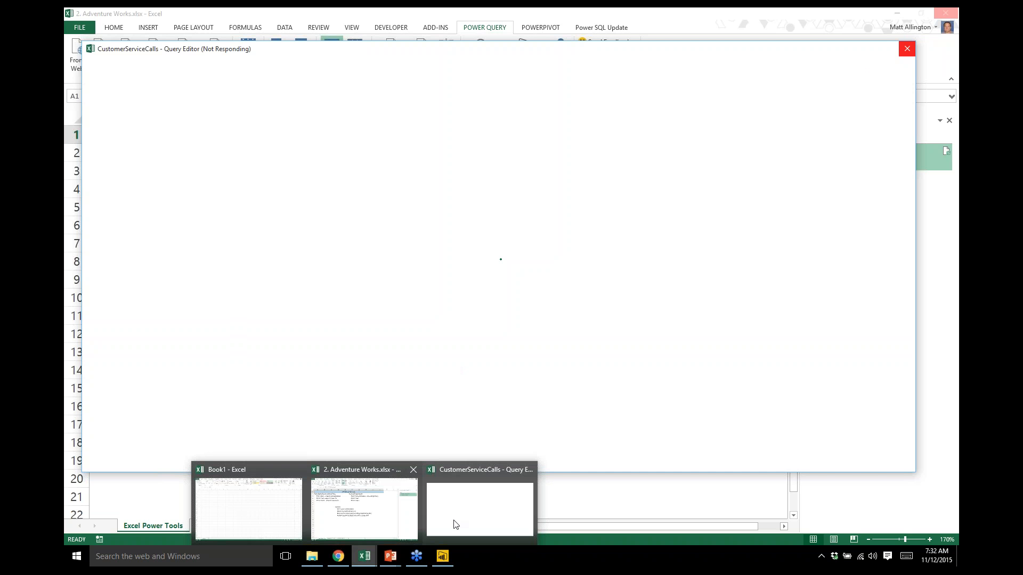
mouse_move(534, 472)
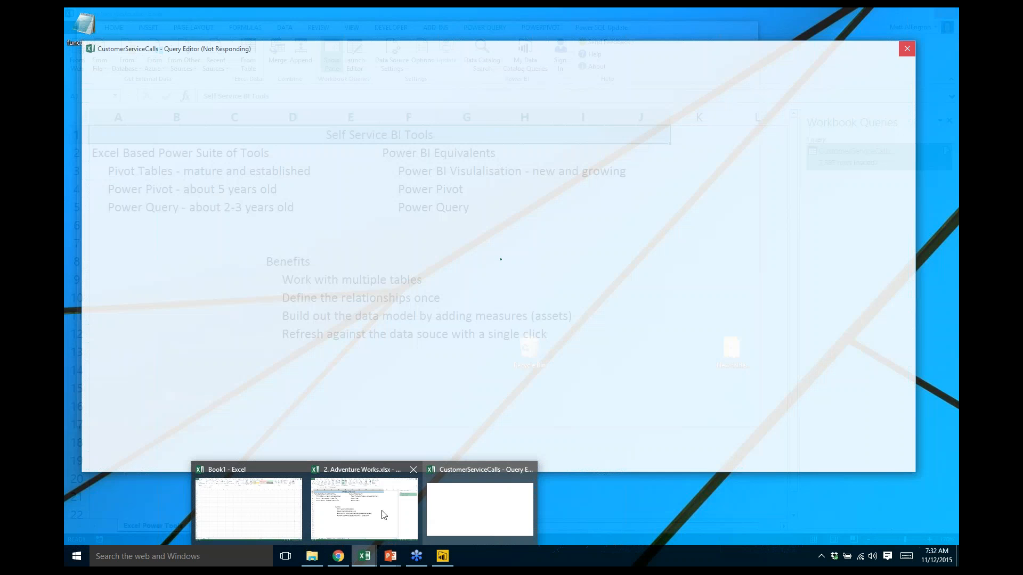
click(370, 504)
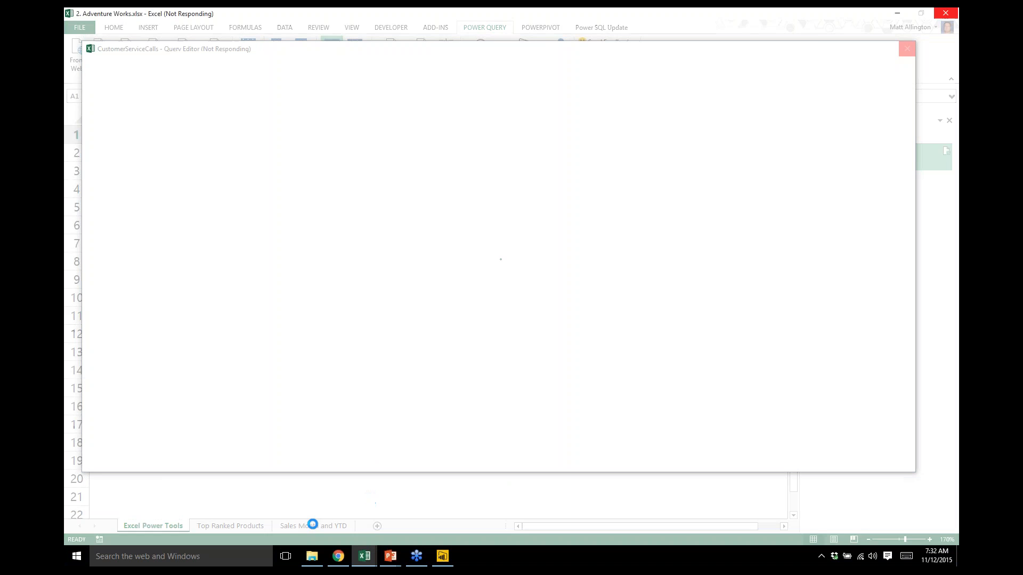
Close the Query Editor, reopen 2. Adventure Works.xlsx from the PASS Marathon folder and dismiss the document recovery list
click(908, 49)
click(489, 305)
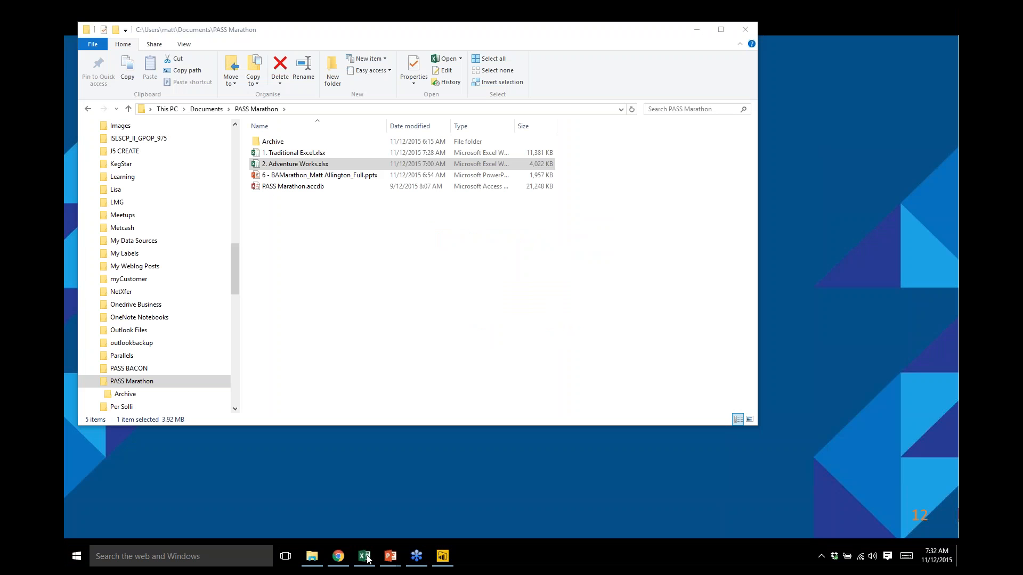
double_click(313, 167)
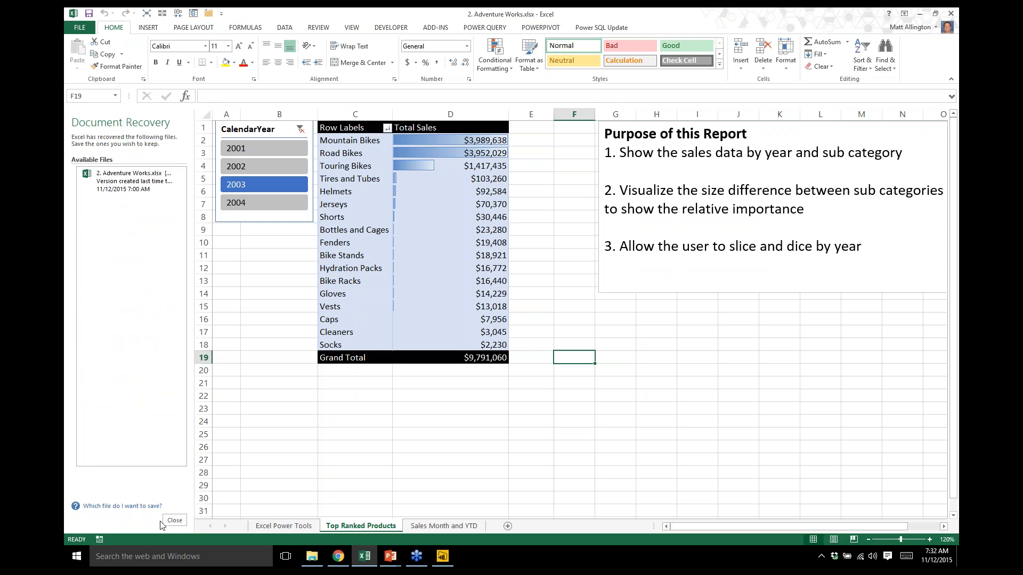
click(175, 521)
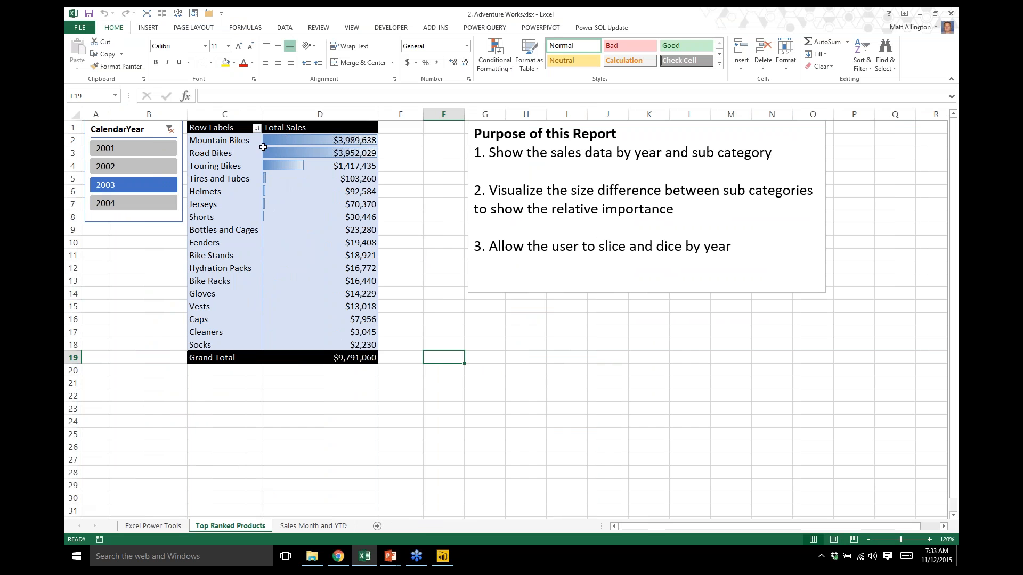
Filter the Top Ranked Products pivot to calendar year 2002 and back to 2003 to compare sales by subcategory
mouse_move(281, 257)
click(117, 167)
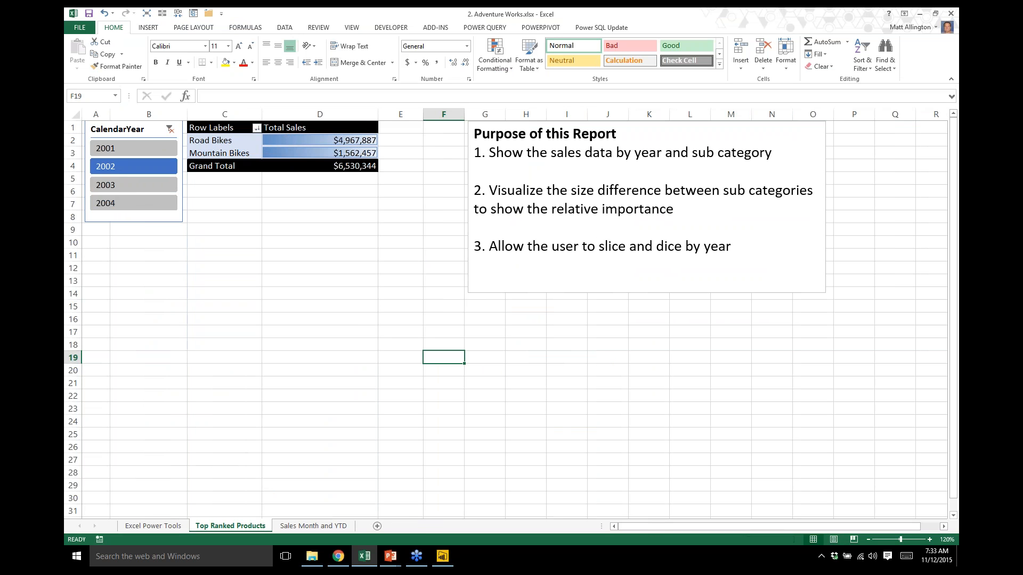
click(133, 190)
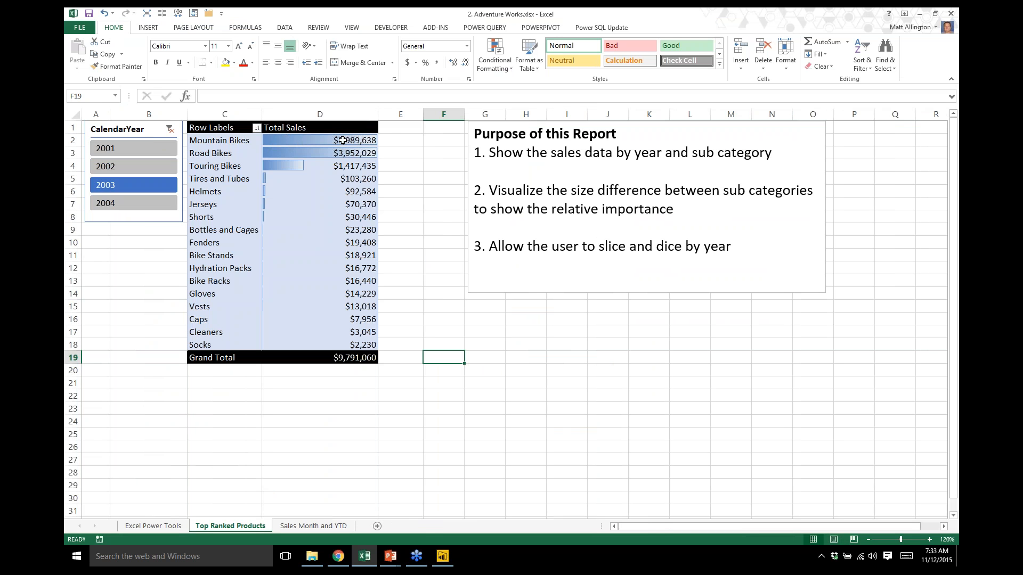
mouse_move(344, 233)
Show the Sales Month and YTD sheet and examine its Total Sales YTD and % Chg vs YTD LY columns
click(325, 527)
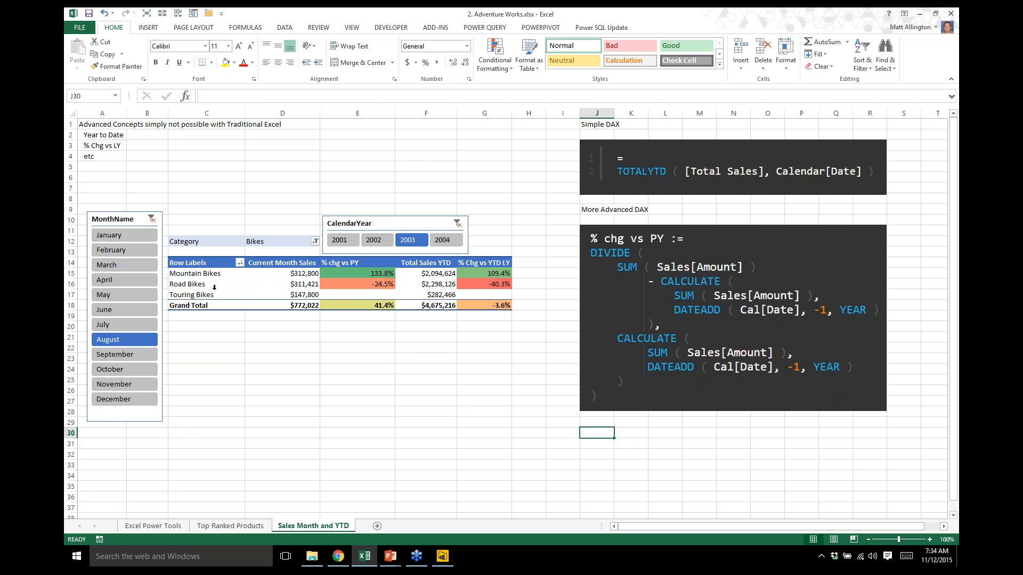
click(422, 263)
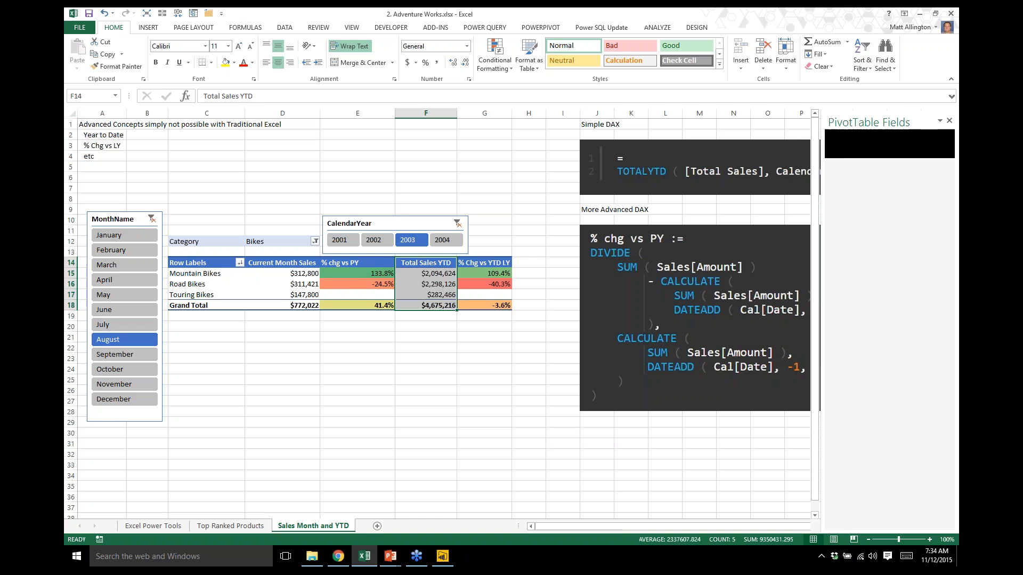
click(479, 265)
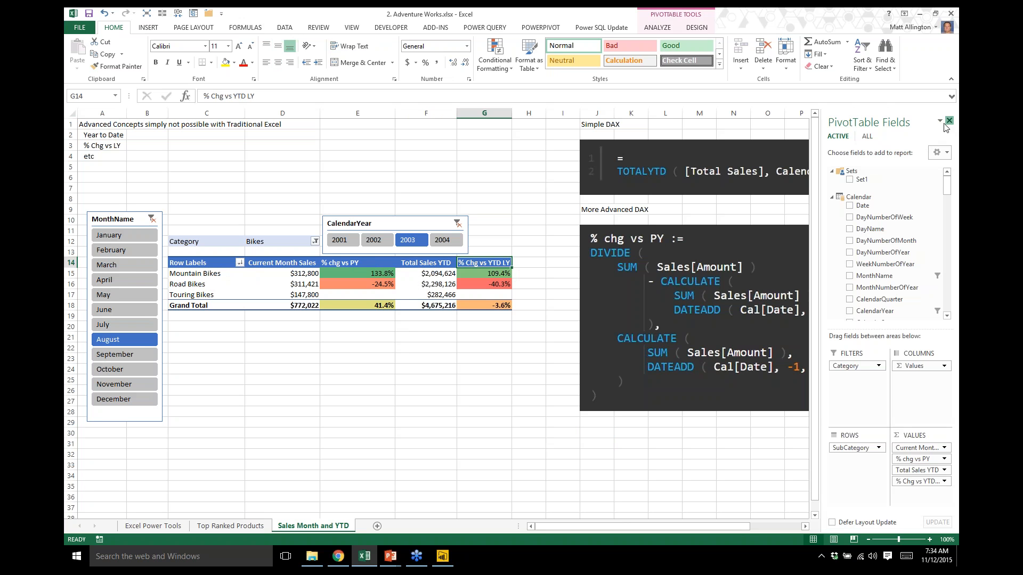
Filter the bike sales pivot by September, October and back to August, and review the Total Sales YTD column
click(115, 354)
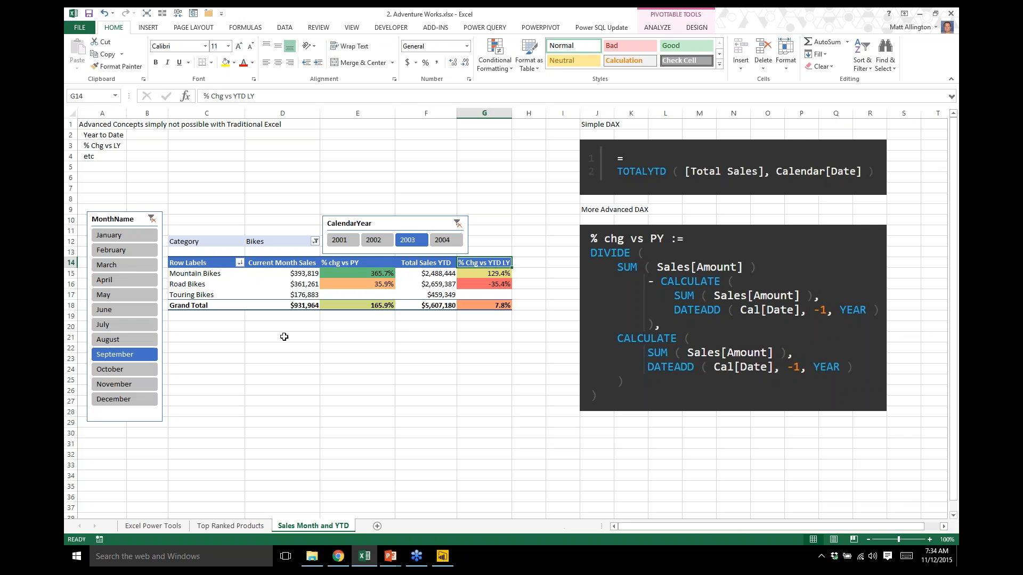
click(127, 368)
click(112, 340)
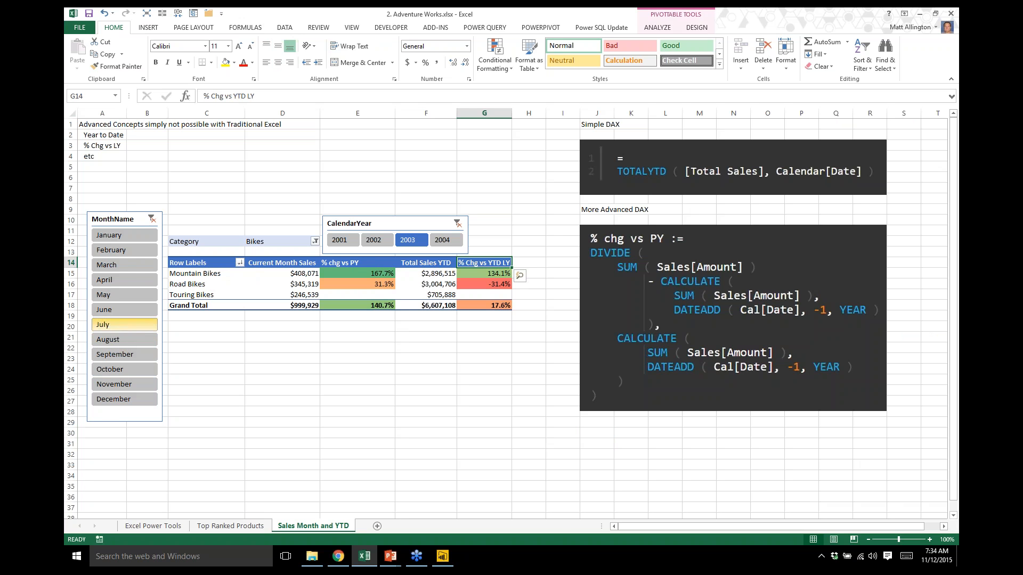
click(112, 339)
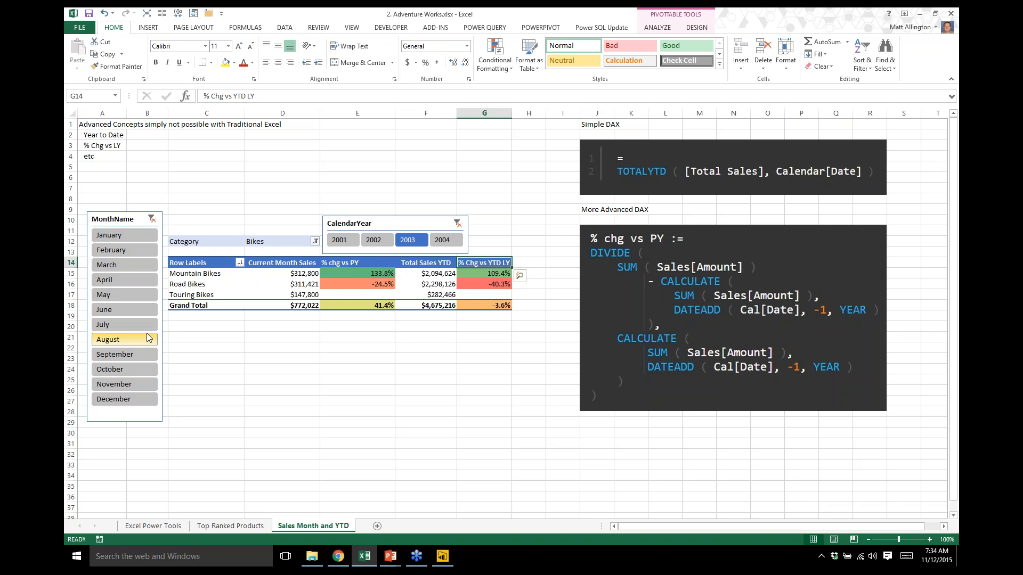
click(419, 263)
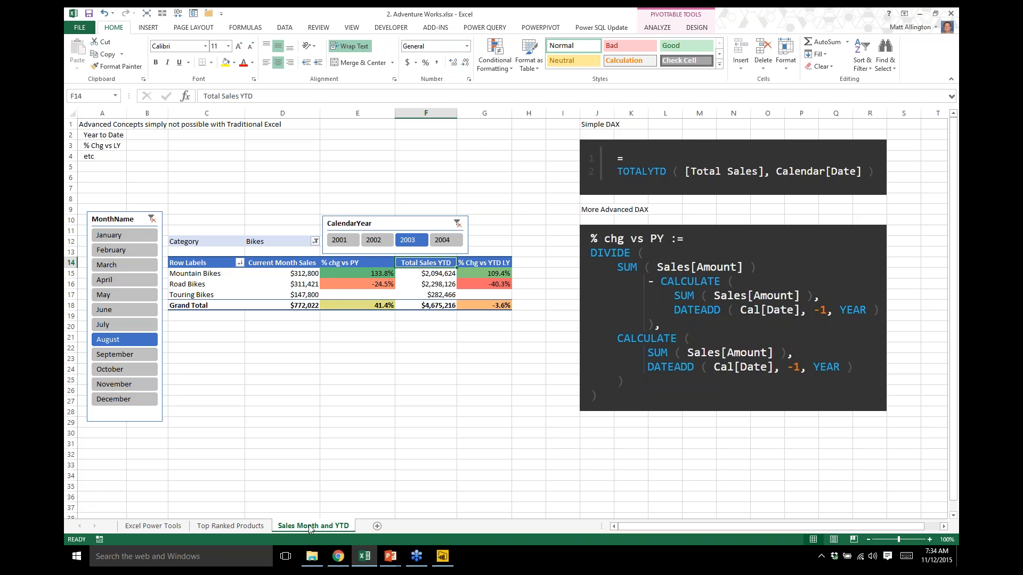
Return to the Top Ranked Products sheet and close the Adventure Works workbook without saving
click(244, 528)
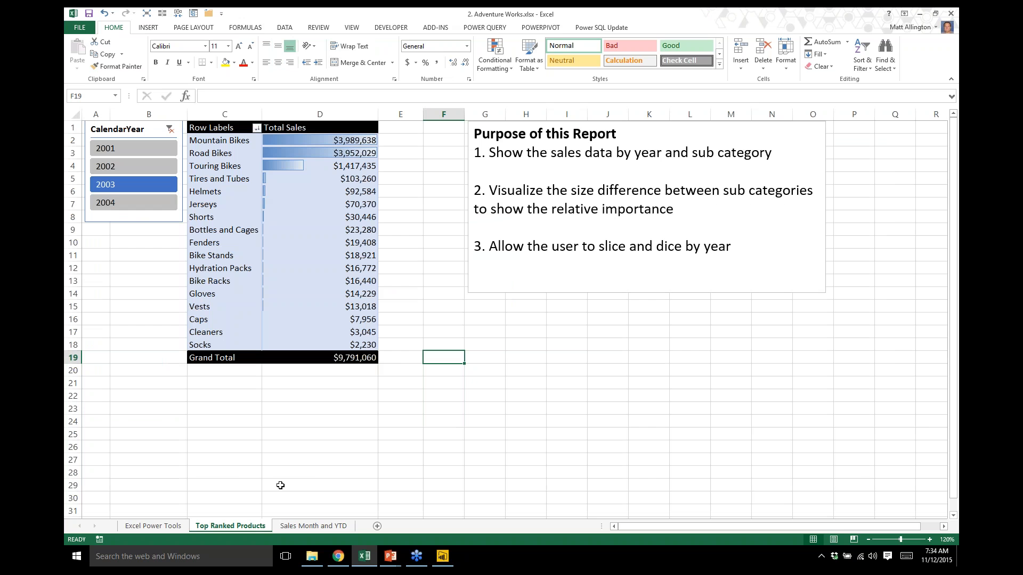
click(952, 14)
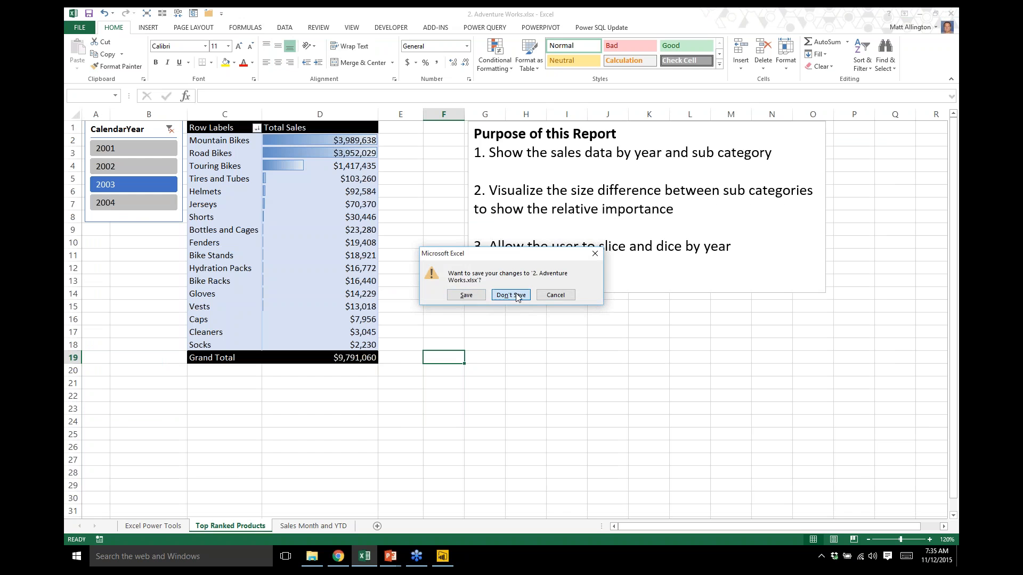
click(501, 296)
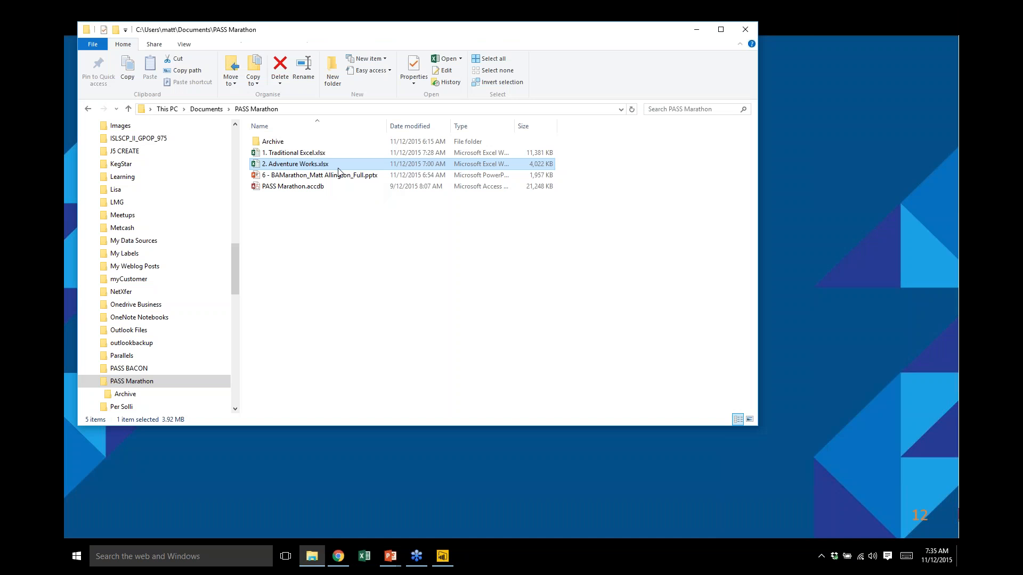
Switch to Power BI Desktop, compare it with the Blank Adventure Works report in the Power BI web service, and return to Desktop
click(443, 560)
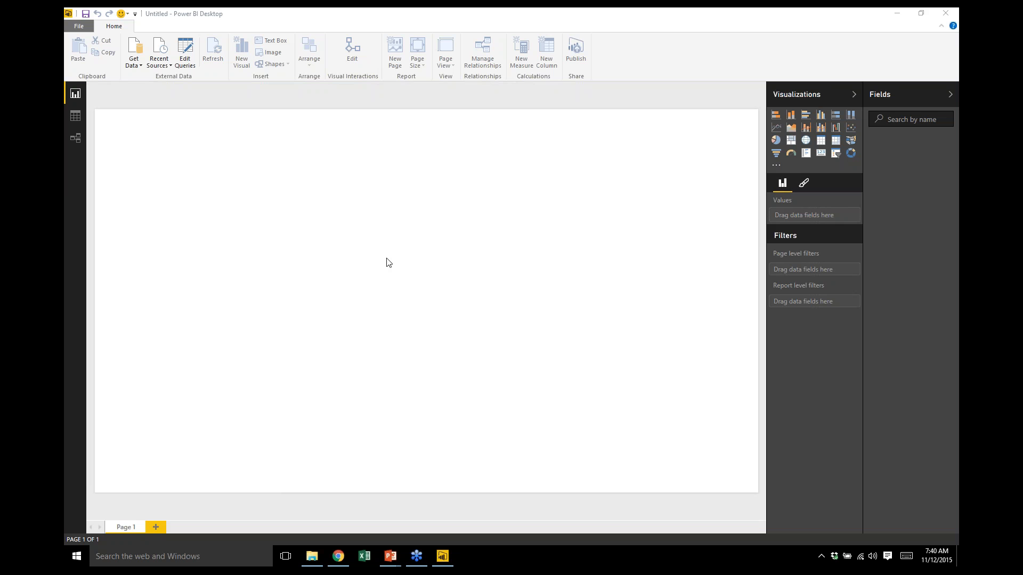
click(337, 556)
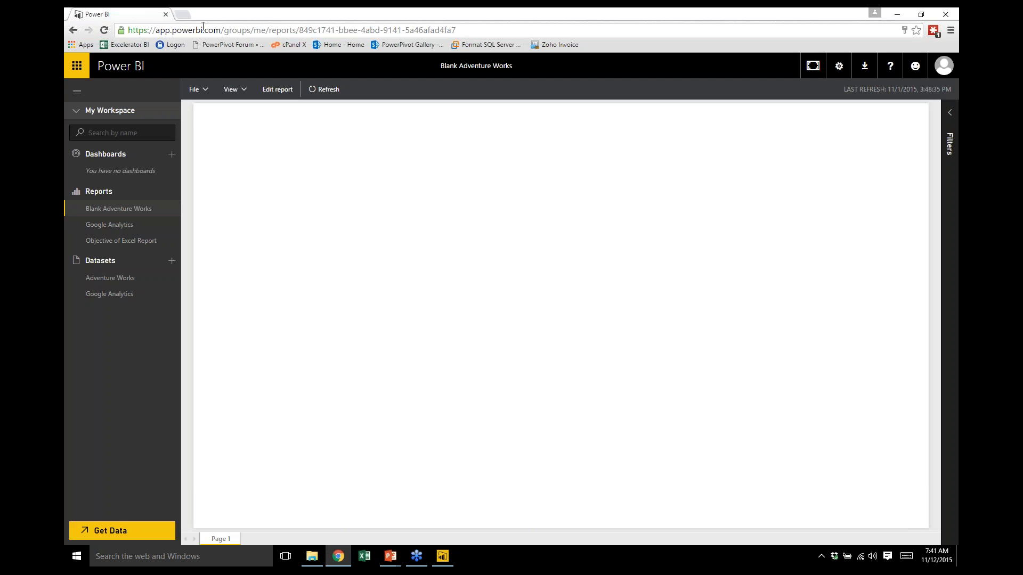
drag(231, 14, 380, 44)
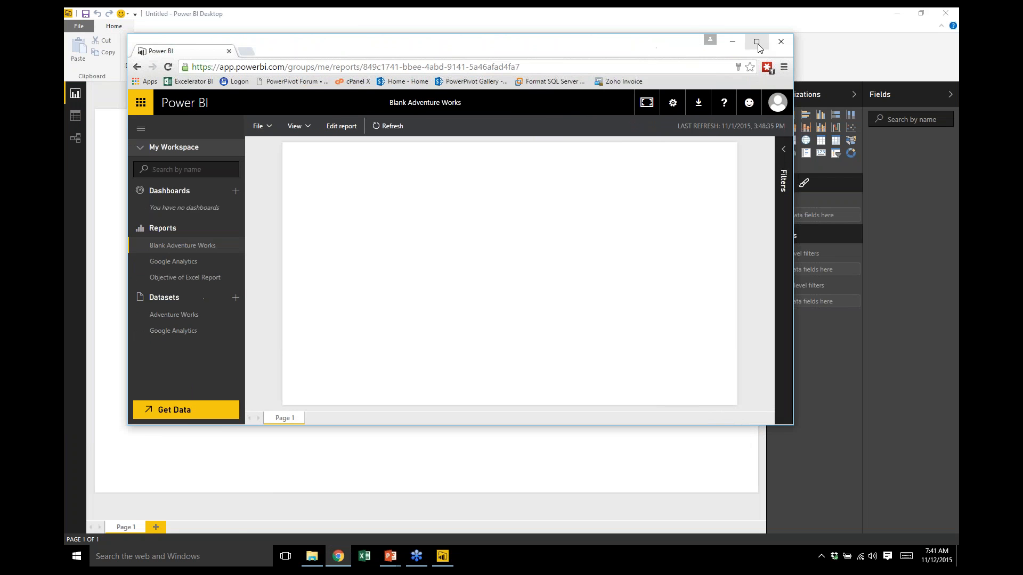
click(757, 42)
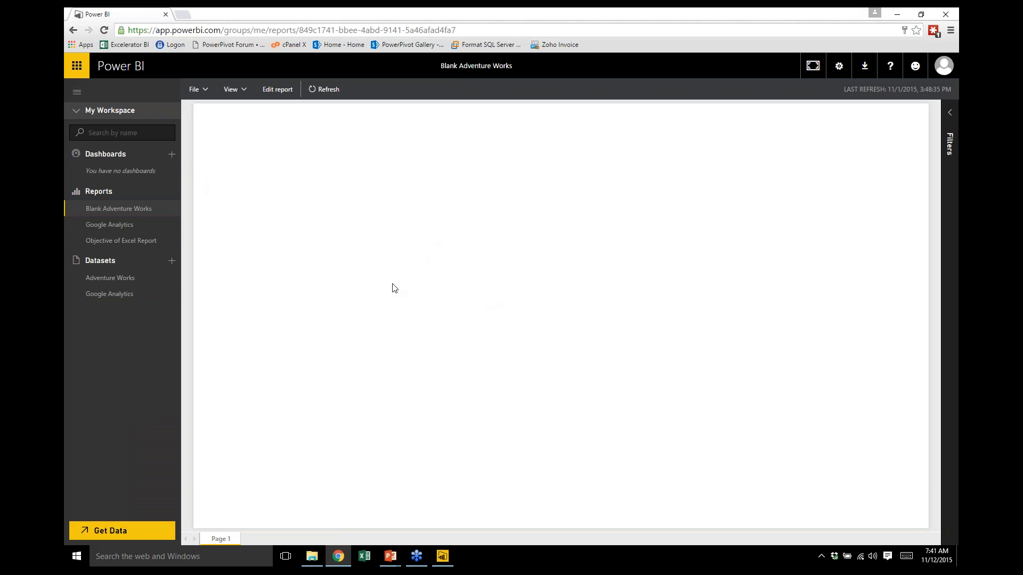
click(897, 14)
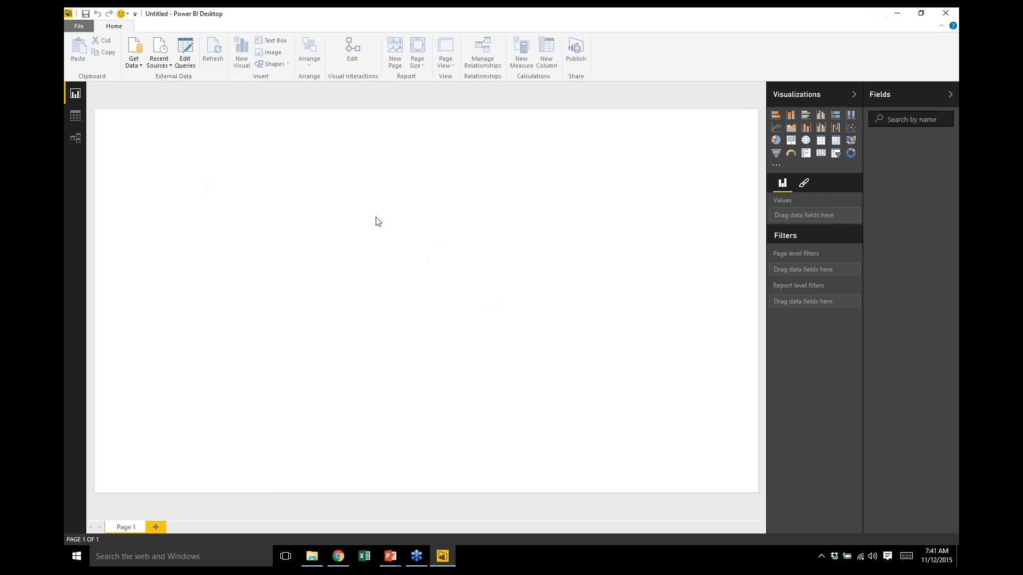
click(443, 557)
click(444, 558)
Connect to the Access database PASS Marathon.accdb as a new data source
click(141, 65)
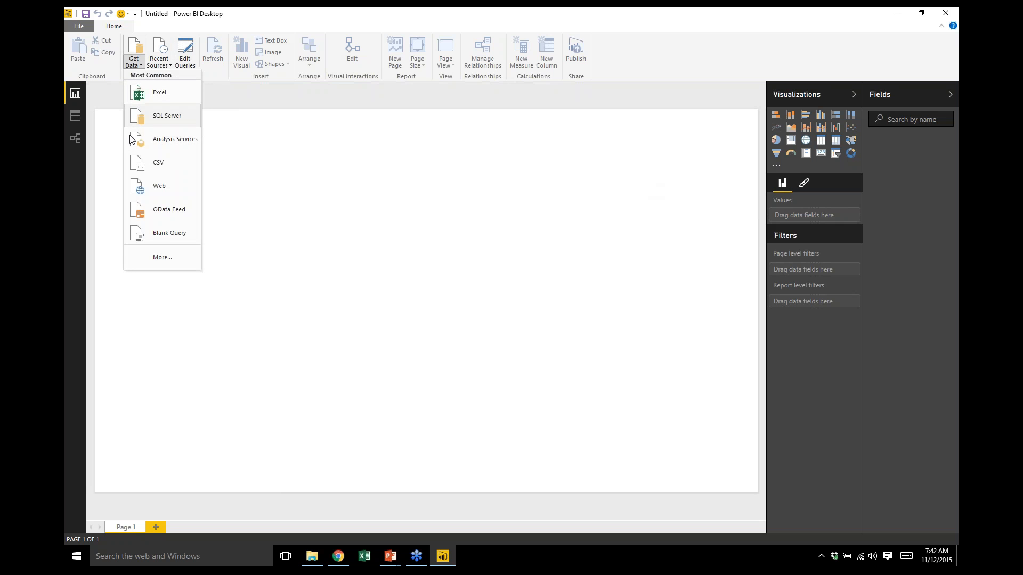
click(165, 257)
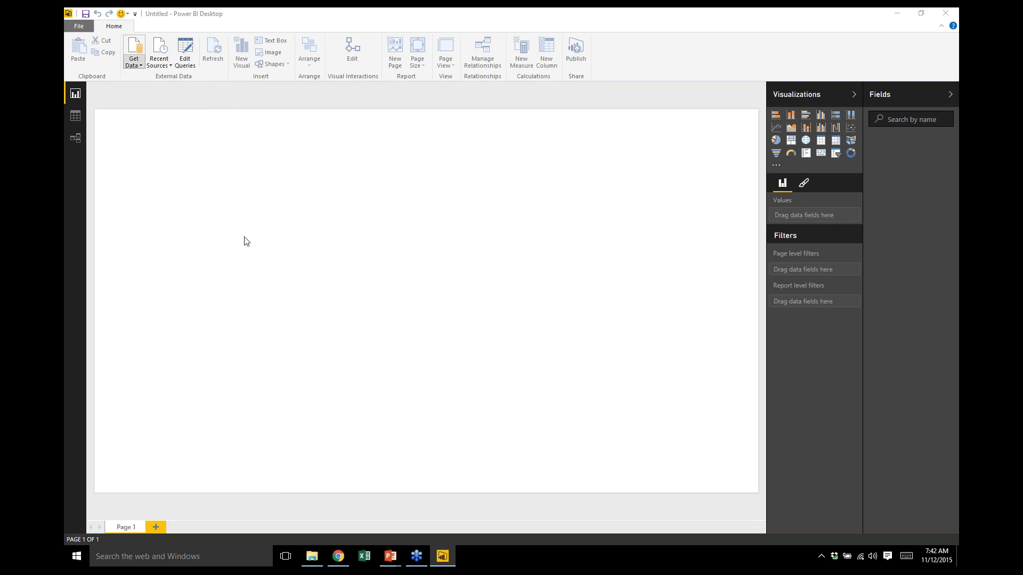
click(503, 255)
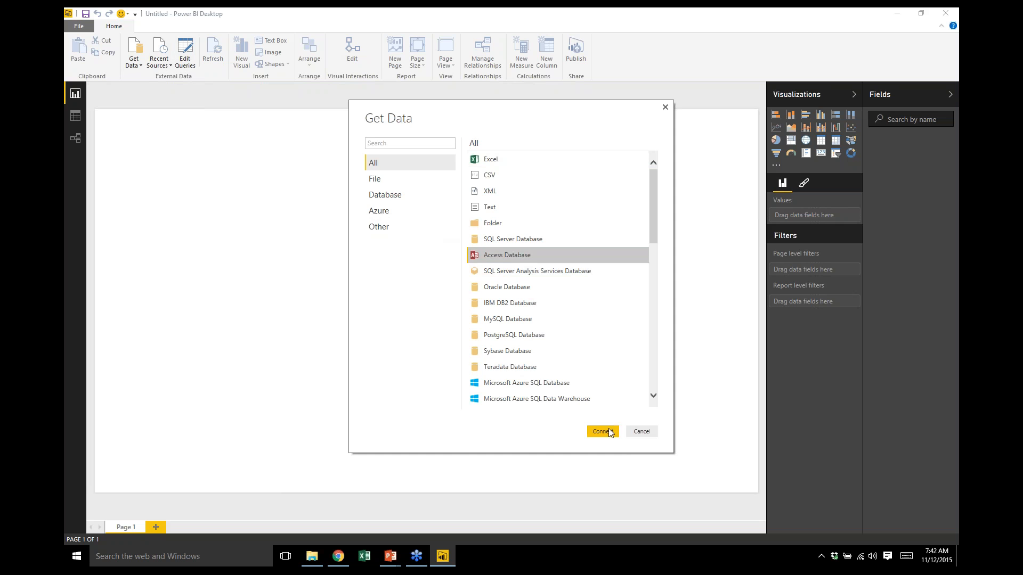
click(611, 435)
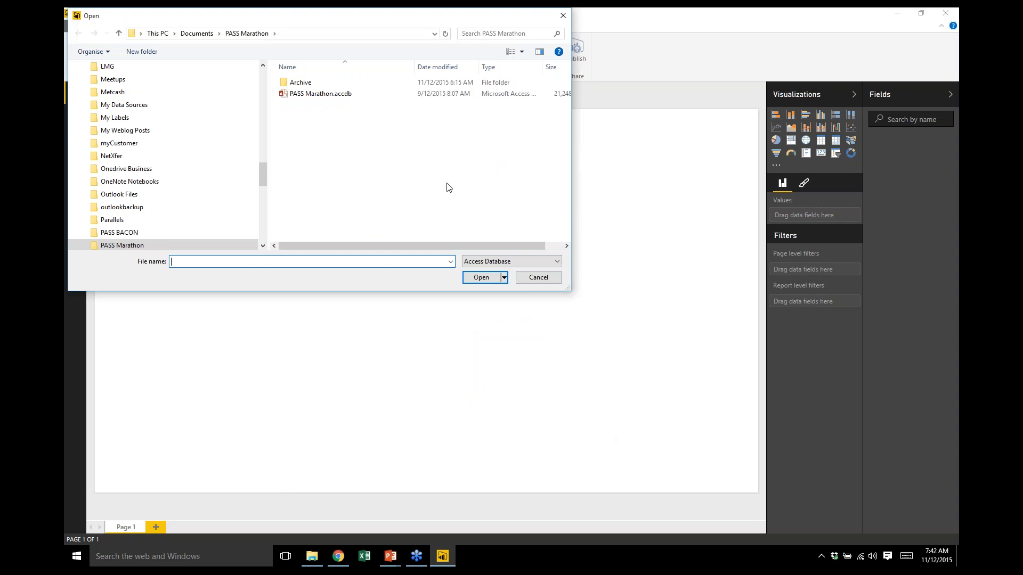
click(323, 95)
click(489, 282)
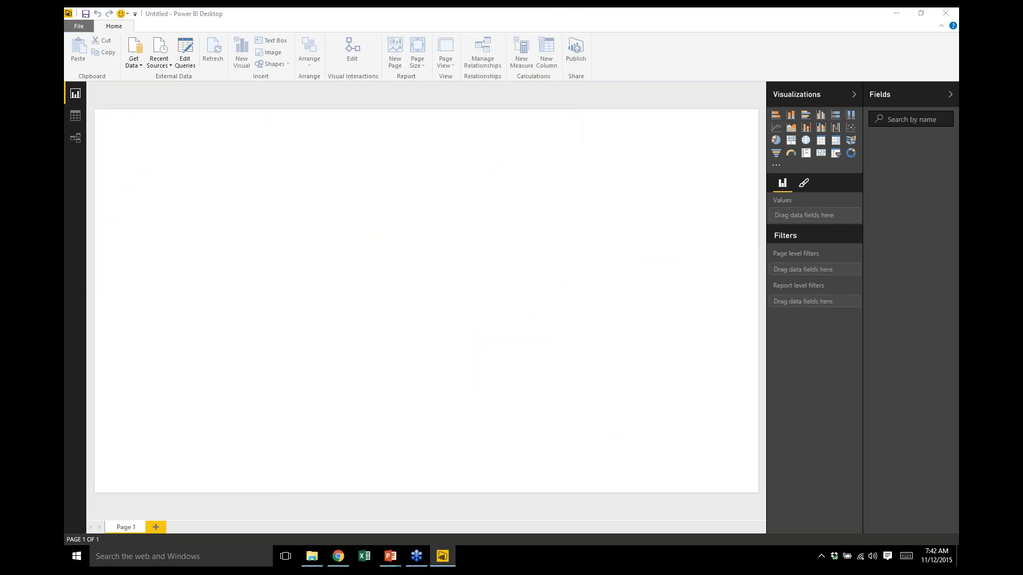
Load the Calendar, Customers, Products, Sales and Territory tables from the Access database into the report
click(310, 178)
click(309, 191)
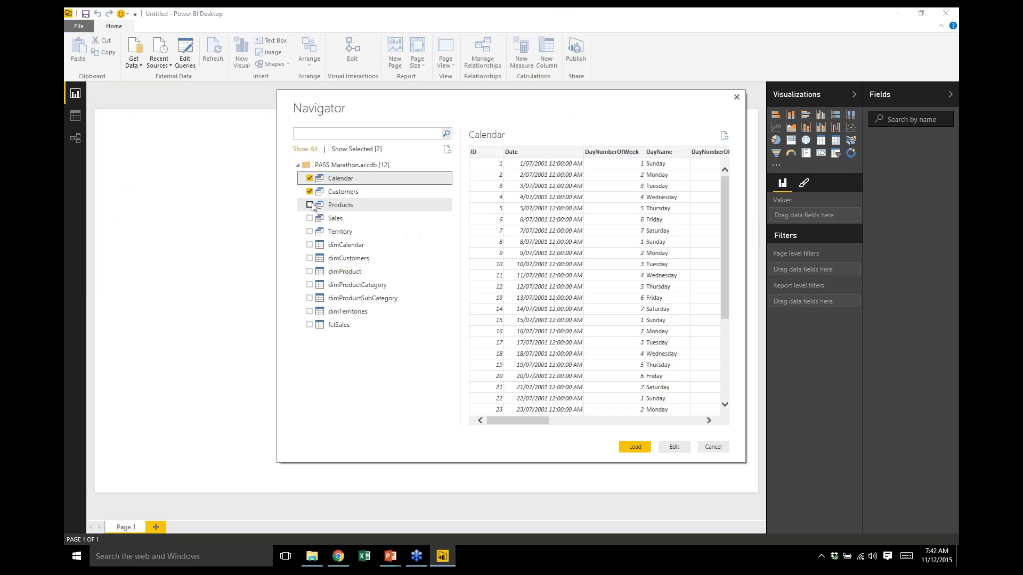
click(310, 205)
click(310, 218)
click(311, 231)
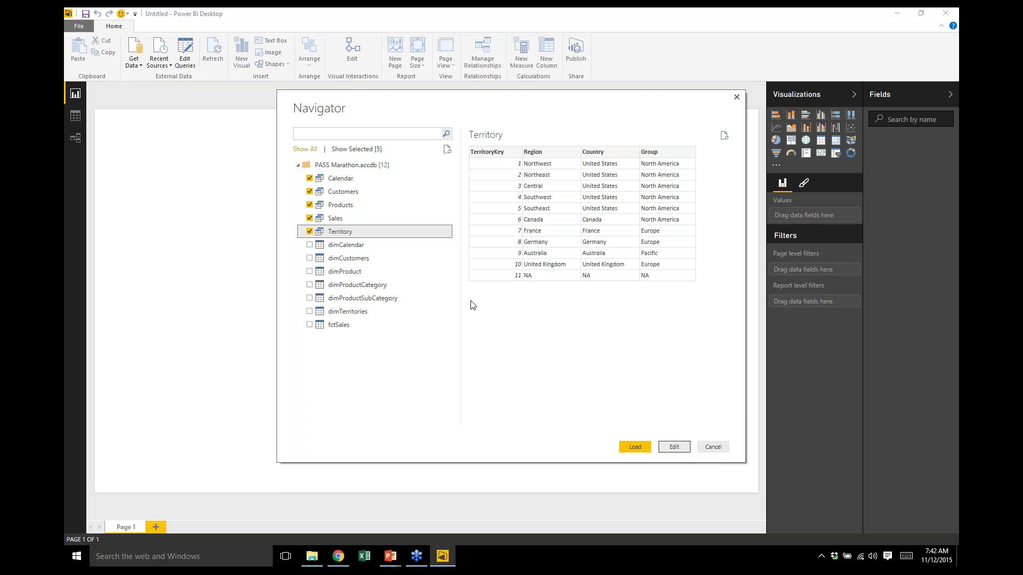
click(635, 447)
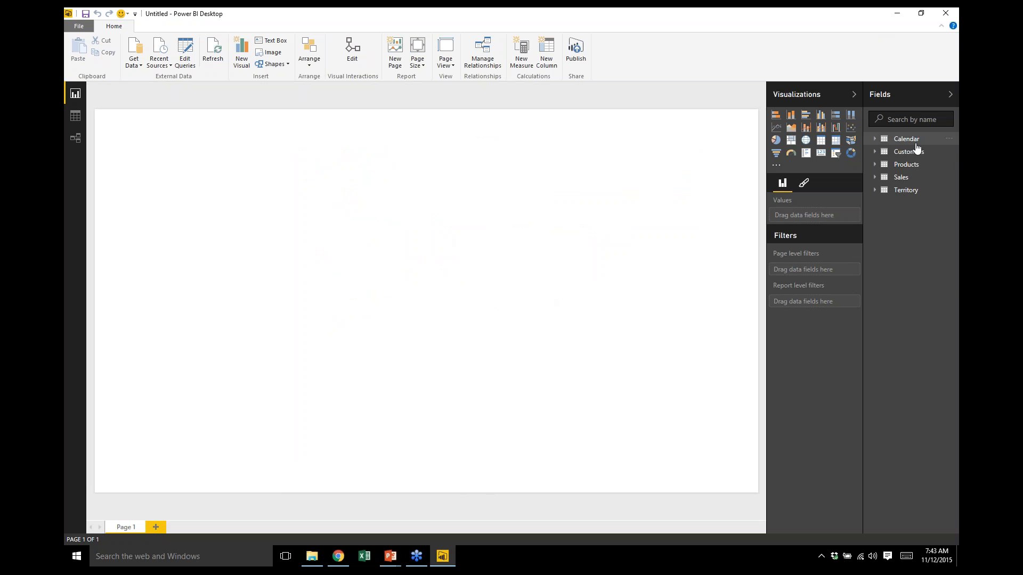
Look through the Calendar table's fields and show the loaded tables in the relationship diagram
click(875, 140)
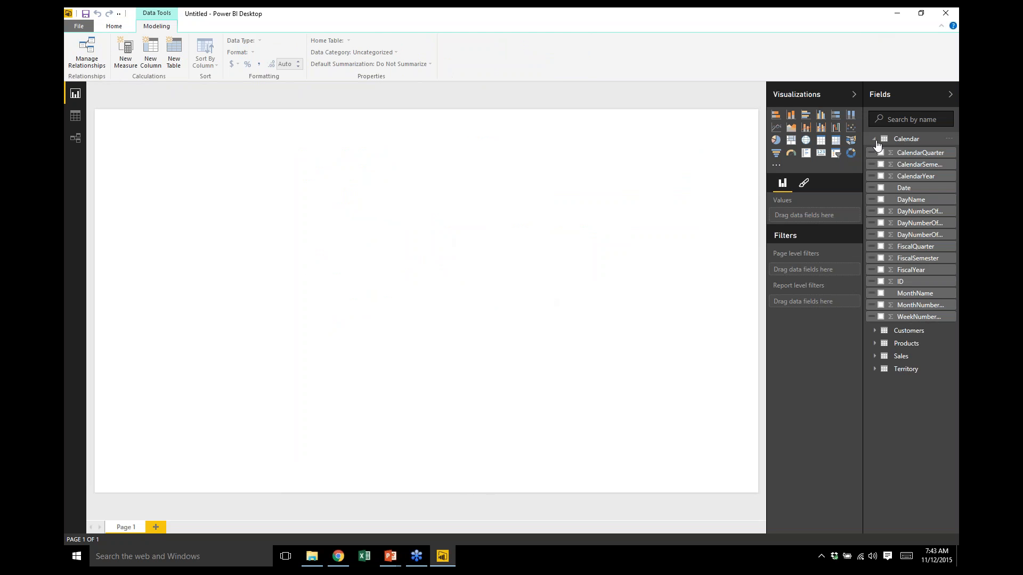
click(875, 139)
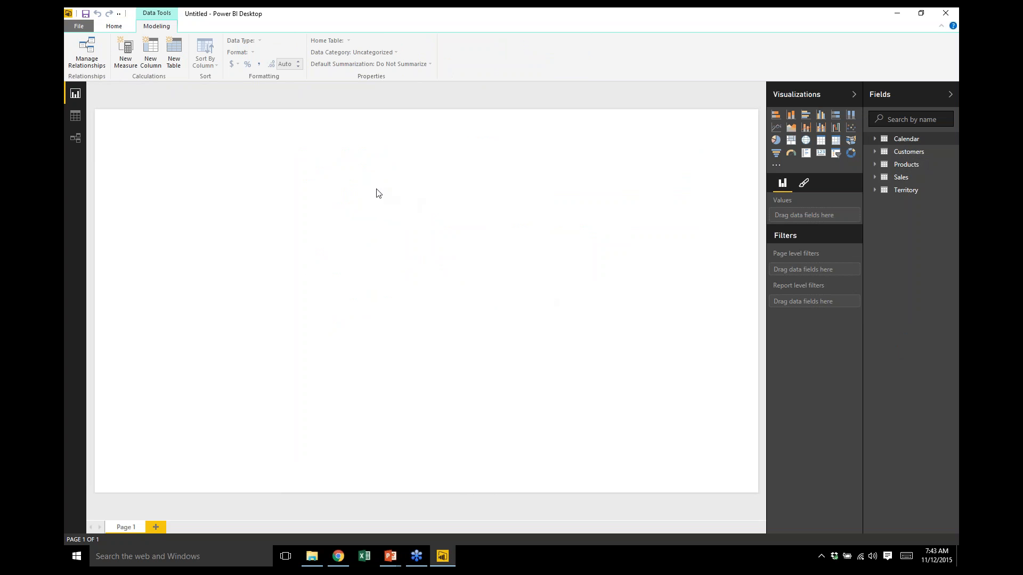
click(79, 140)
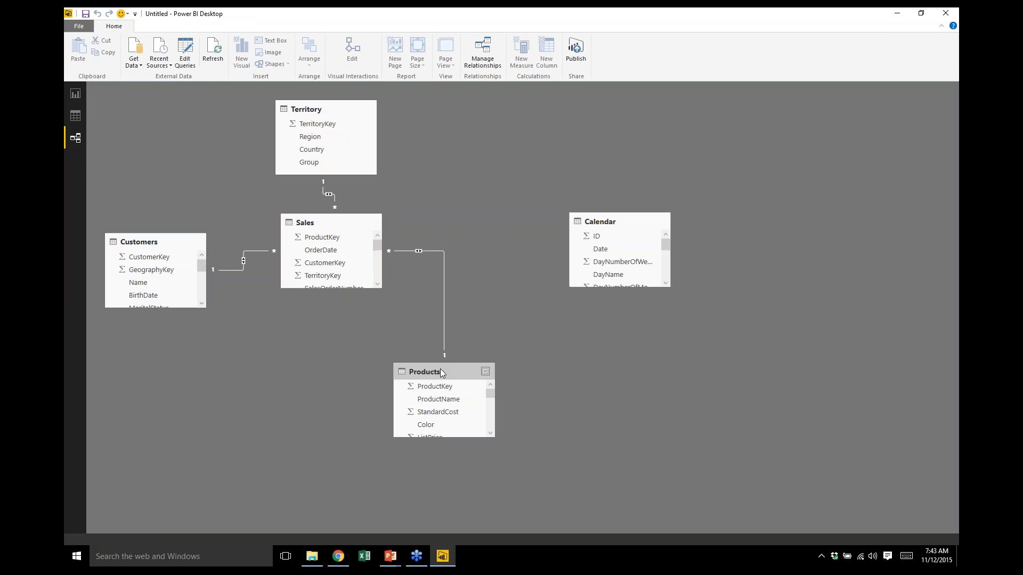
Arrange the relationship diagram with Customers, Territory, Products and Calendar in a row above the Sales table
drag(425, 372, 433, 110)
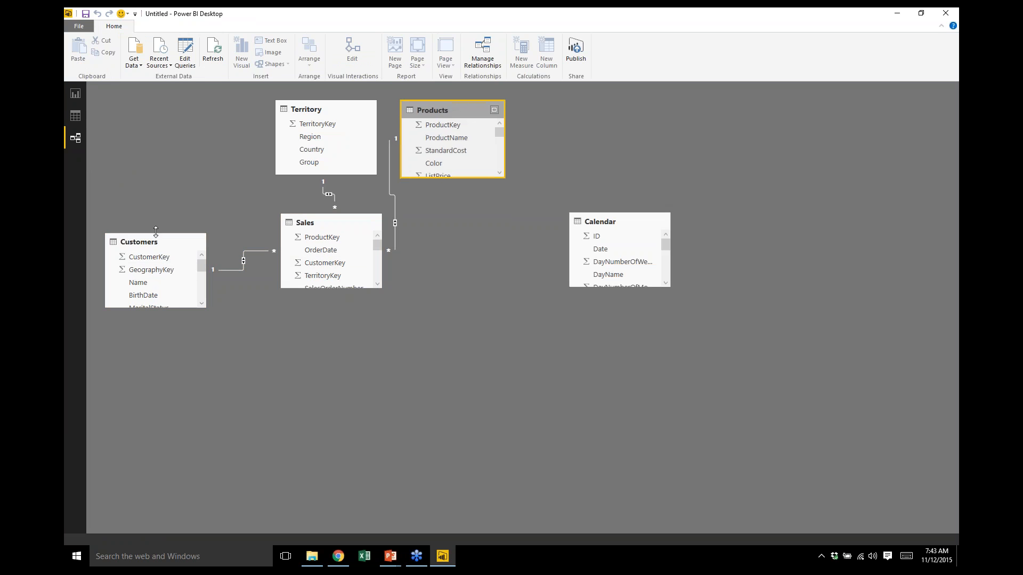
drag(158, 237, 200, 103)
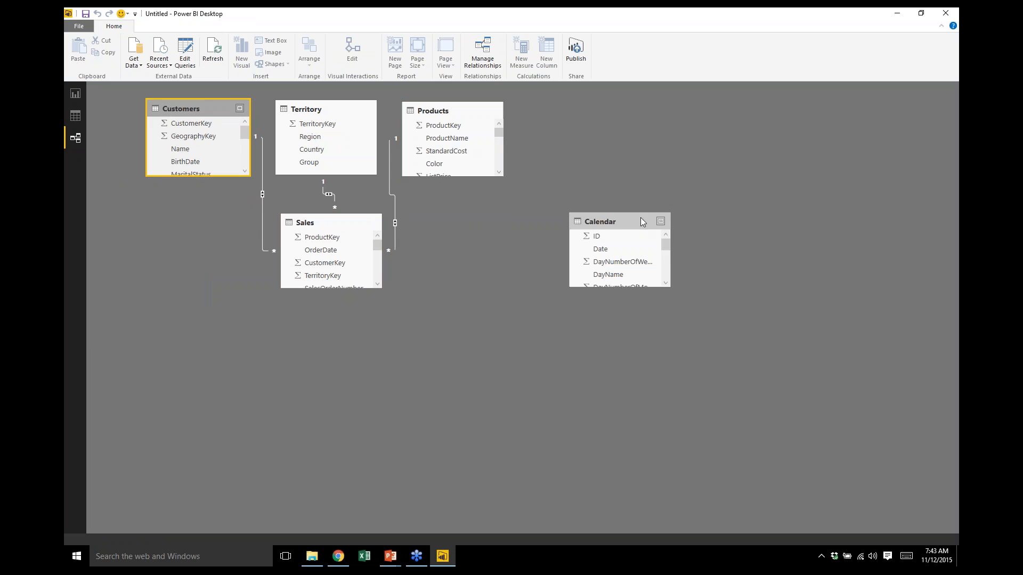
drag(640, 220, 599, 122)
click(394, 195)
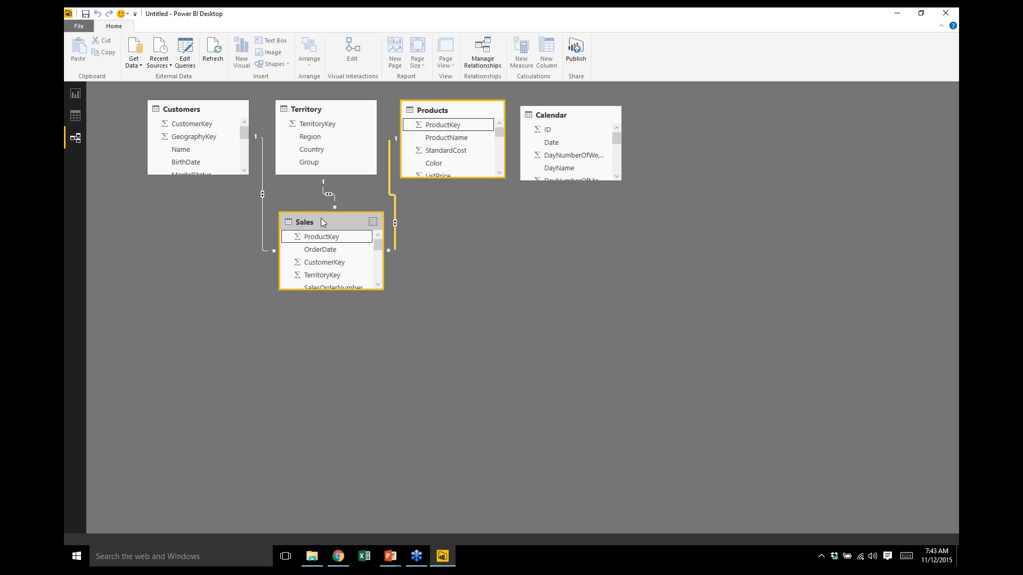
drag(337, 223, 351, 242)
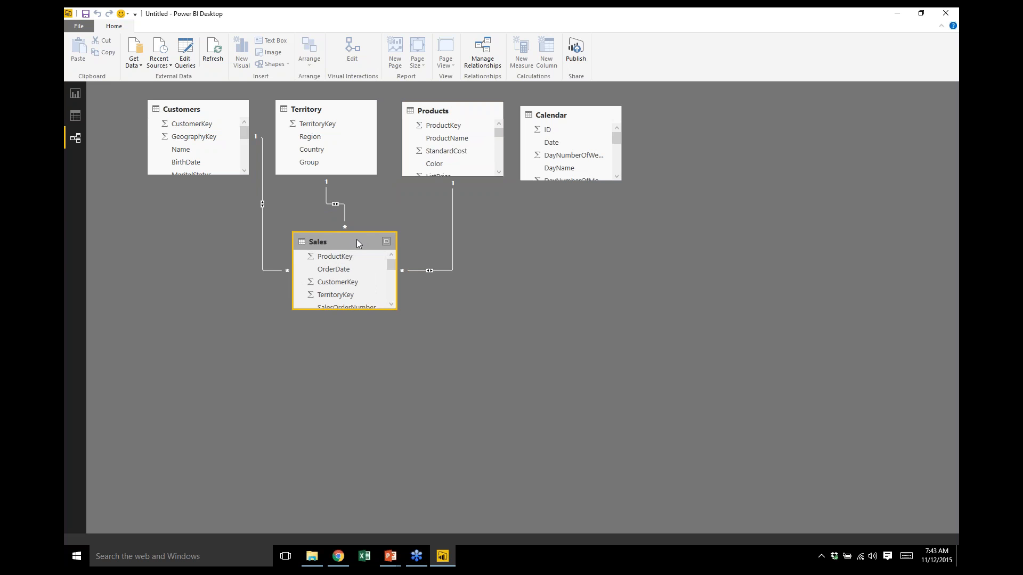
drag(354, 239, 371, 250)
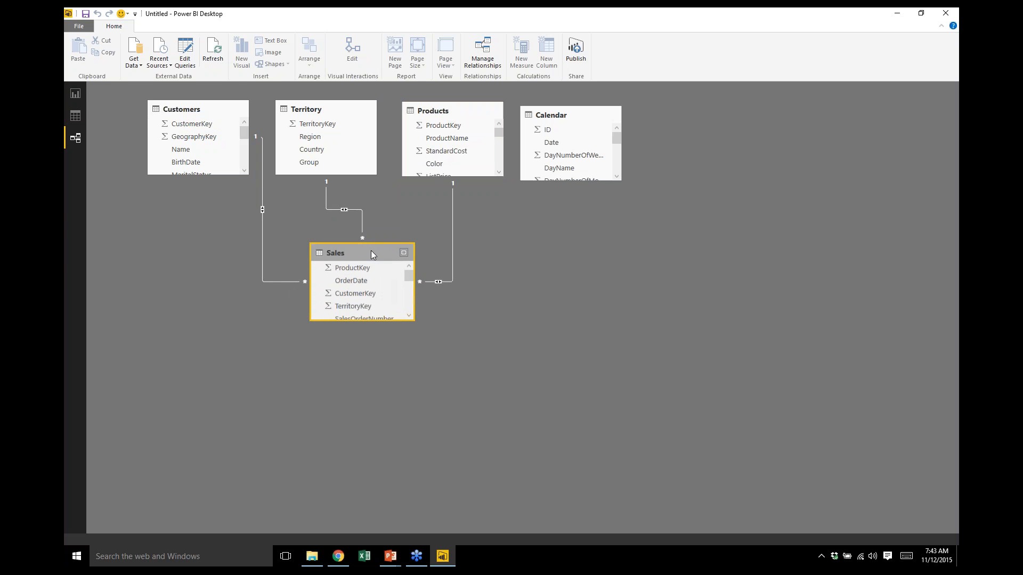
Align the Calendar table with the other lookup tables and relate the Sales OrderDate field to the Calendar Date field
click(557, 112)
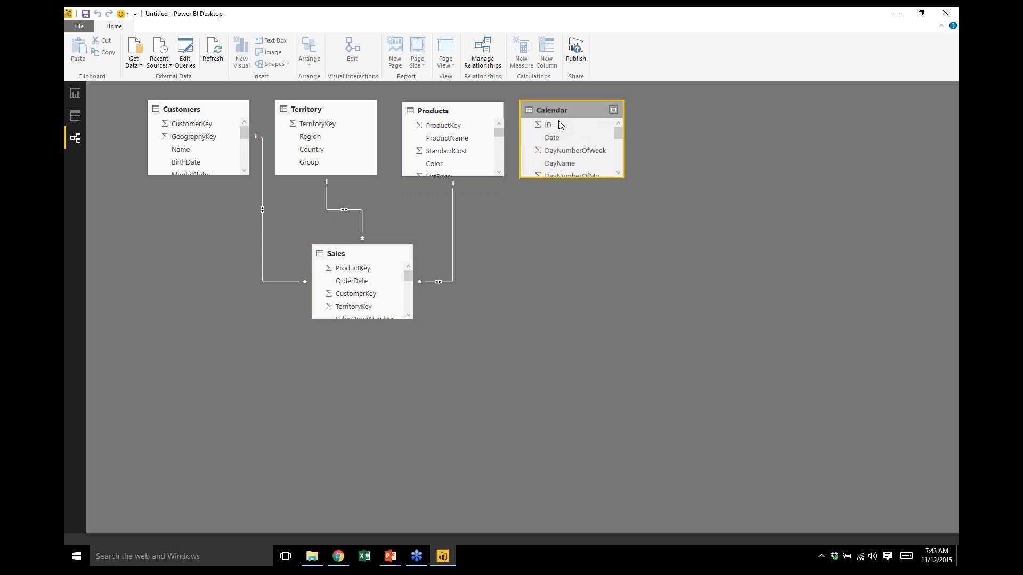
drag(357, 281, 551, 140)
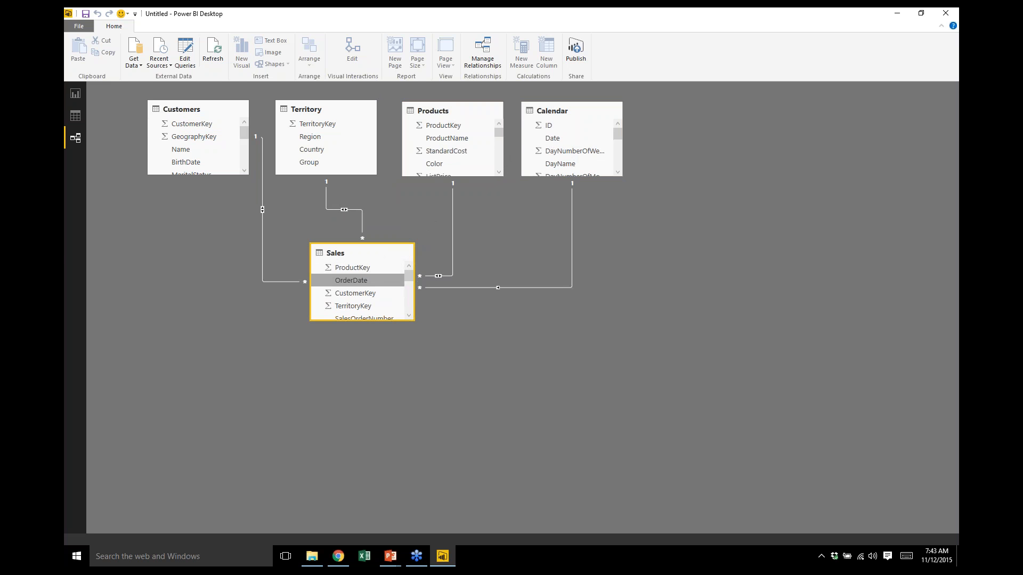
Create a Total Sales measure in the Calendar table that sums Sales[ExtendedAmount]
click(75, 117)
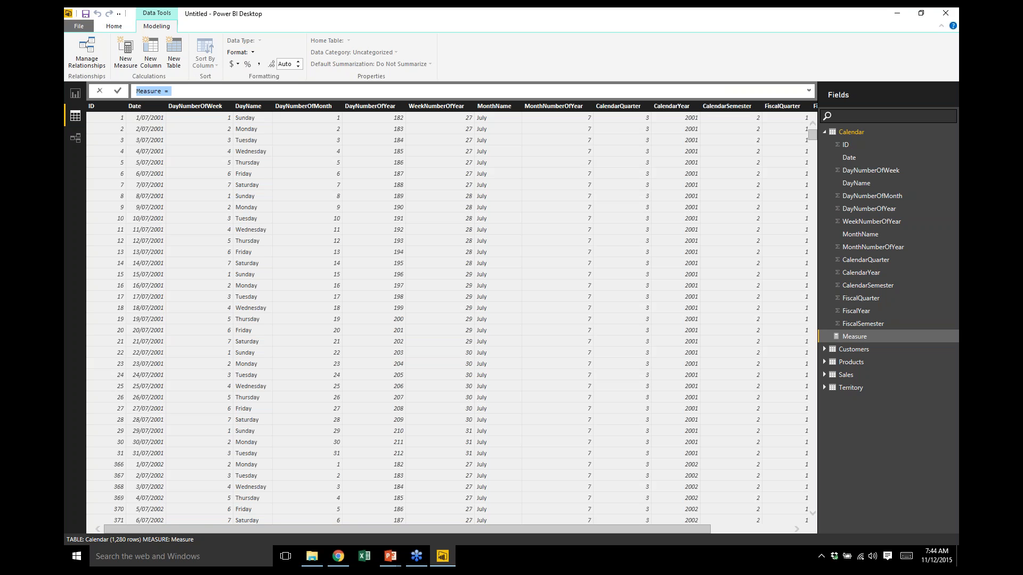
text(Total Sales = sum)
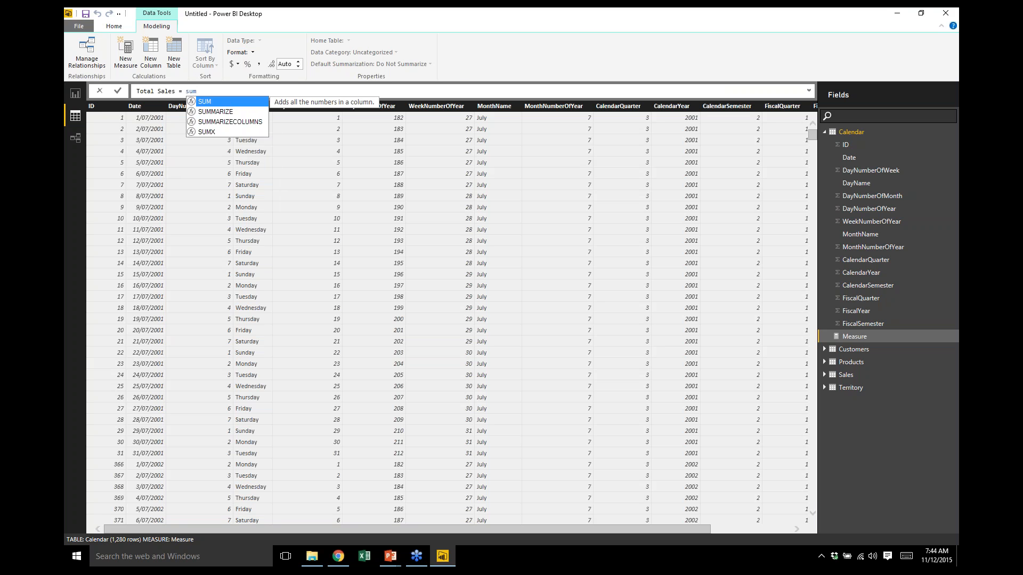
text(()
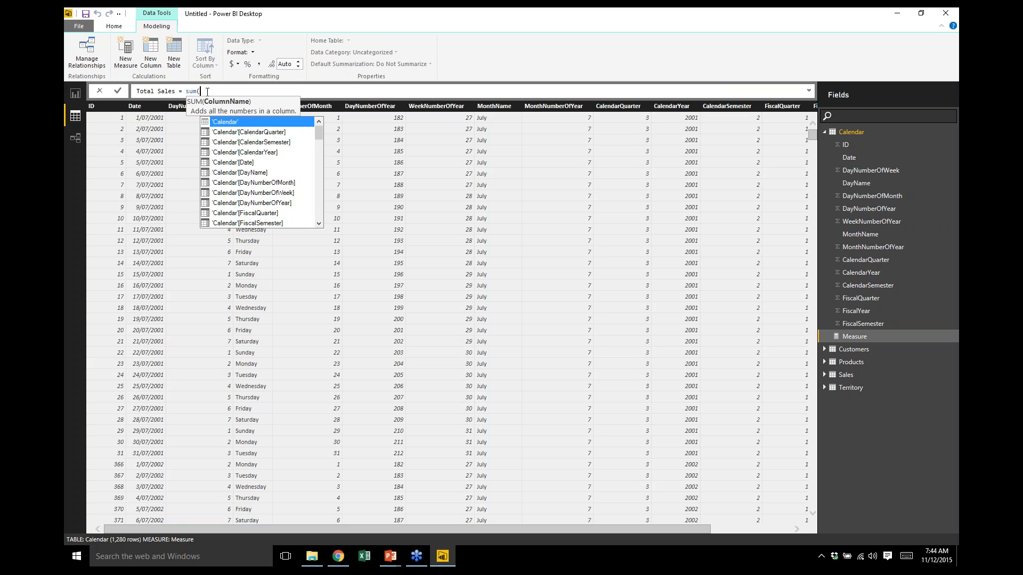
text(s)
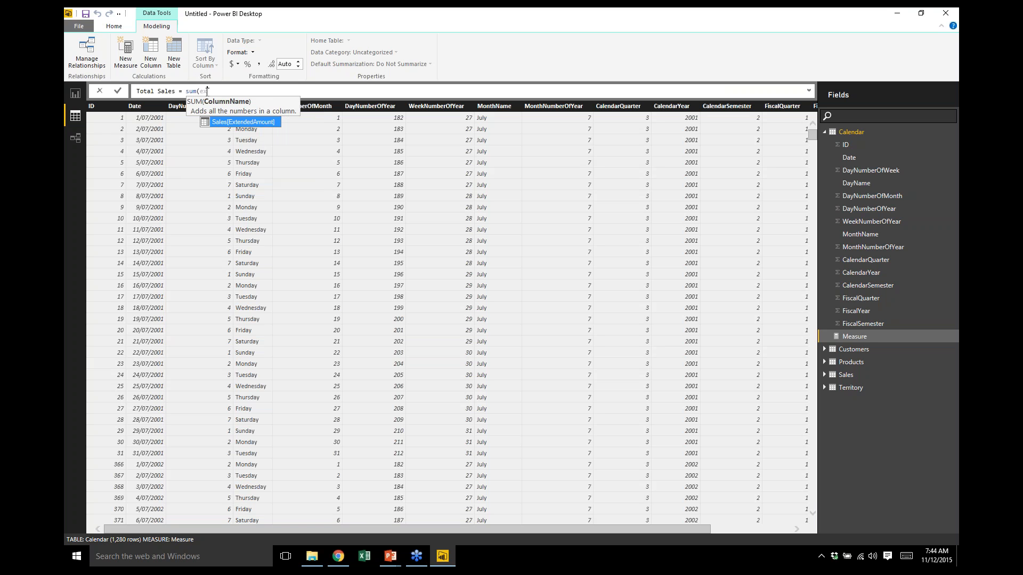
key(Tab)
text())
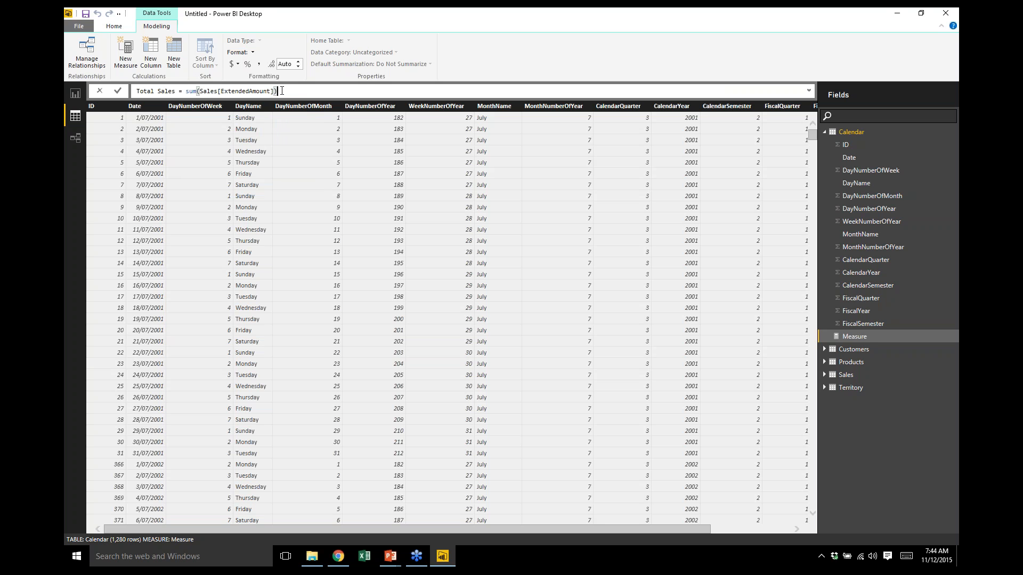
key(Return)
Format the Total Sales measure as £ English (United Kingdom) currency with 1 decimal place
click(237, 65)
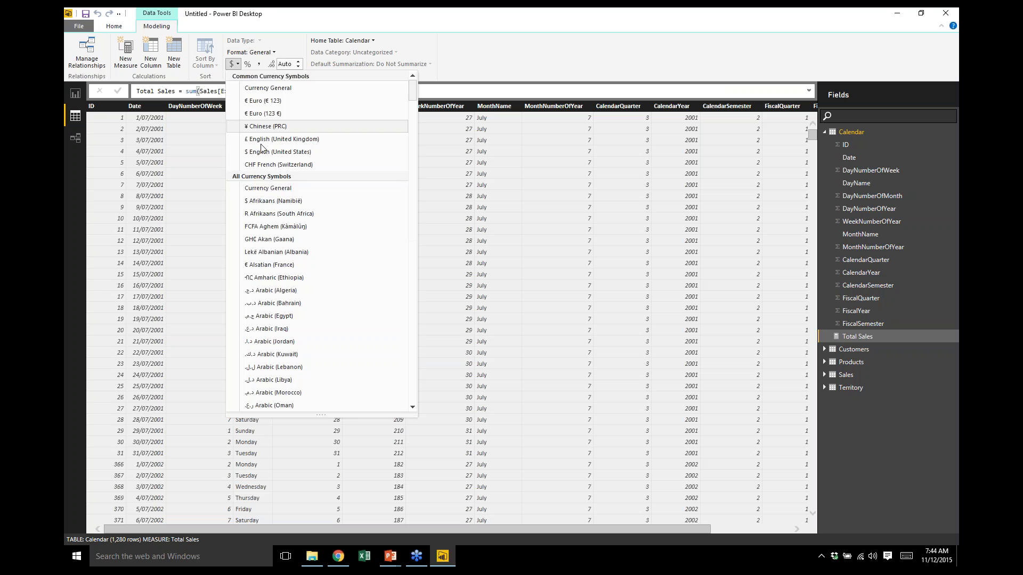
click(278, 139)
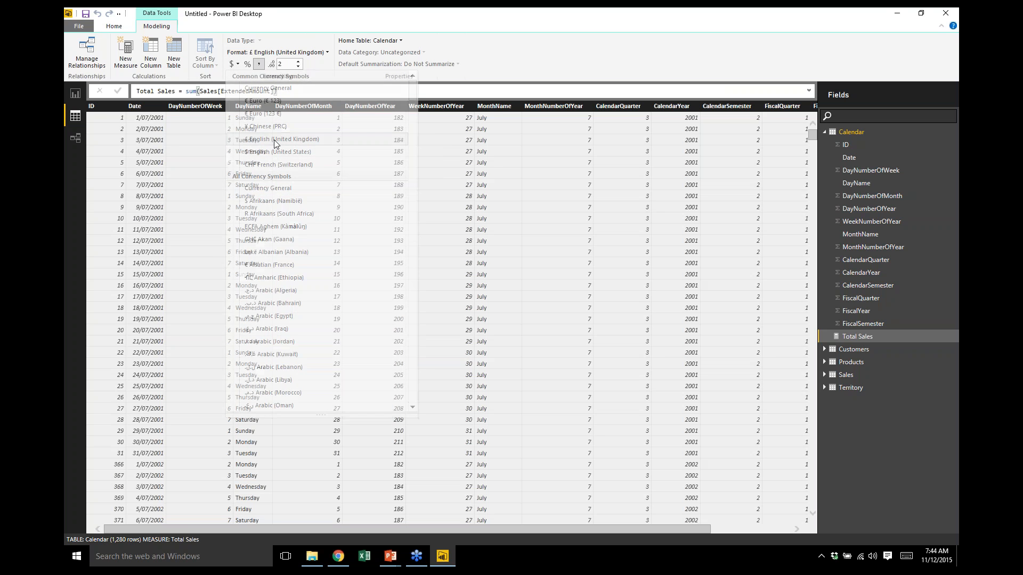
click(298, 67)
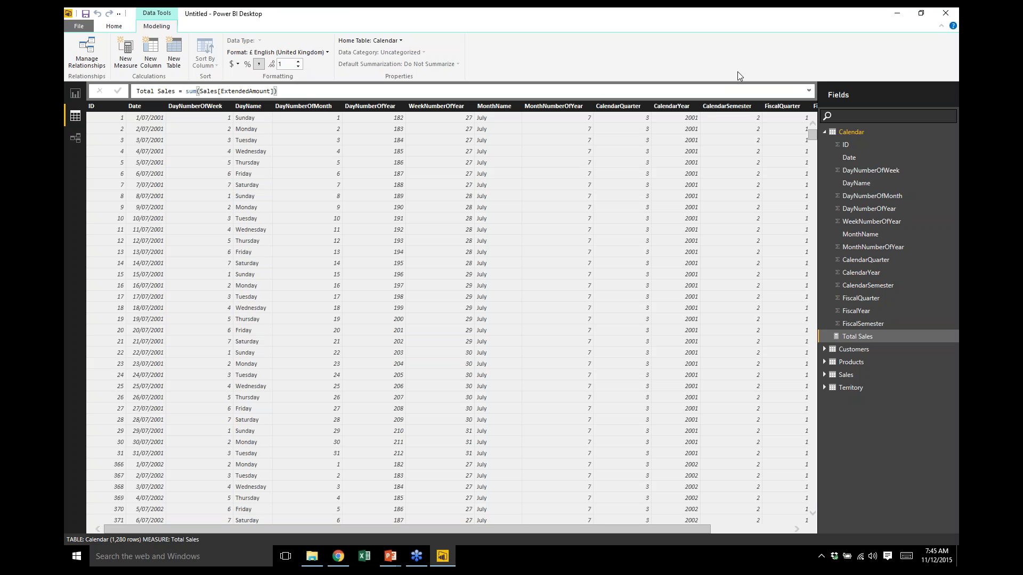
Close the current report without saving it and restart Power BI Desktop with a blank report
click(947, 16)
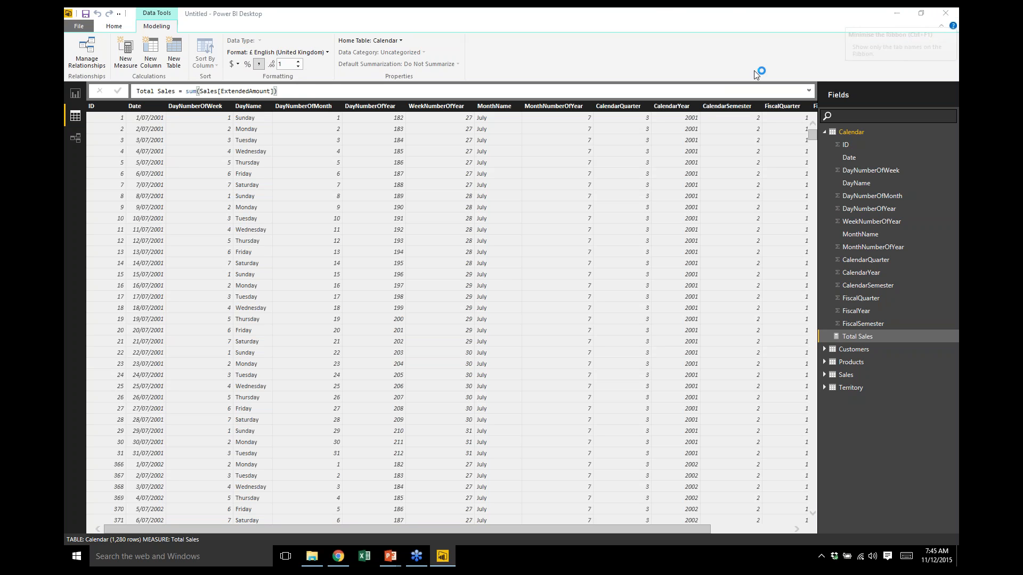
click(556, 295)
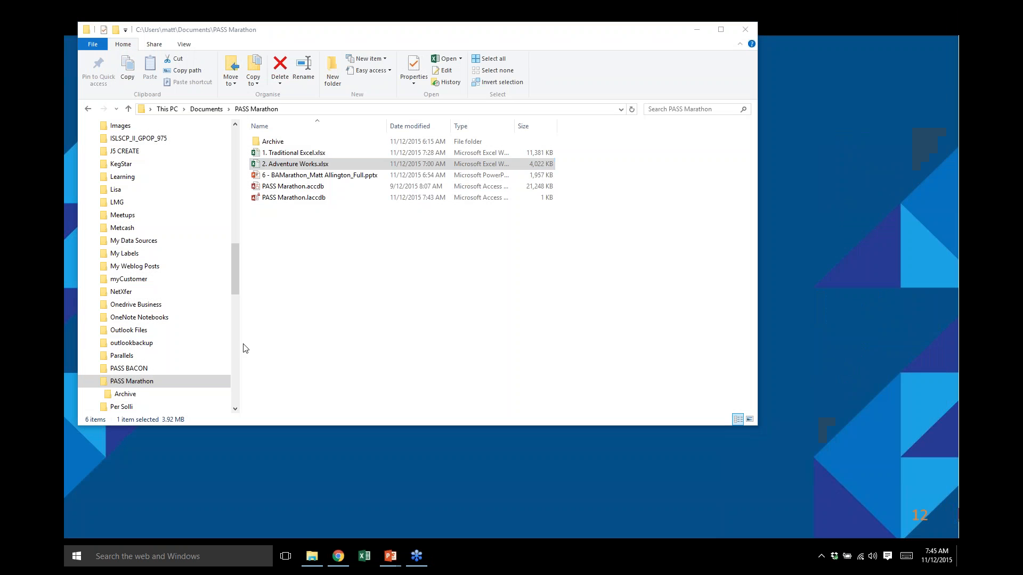
key(super)
click(443, 352)
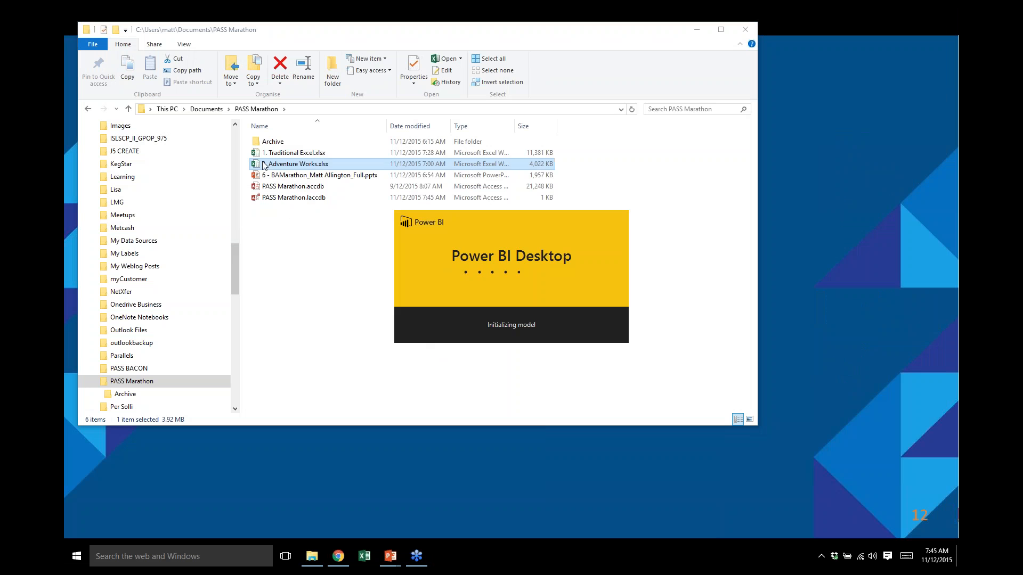
click(326, 165)
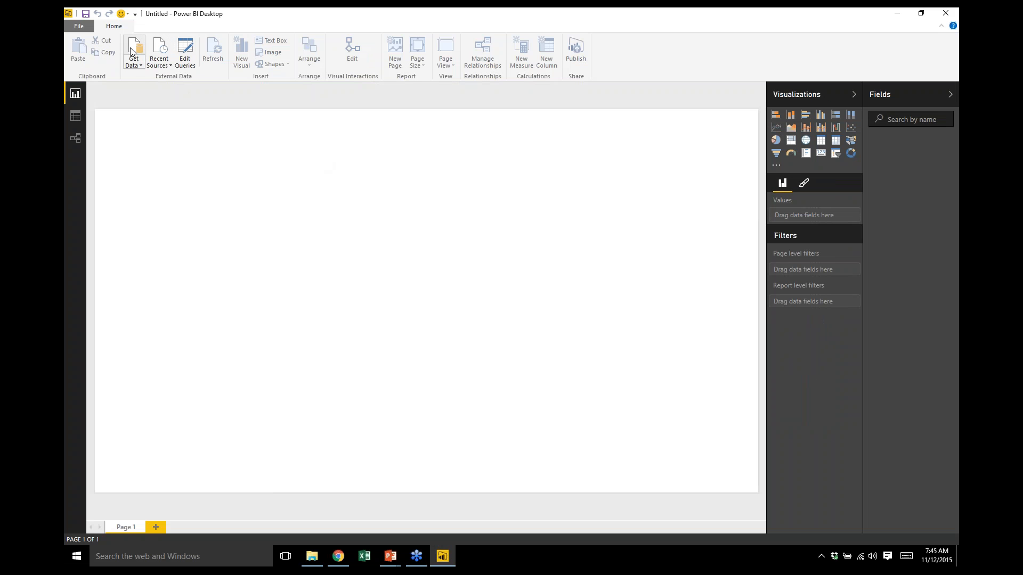
Import the Excel workbook contents of 2. Adventure Works.xlsx, copying the data from the ServiceRates and Thresholds worksheet tables
click(81, 26)
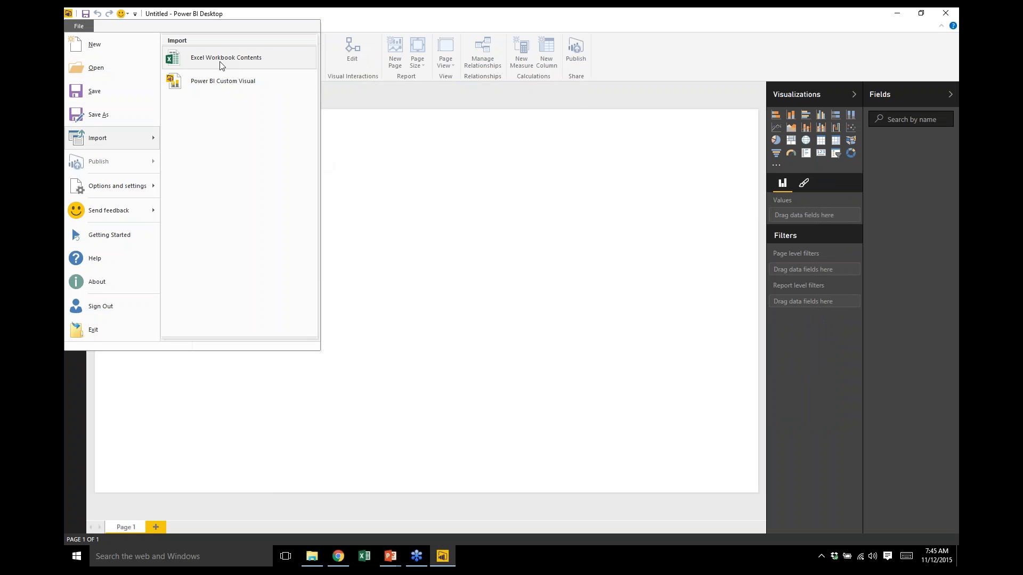
click(221, 65)
click(320, 105)
click(482, 278)
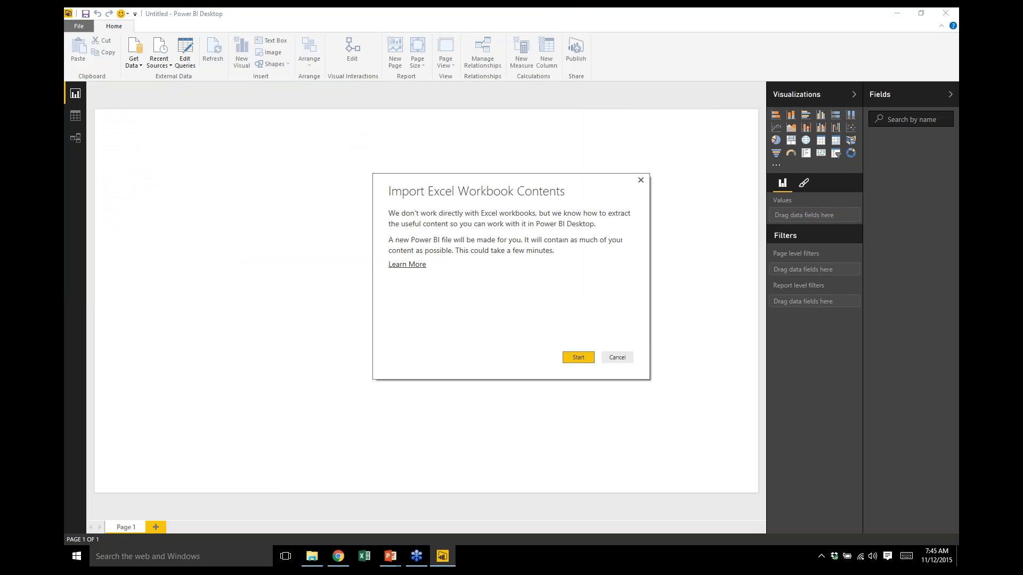
click(580, 358)
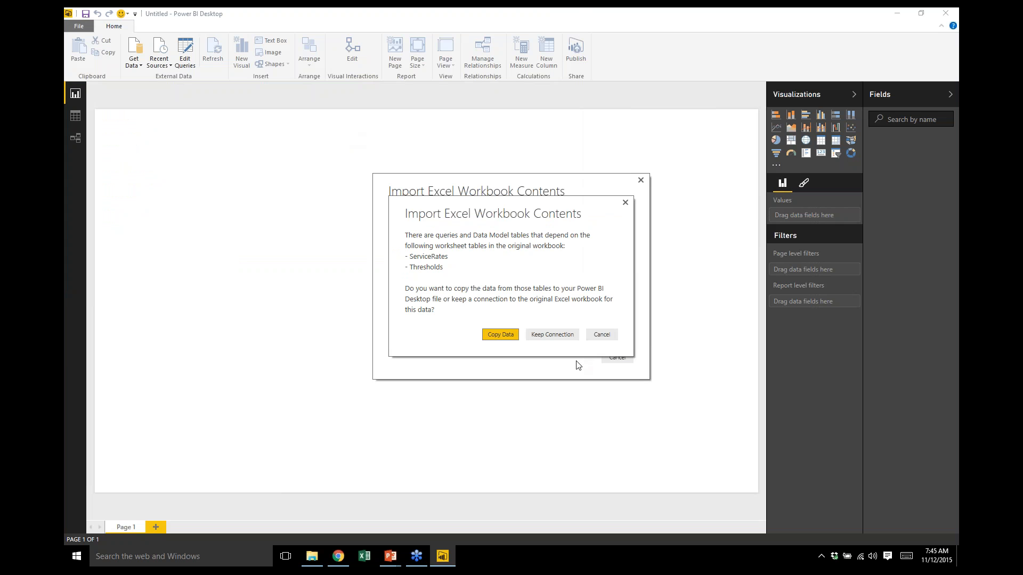
click(505, 336)
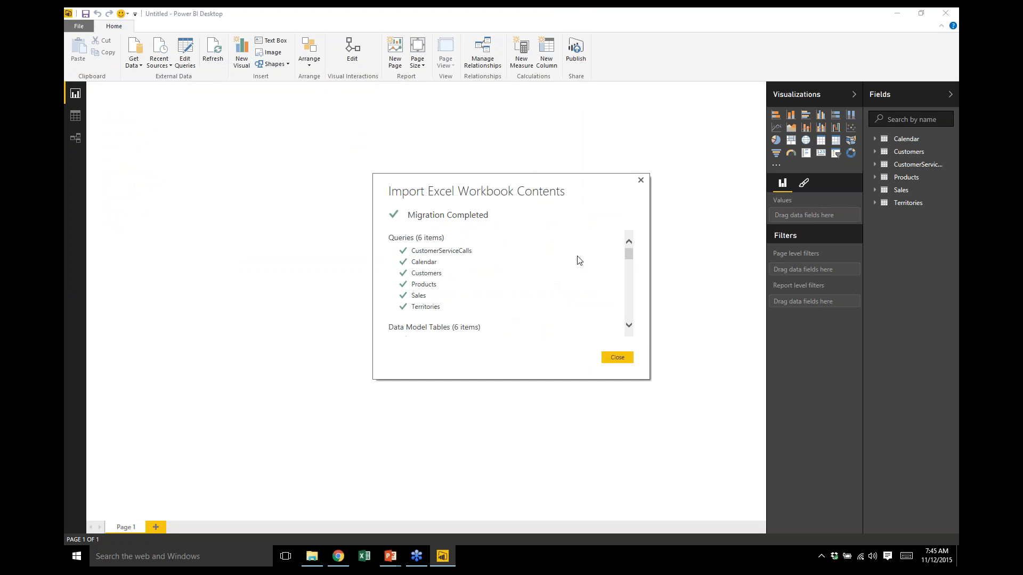
mouse_move(631, 254)
mouse_down()
mouse_move(634, 322)
mouse_move(634, 254)
mouse_up()
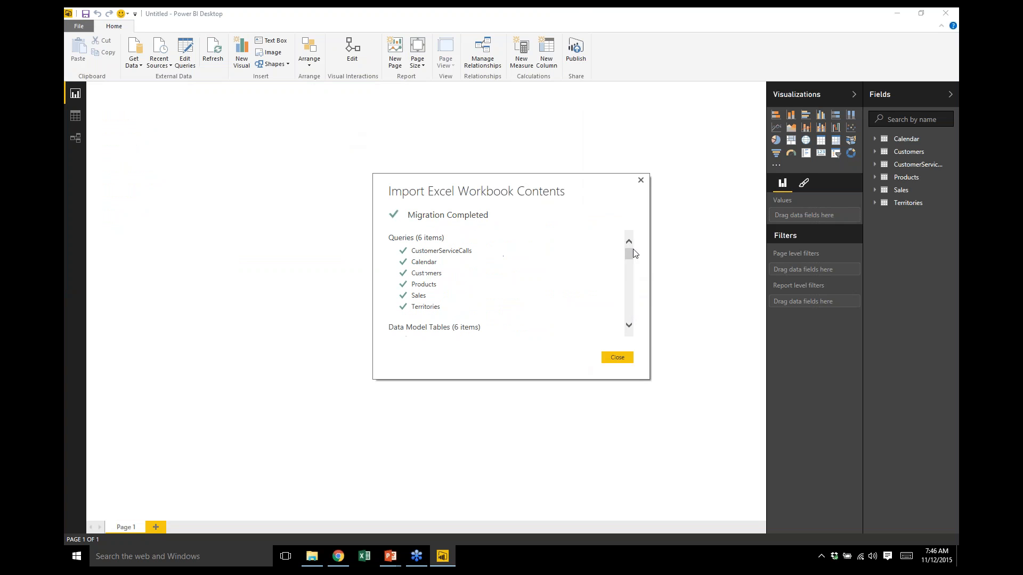
click(626, 358)
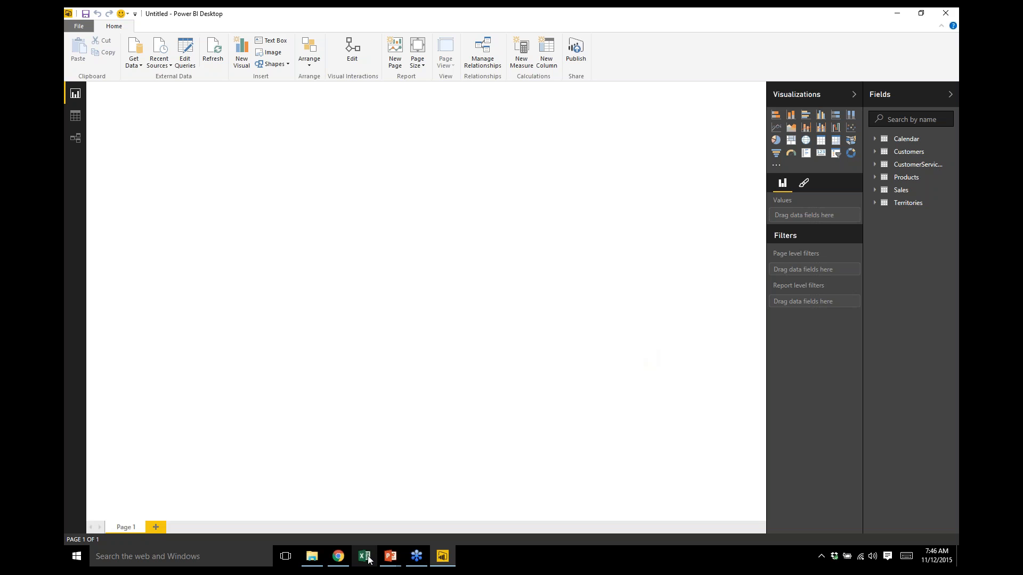
Open 2. Adventure Works.xlsx in Excel and review the purpose notes on the Top Ranked Products report
click(311, 557)
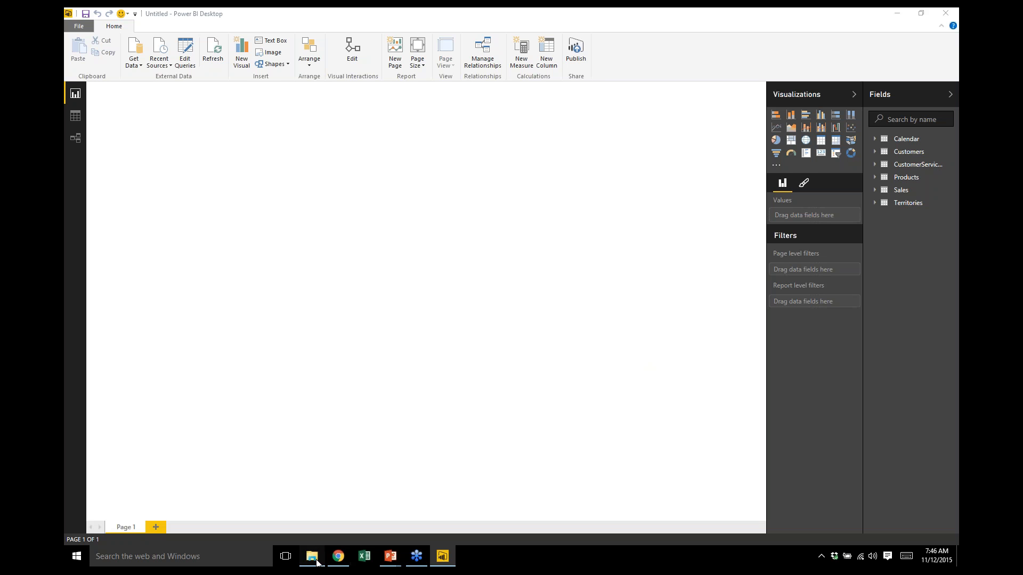
double_click(322, 165)
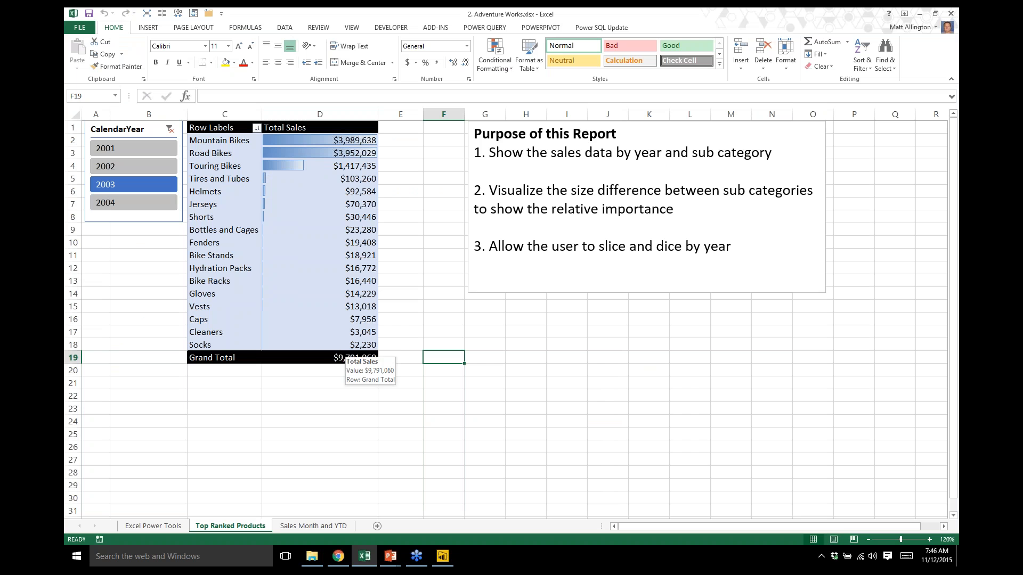
drag(475, 129, 742, 239)
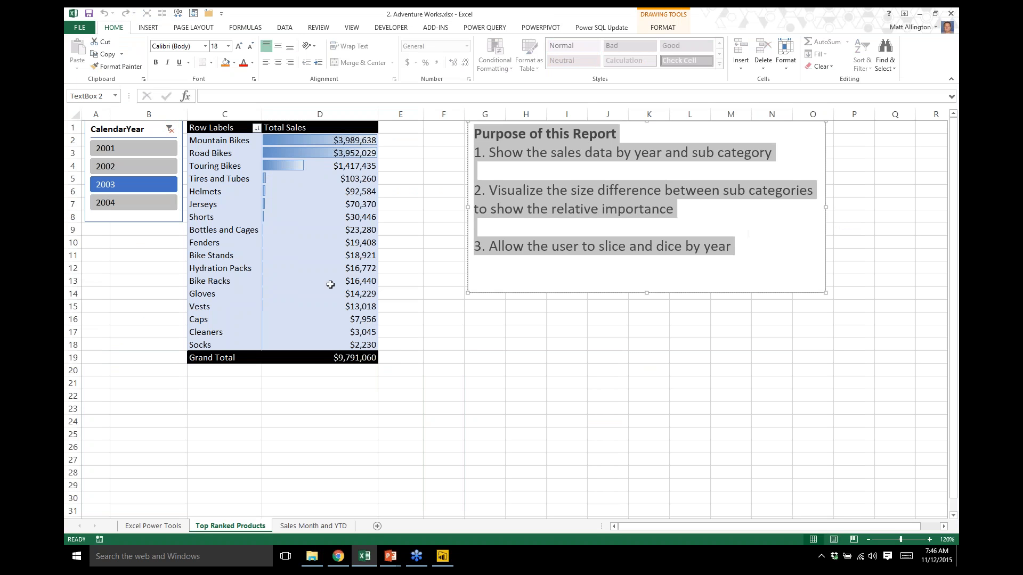
click(493, 318)
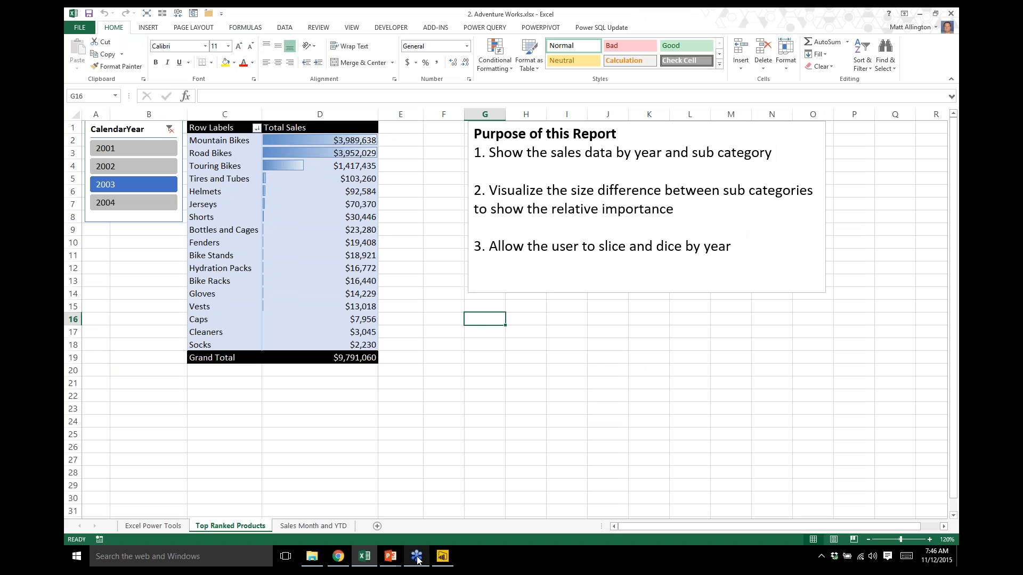
Switch back to Power BI Desktop, show the imported model's relationships, and move Calendar and Customers beside Territories and Sales further down
click(442, 556)
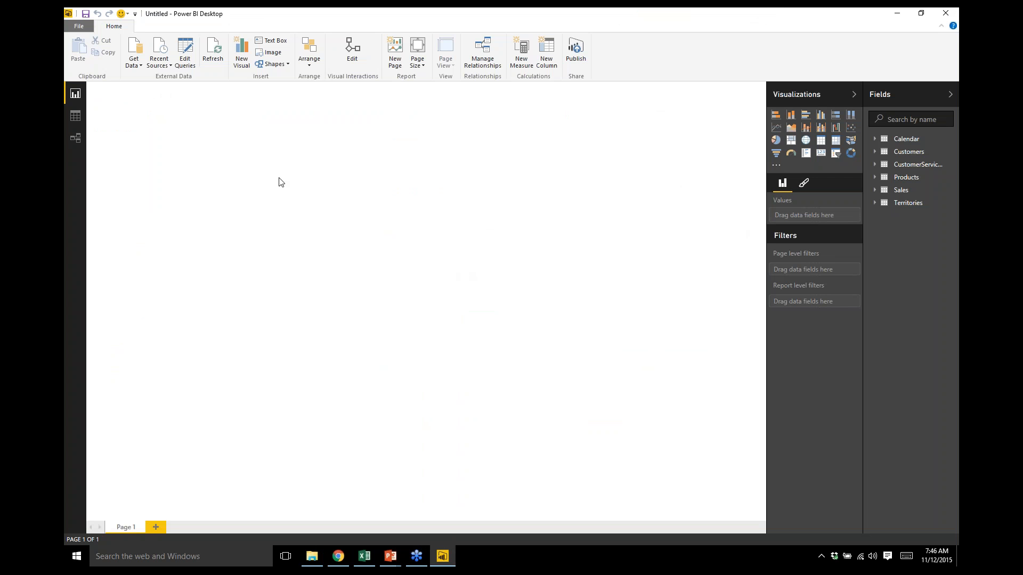
click(76, 140)
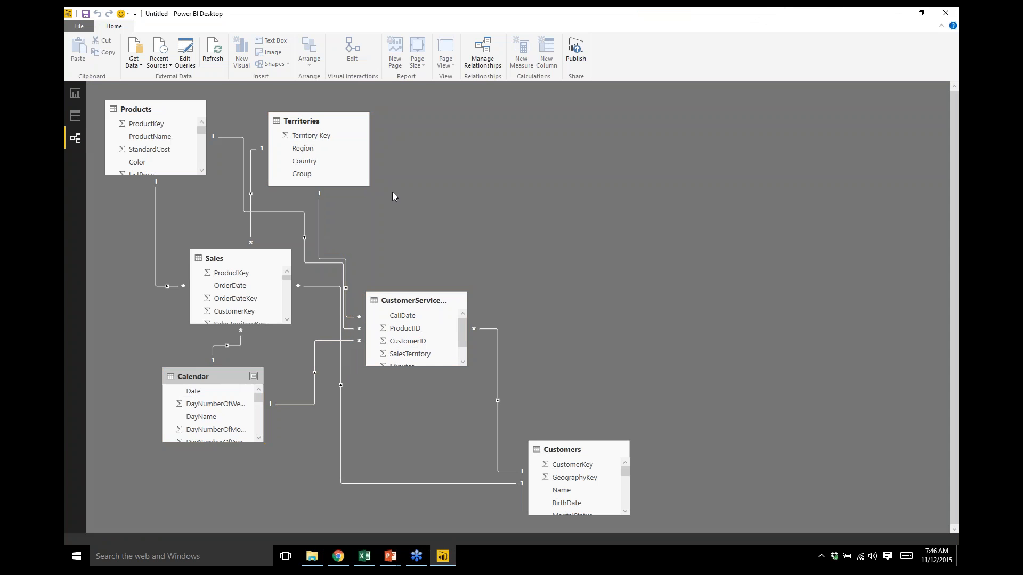
drag(440, 127, 442, 122)
drag(573, 452, 551, 127)
drag(251, 263, 250, 299)
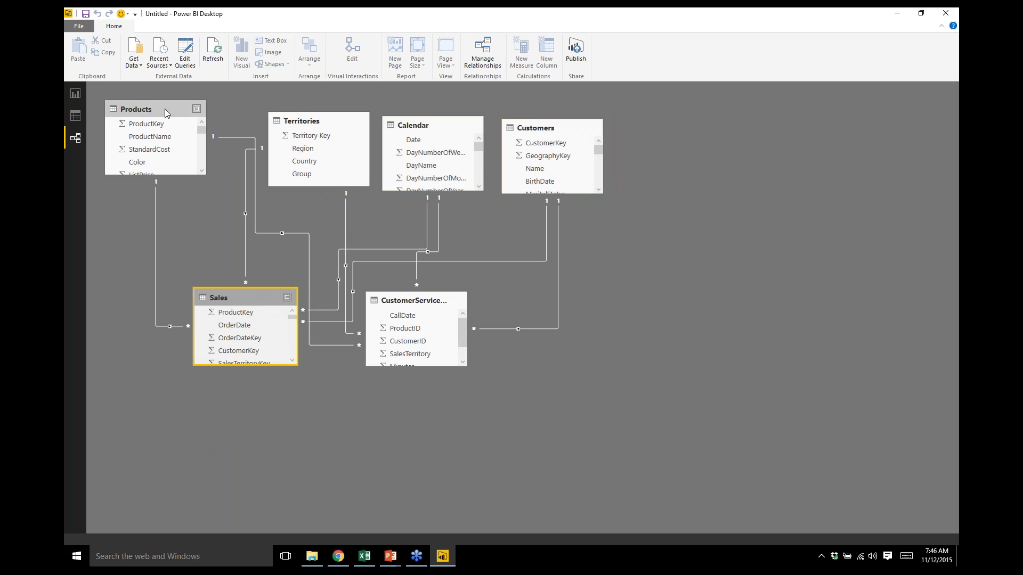
Line up the Products, Territories, Calendar and Customers tables in an even row above the two data tables
drag(172, 113, 181, 122)
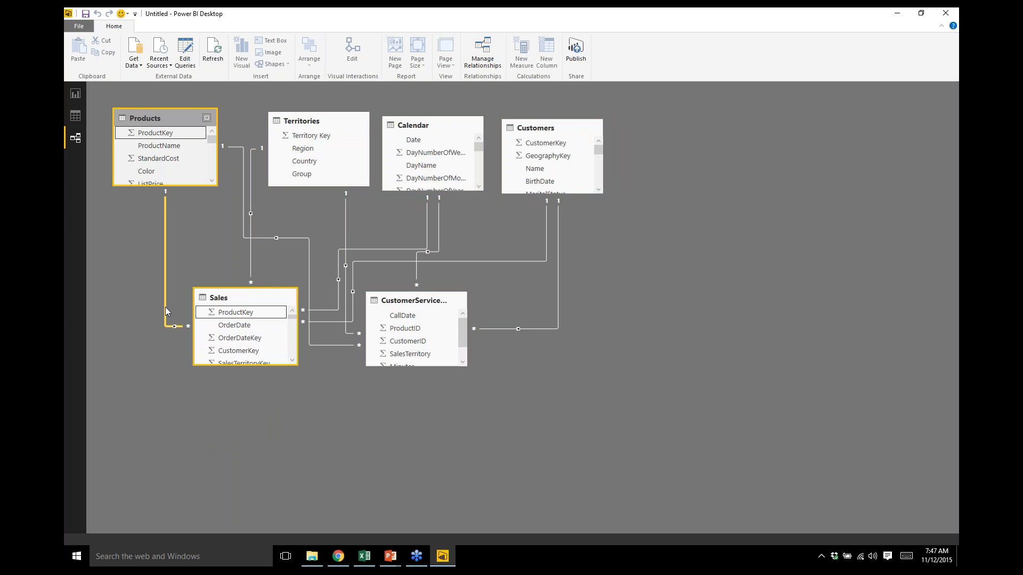
drag(297, 118, 284, 112)
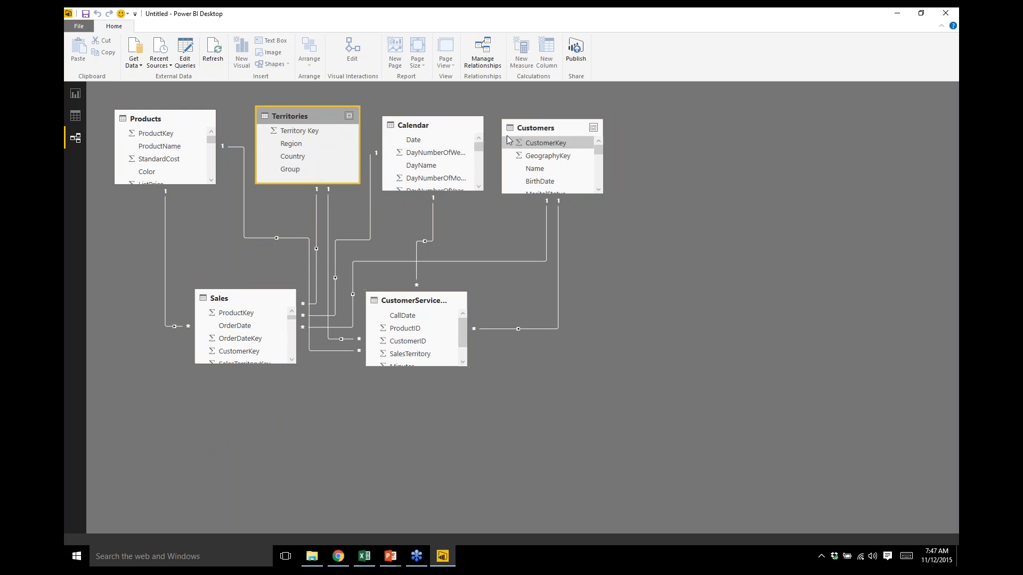
drag(535, 128, 536, 125)
drag(431, 118, 435, 111)
drag(560, 128, 558, 120)
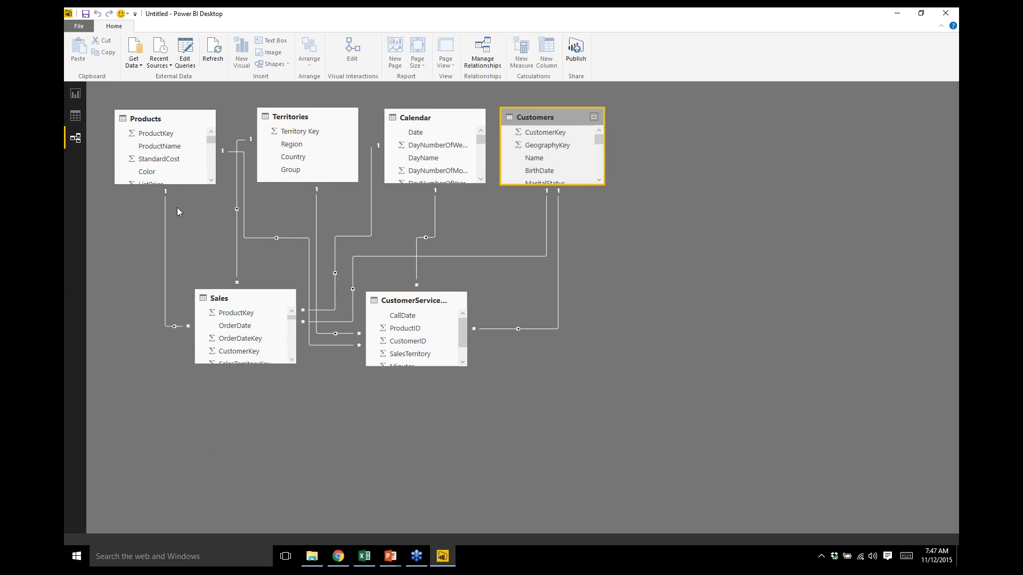
Review the Sales table's imported measures in the data view, examining the formulas of Total Sales YTD, Chg vs same month PY and Total Sales Prior Year
click(71, 119)
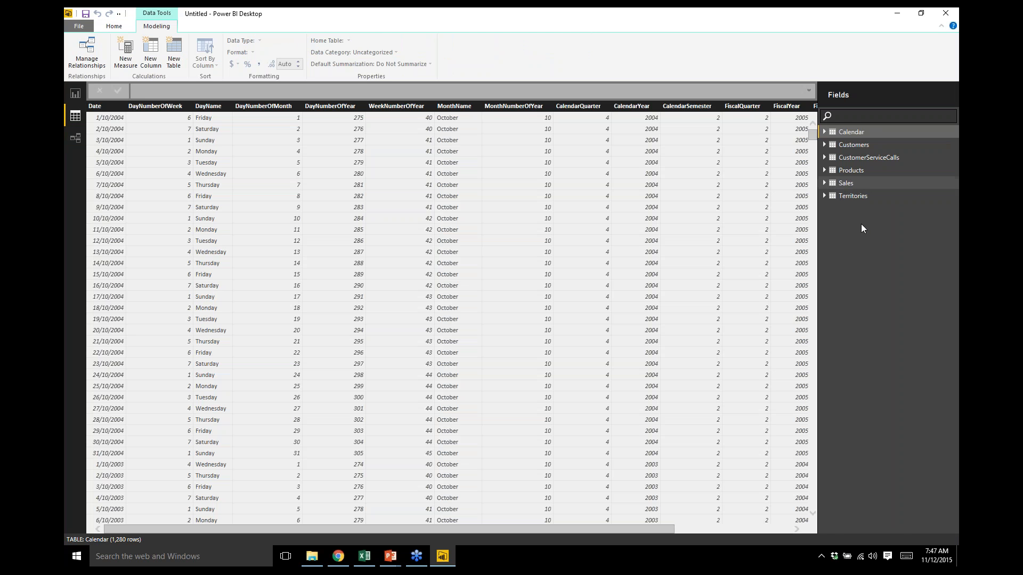
click(821, 183)
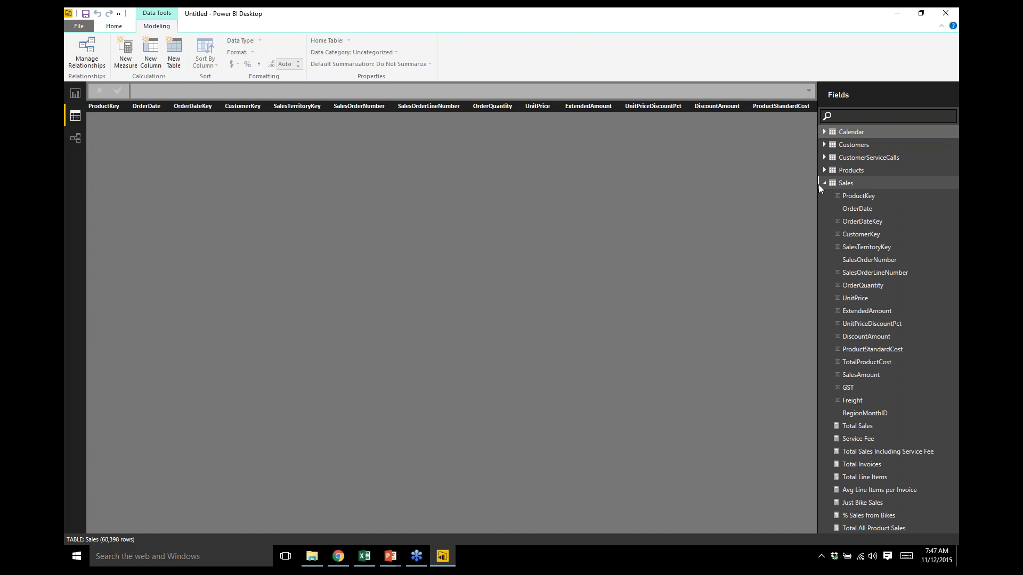
scroll(911, 400, down, 5)
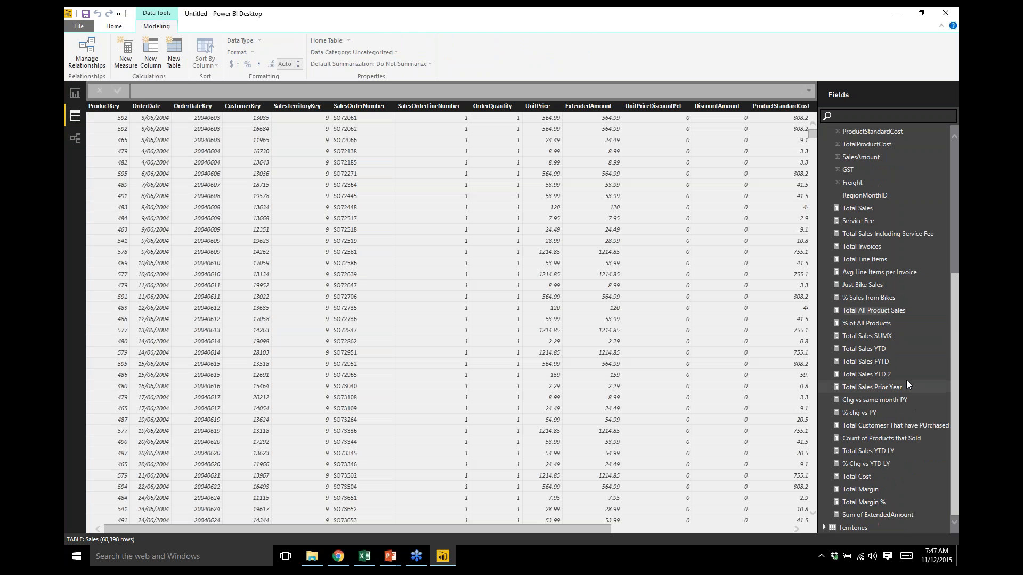
click(886, 348)
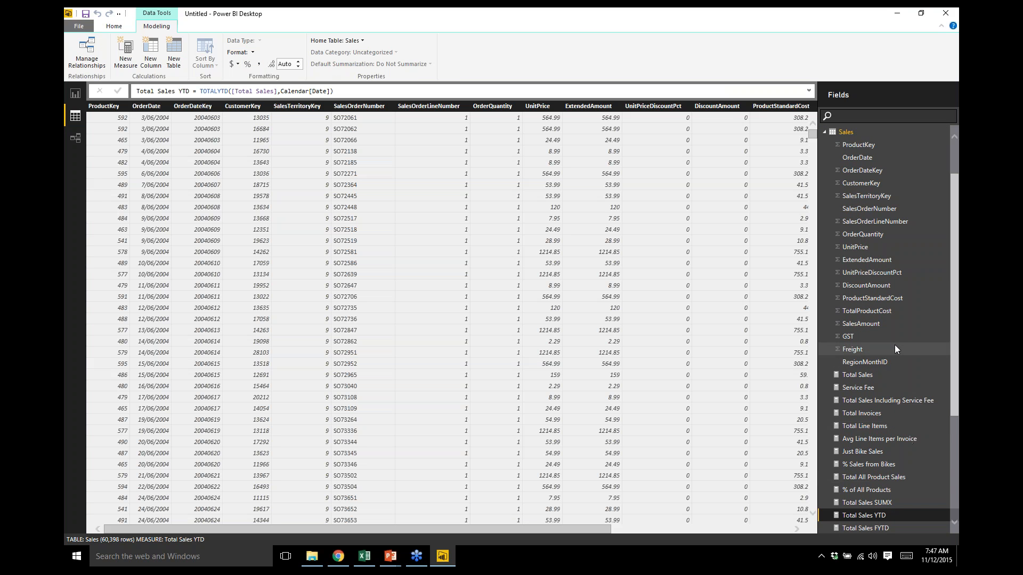
scroll(905, 455, down, 2)
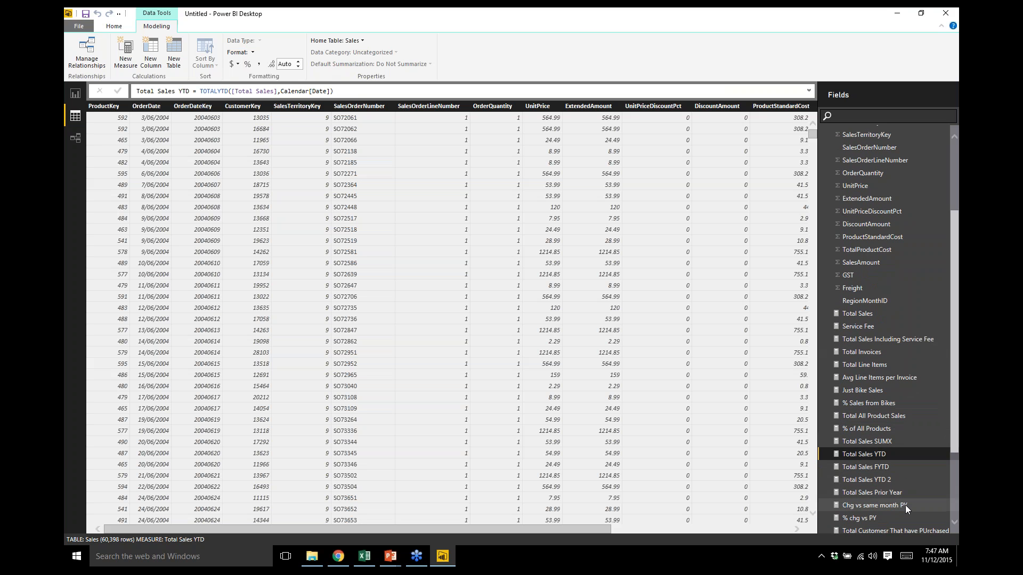
click(906, 505)
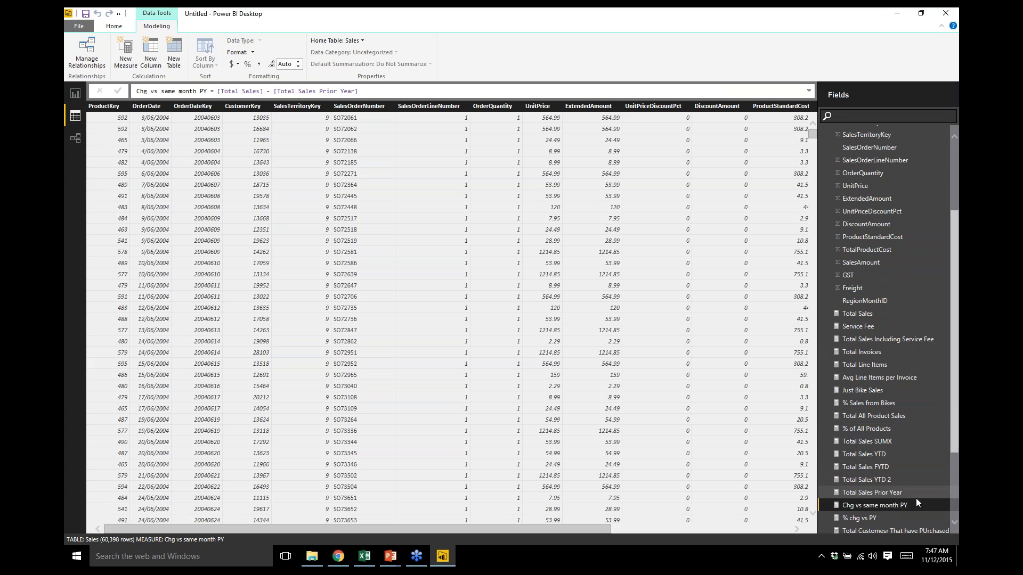
click(901, 494)
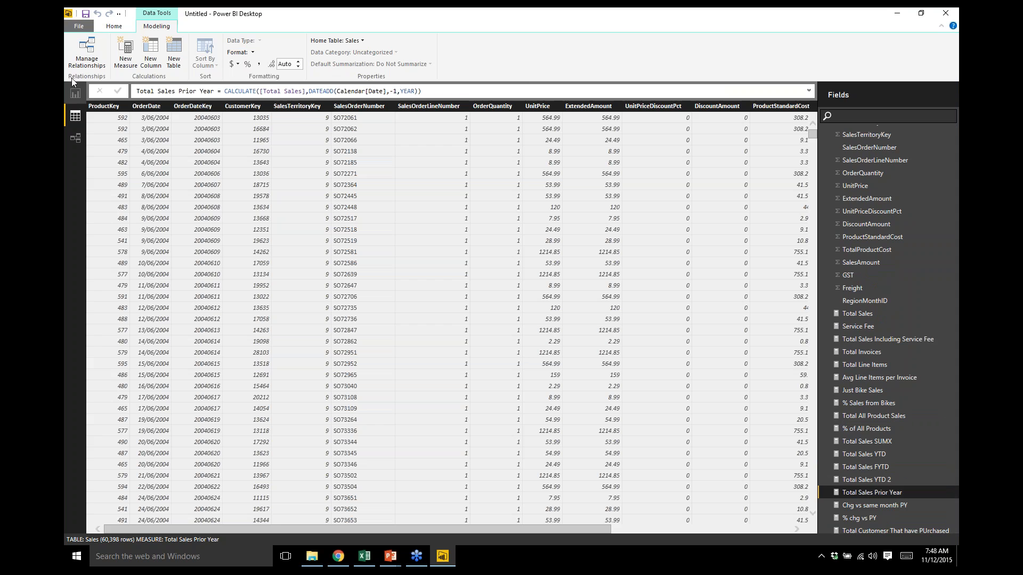
Build a matrix on the blank report page with the Products SubCategory as rows and the Sales measure Total Sales as values
click(75, 95)
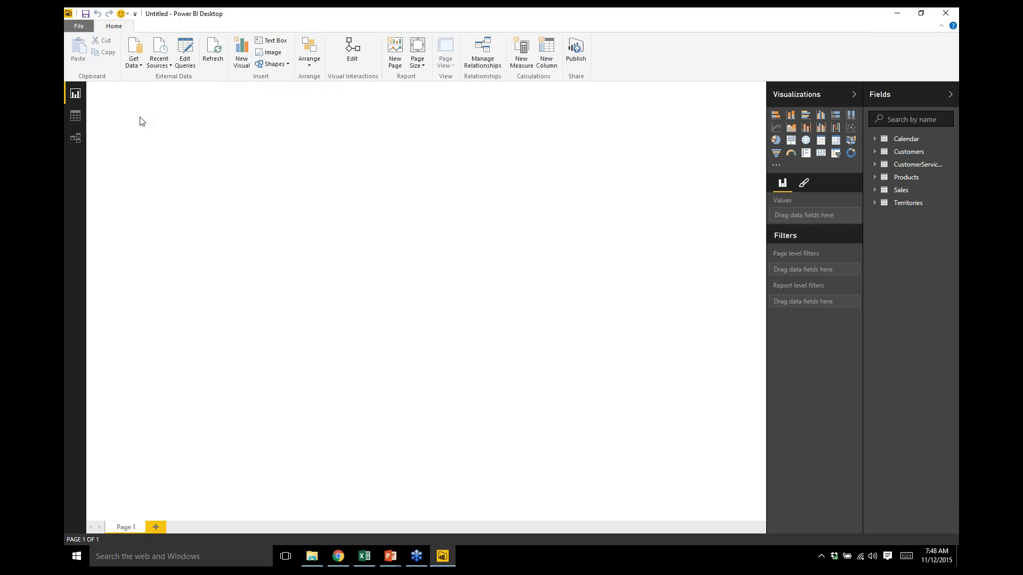
click(837, 141)
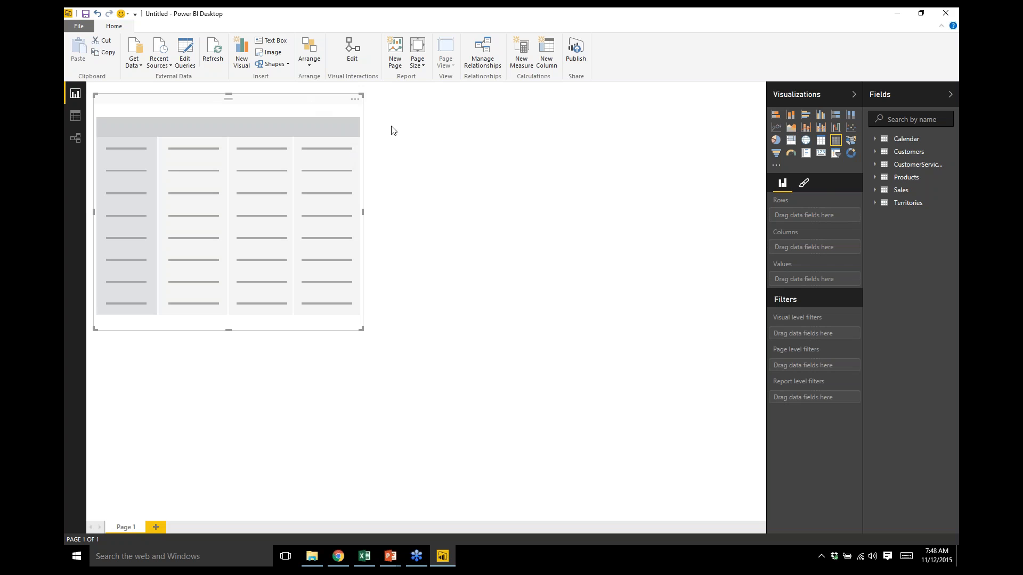
click(875, 177)
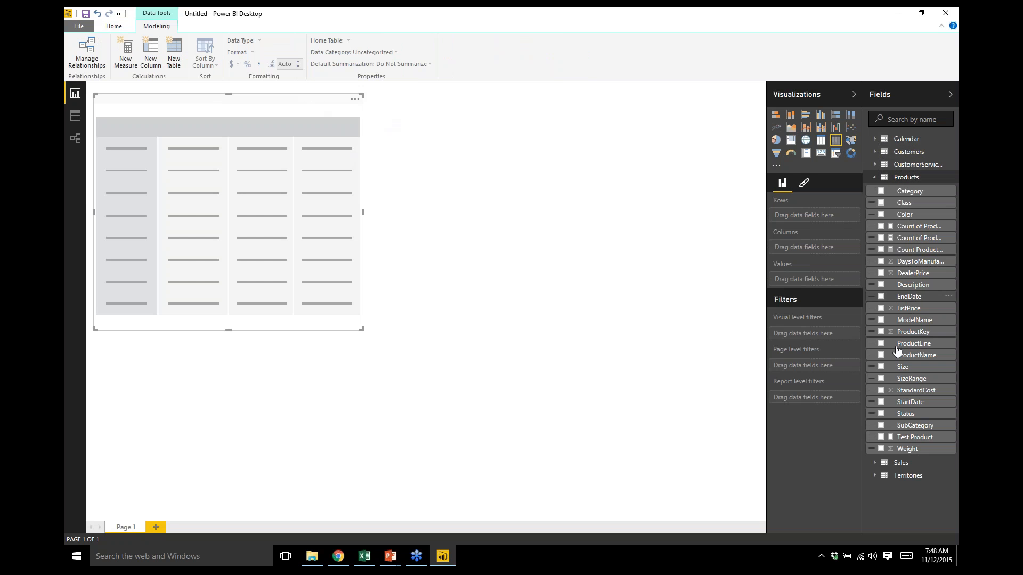
click(881, 426)
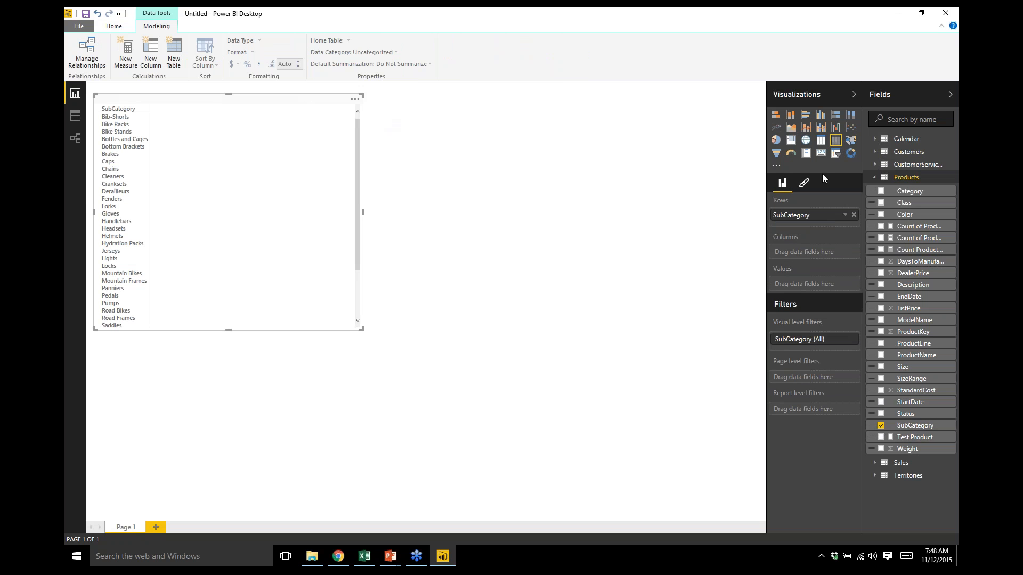
click(874, 179)
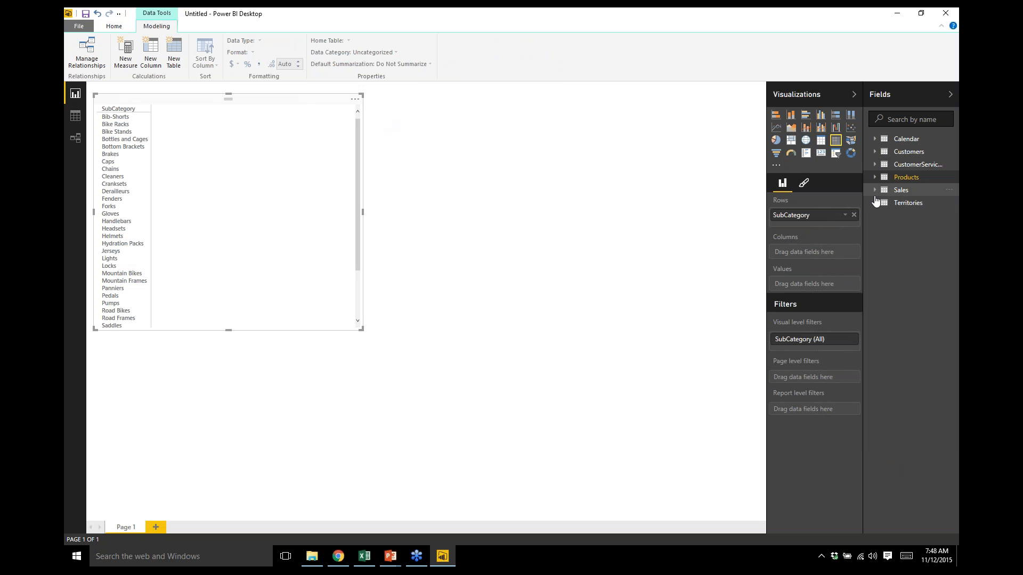
click(875, 190)
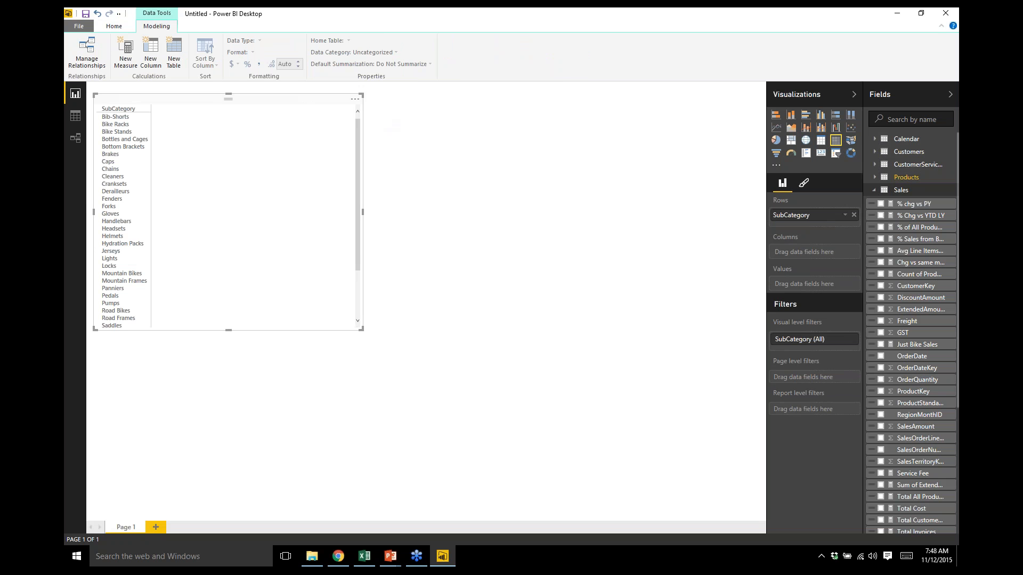
scroll(889, 509, down, 5)
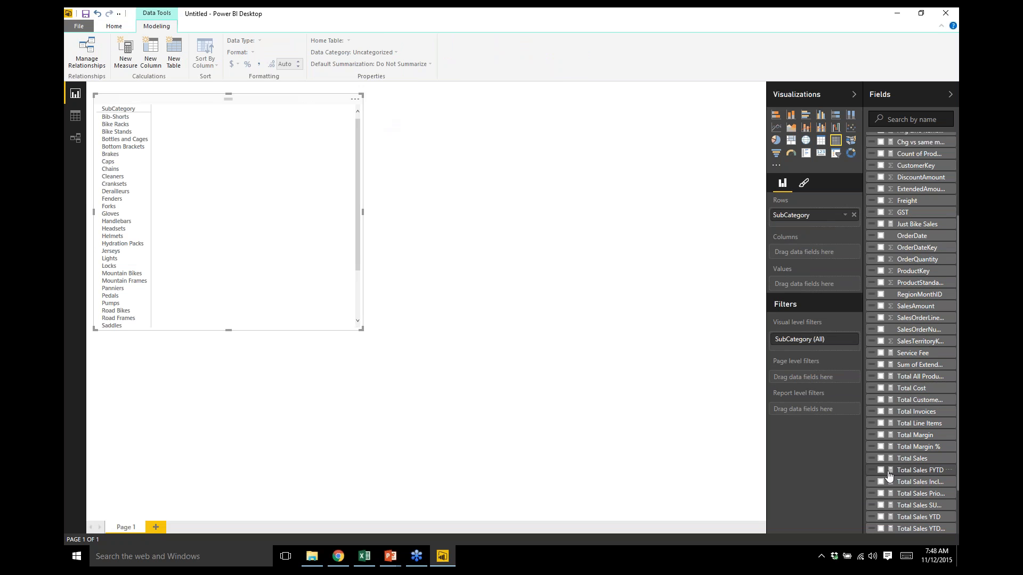
click(881, 460)
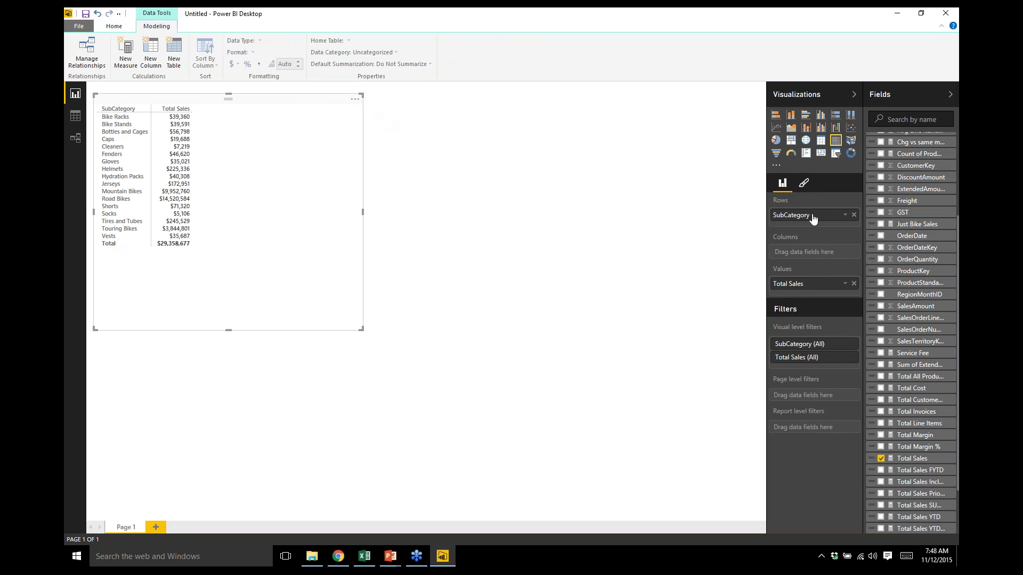
Set the matrix's text size to 21 pt and enlarge the visual downwards and sideways to fit all its rows
click(804, 184)
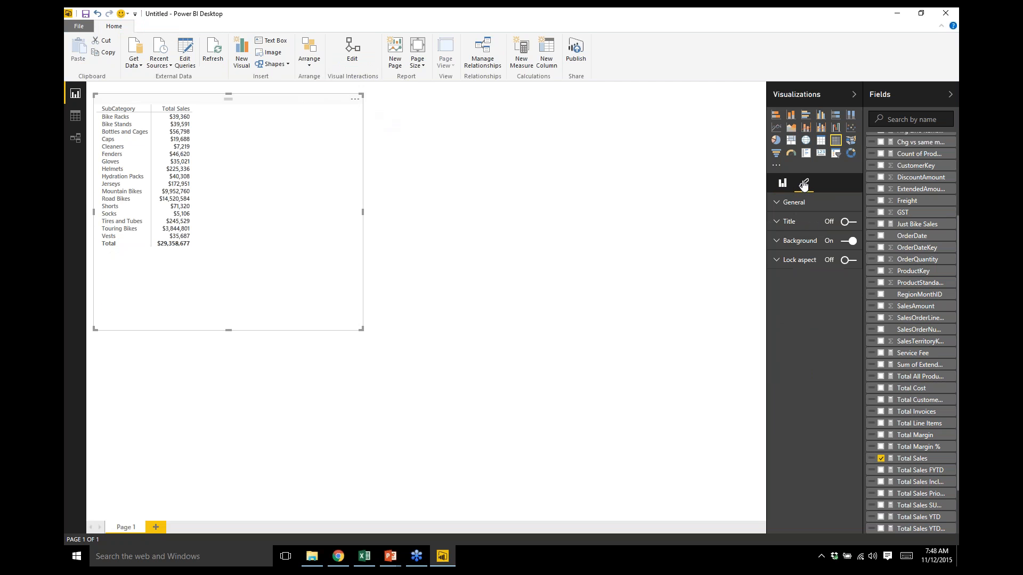
click(780, 203)
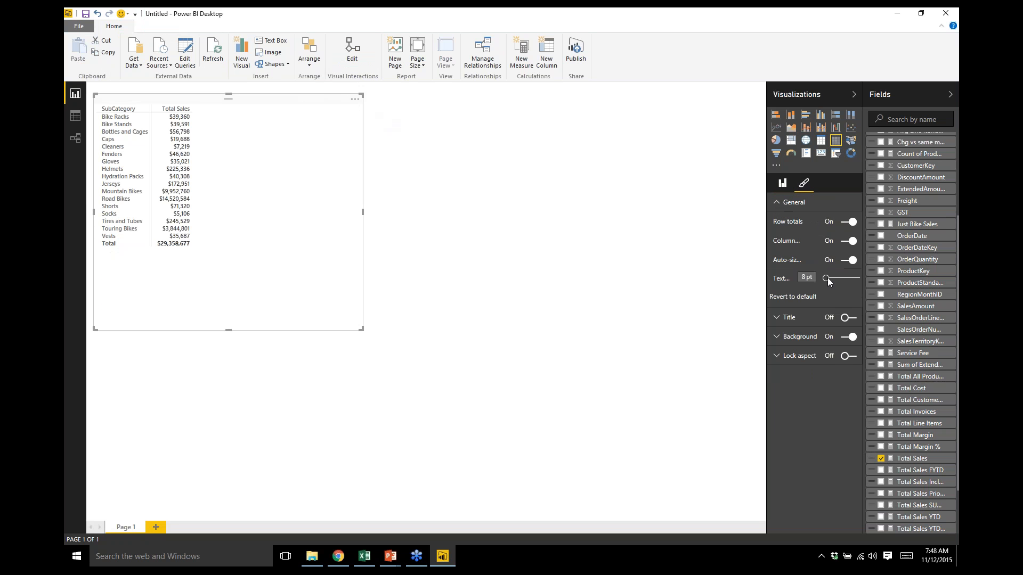
drag(830, 278, 838, 278)
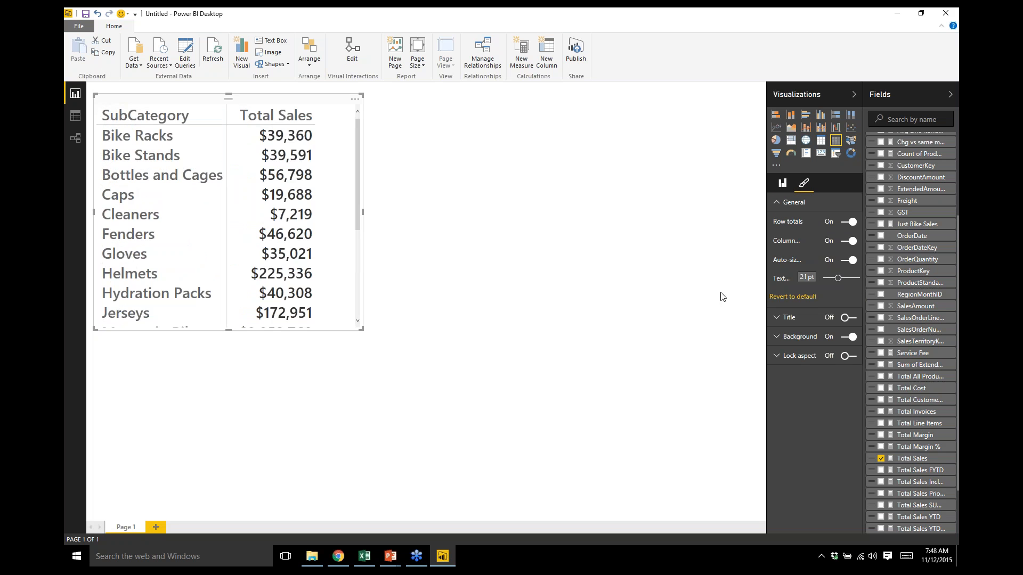
drag(229, 331, 224, 504)
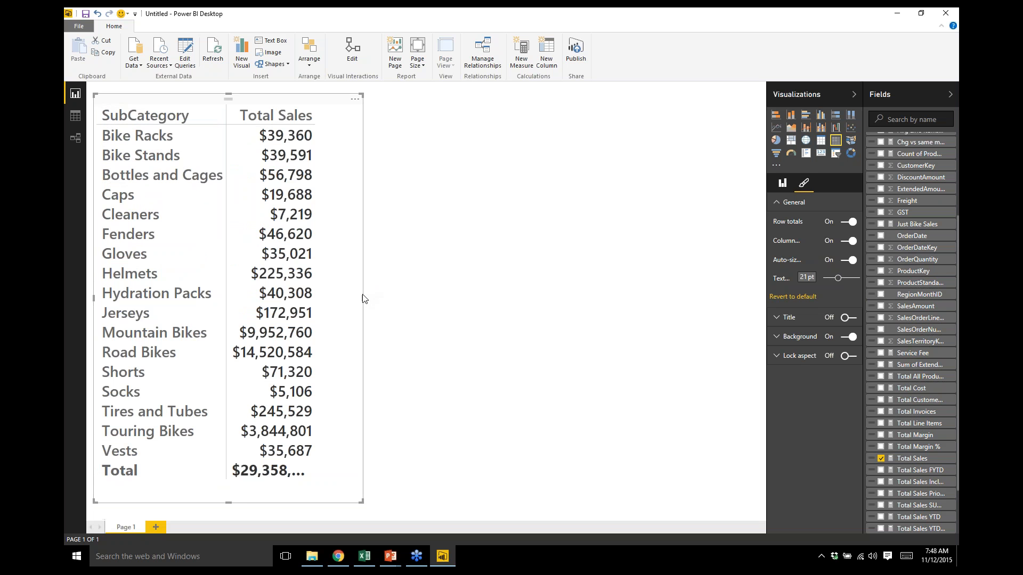
drag(363, 298, 421, 300)
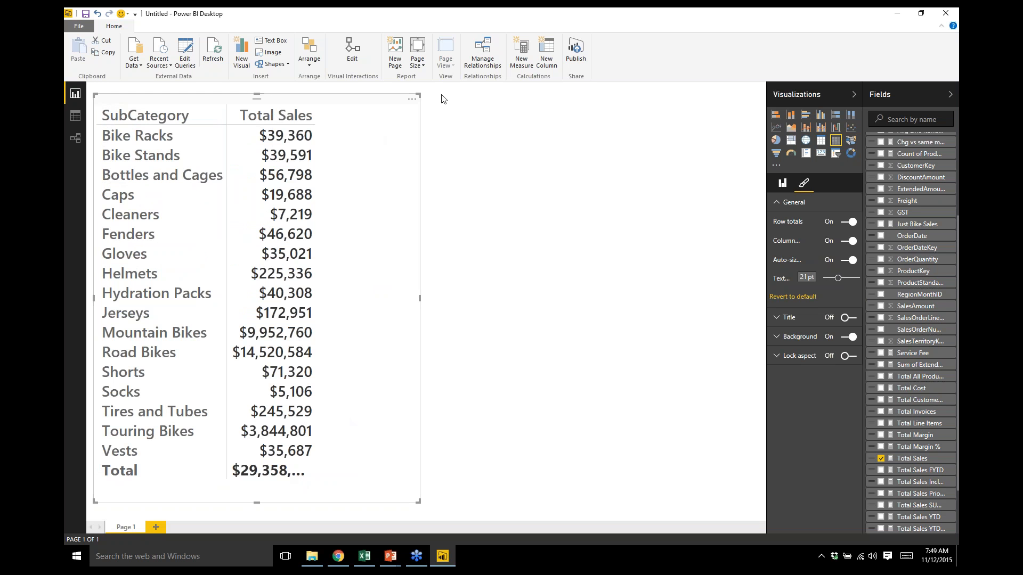
Convert the matrix to a stacked bar chart and sort it by Total Sales in descending order
click(412, 100)
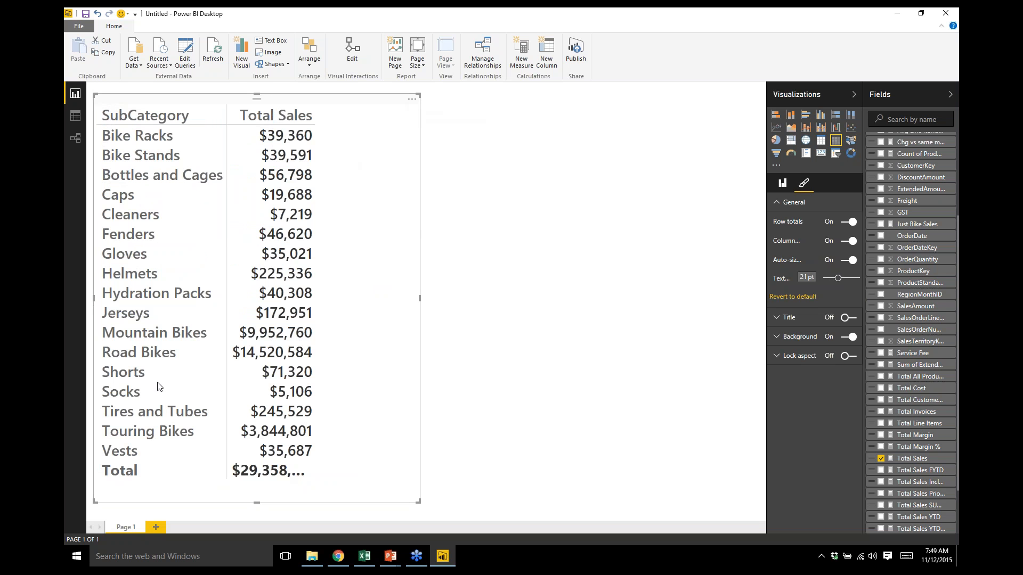
click(776, 121)
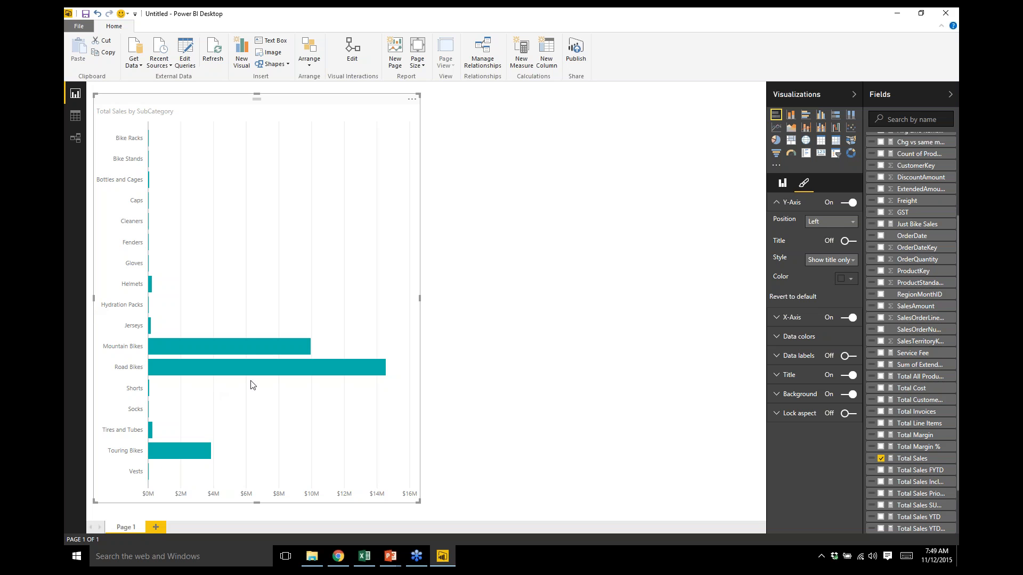
click(412, 100)
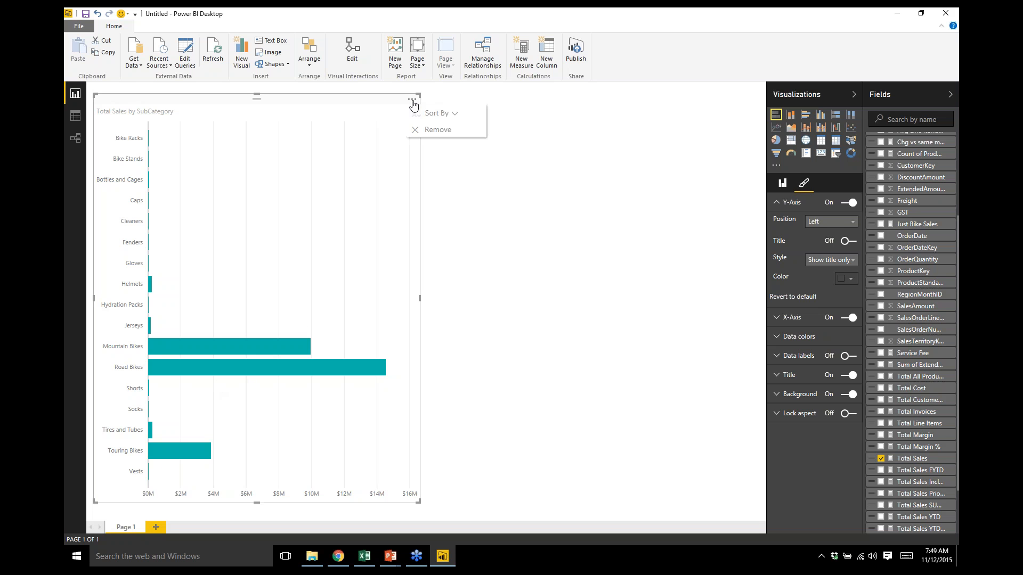
click(458, 118)
click(429, 136)
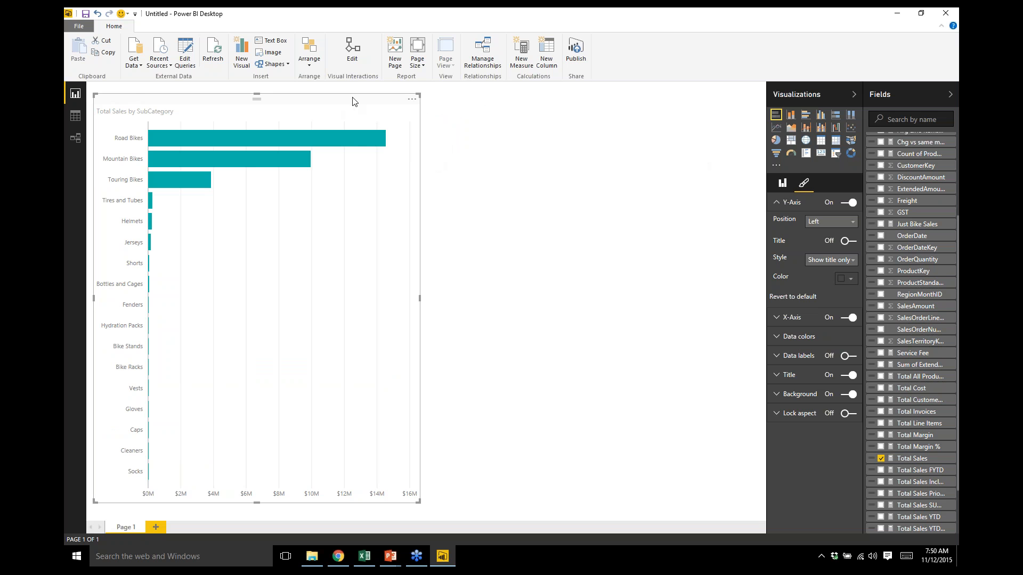
Duplicate the bar chart beside the original, widen the copy to the page edge and convert it to a treemap
key(ctrl+c)
key(ctrl+v)
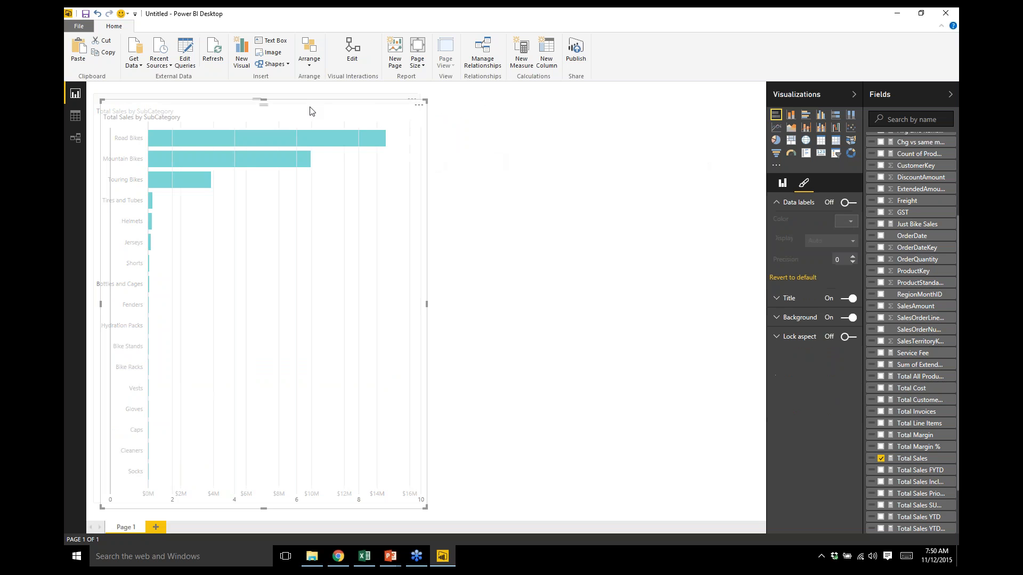
drag(331, 110, 631, 105)
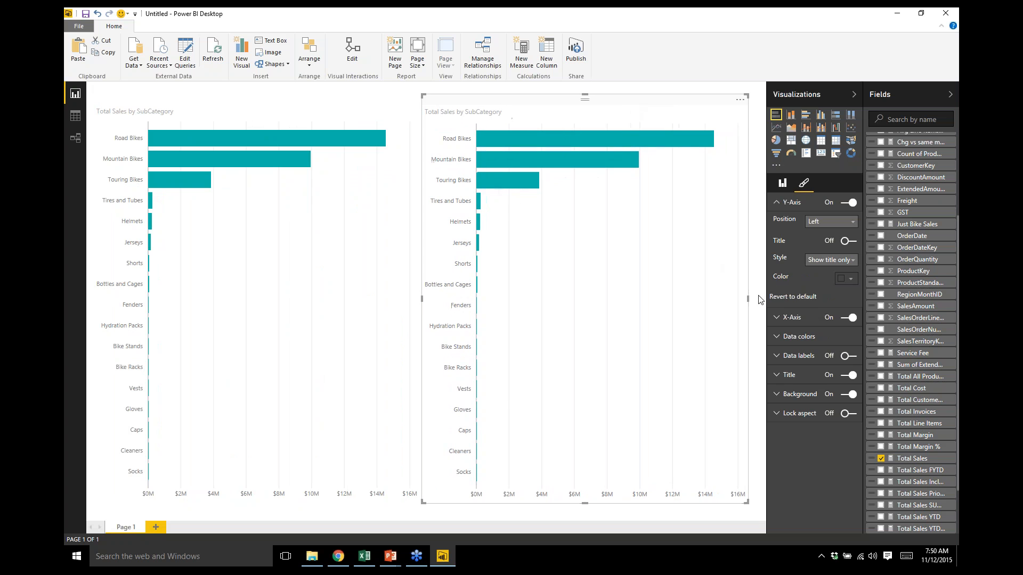
drag(748, 299, 765, 299)
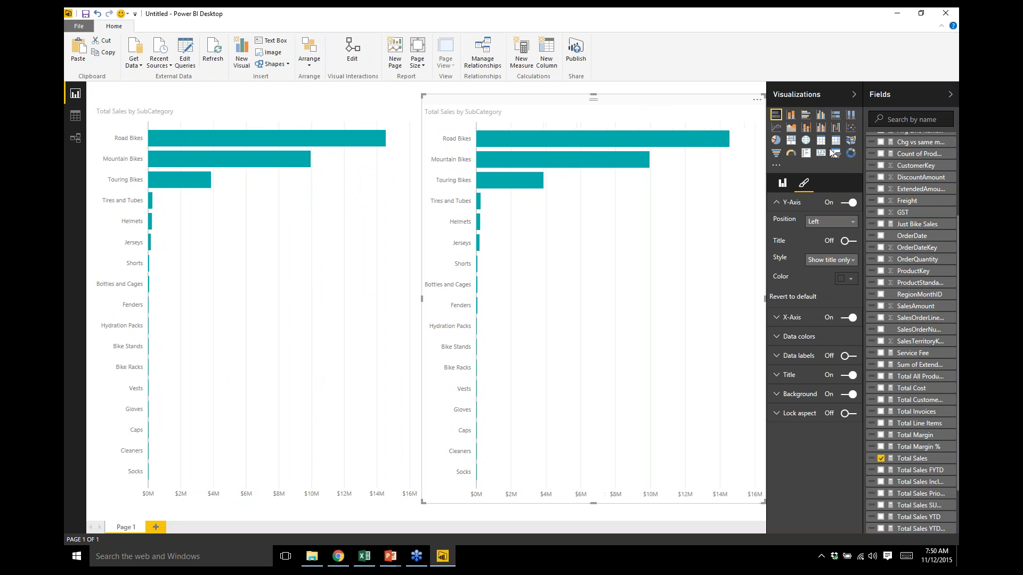
click(791, 141)
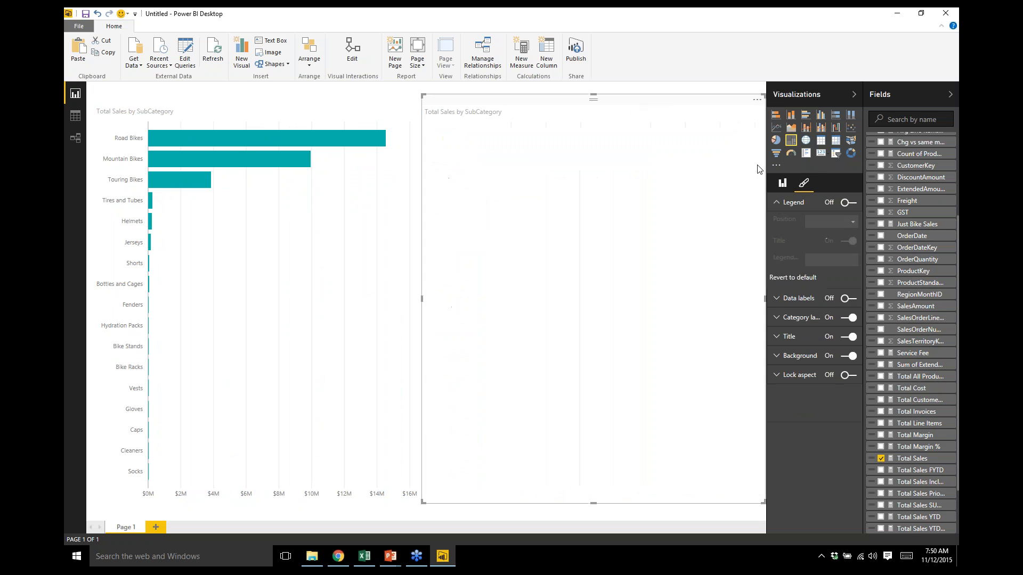
mouse_move(691, 210)
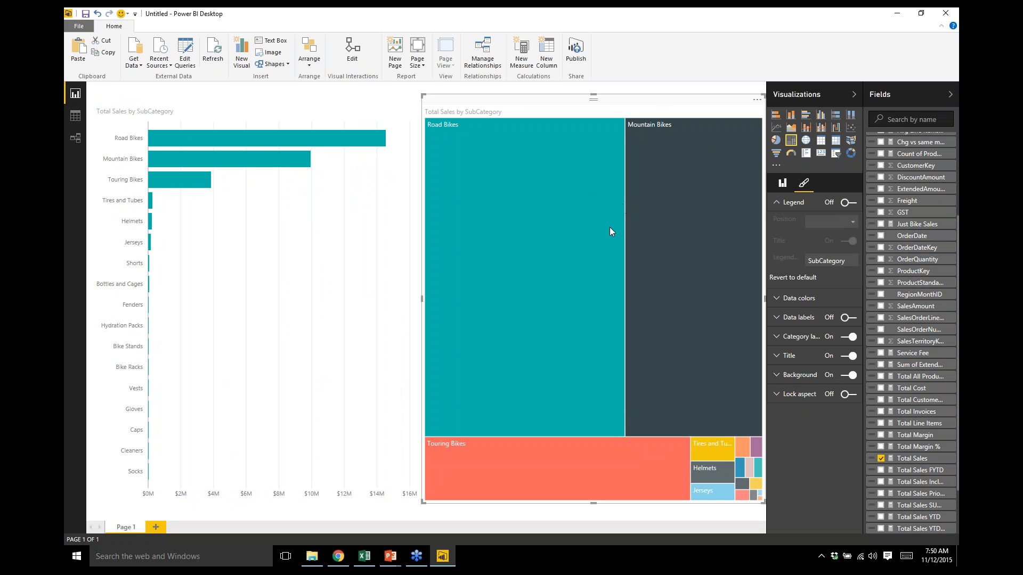
Convert the original bar chart to a slicer and remove its SubCategory field
click(318, 103)
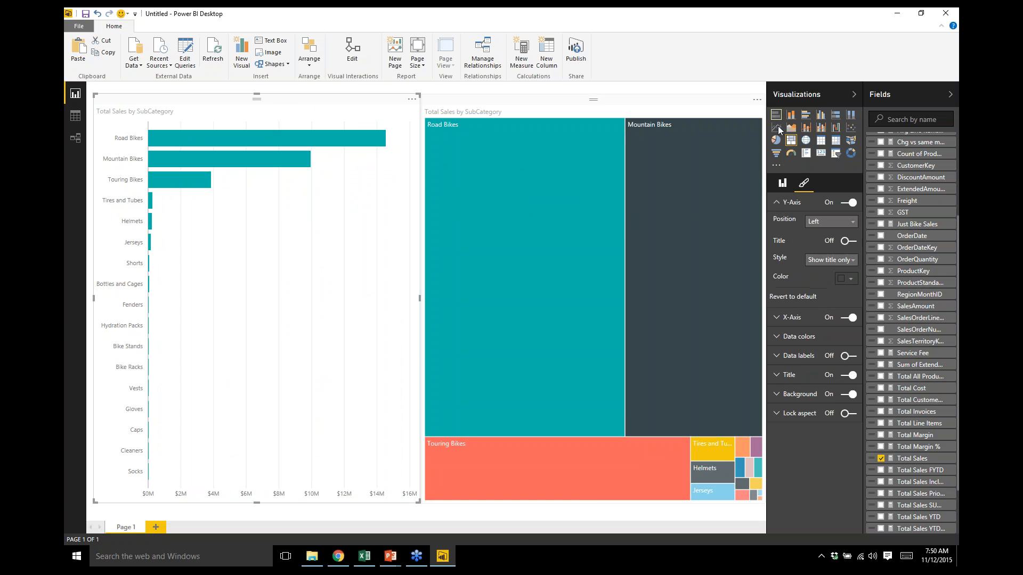
click(836, 153)
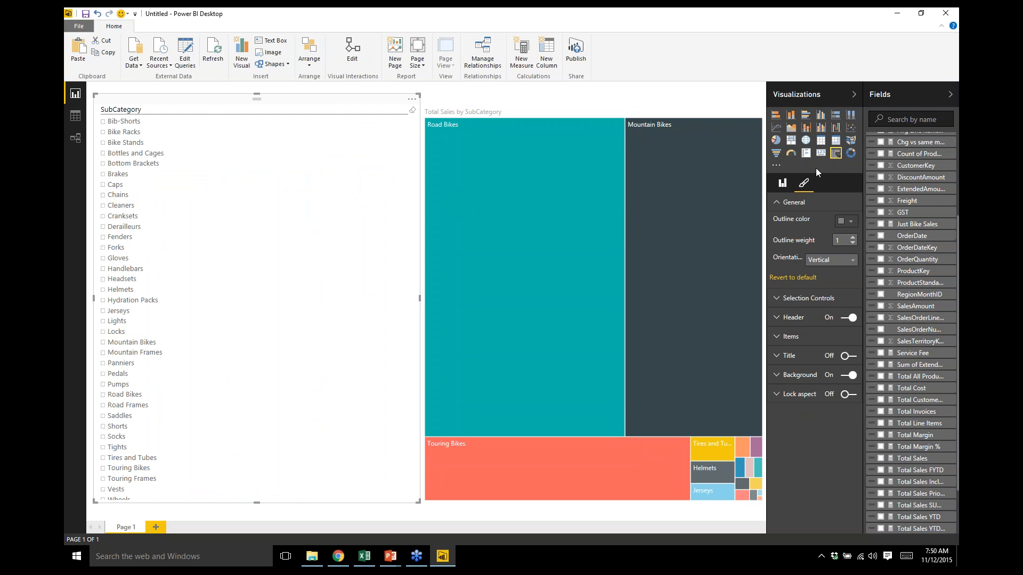
click(782, 184)
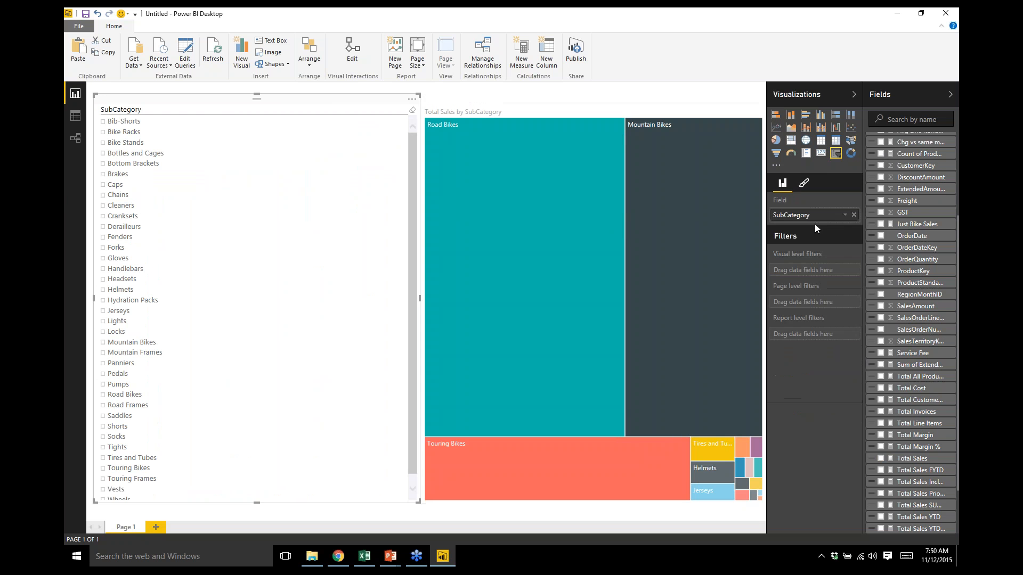
click(854, 215)
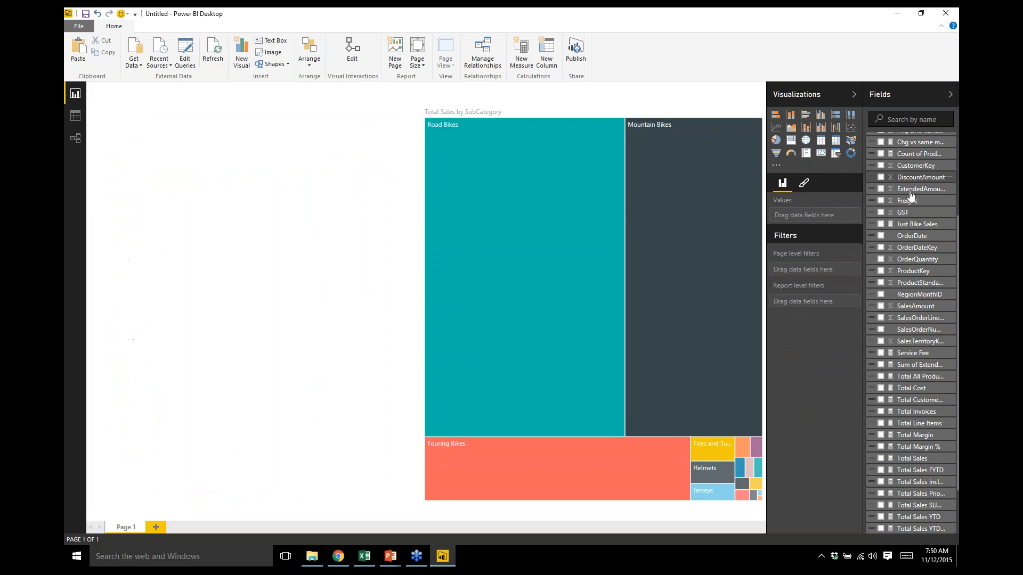
Add a CalendarYear slicer from the Calendar table in the empty space beside the treemap
click(875, 140)
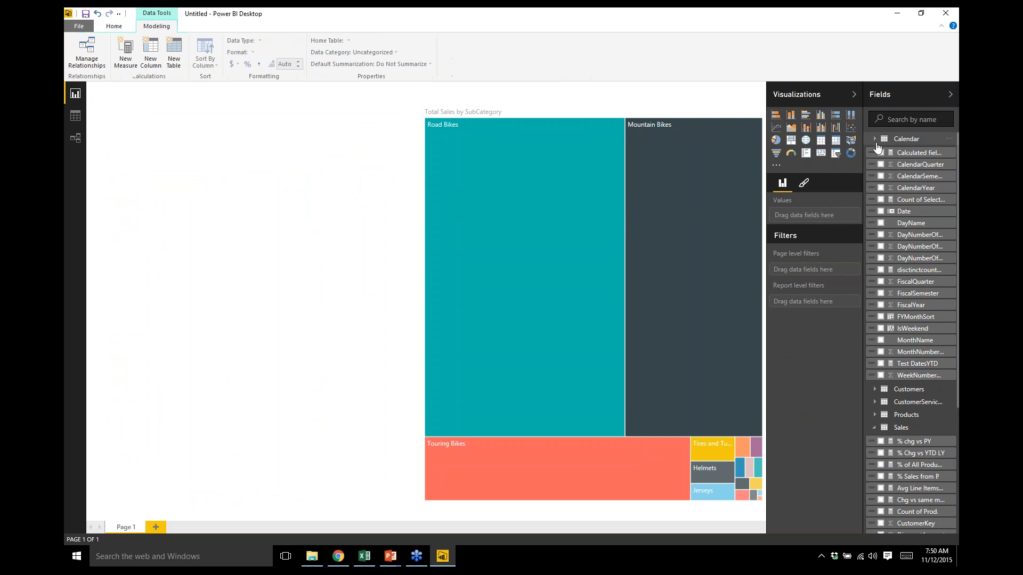
click(881, 188)
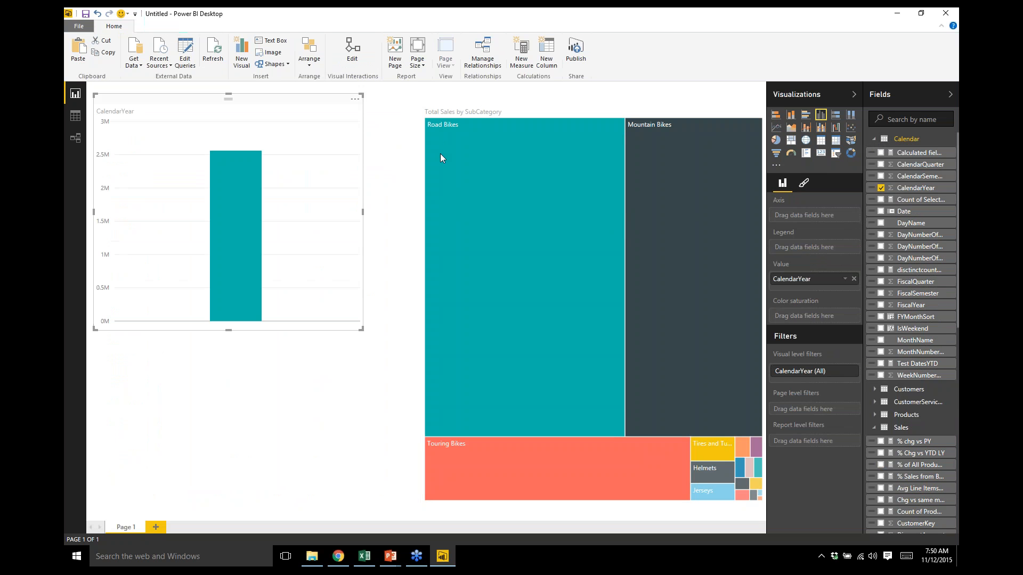
click(836, 153)
Filter the treemap by 2001, 2002, 2003 and 2004 in turn with the CalendarYear slicer
click(114, 121)
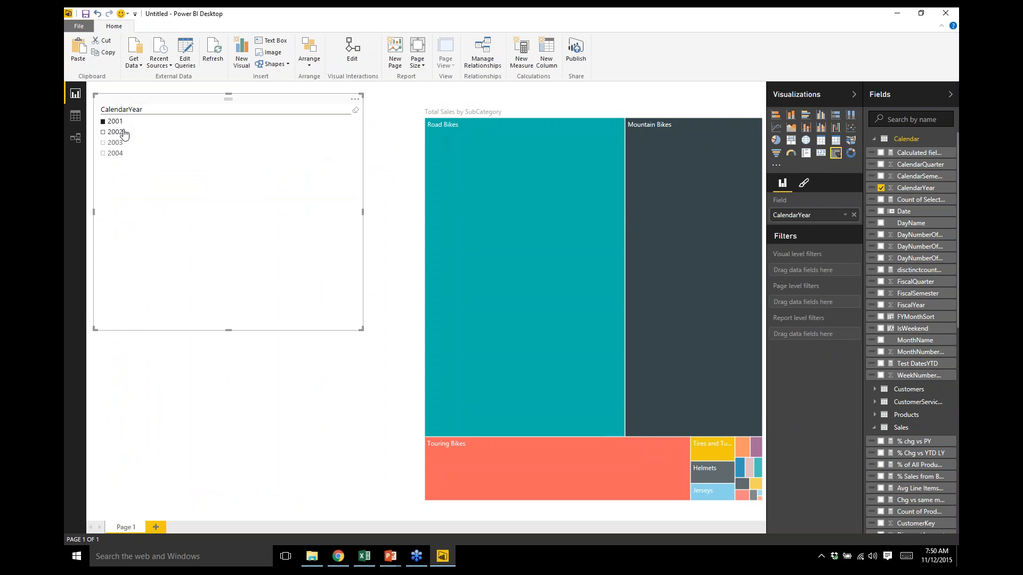
click(115, 132)
click(115, 143)
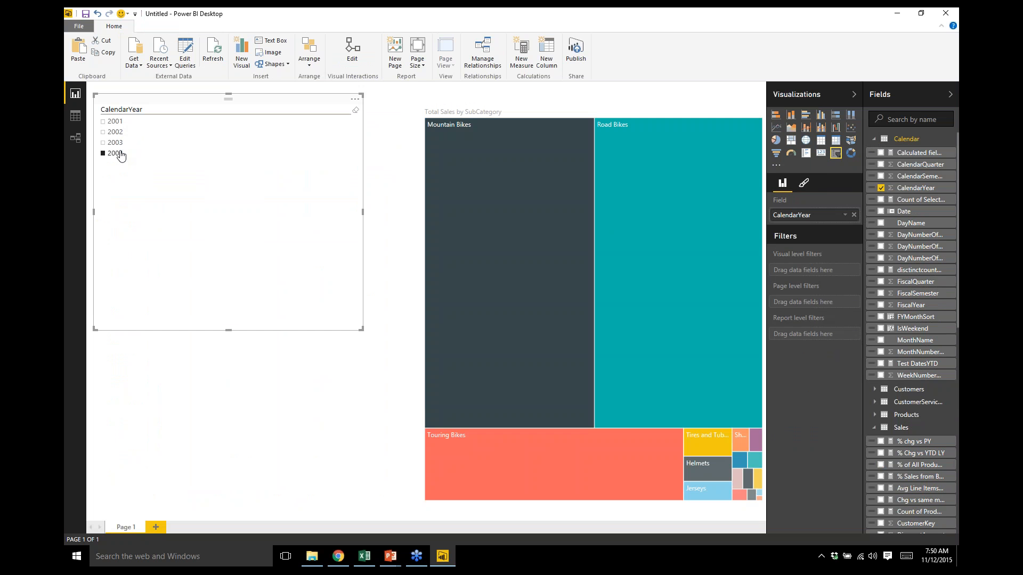
click(116, 154)
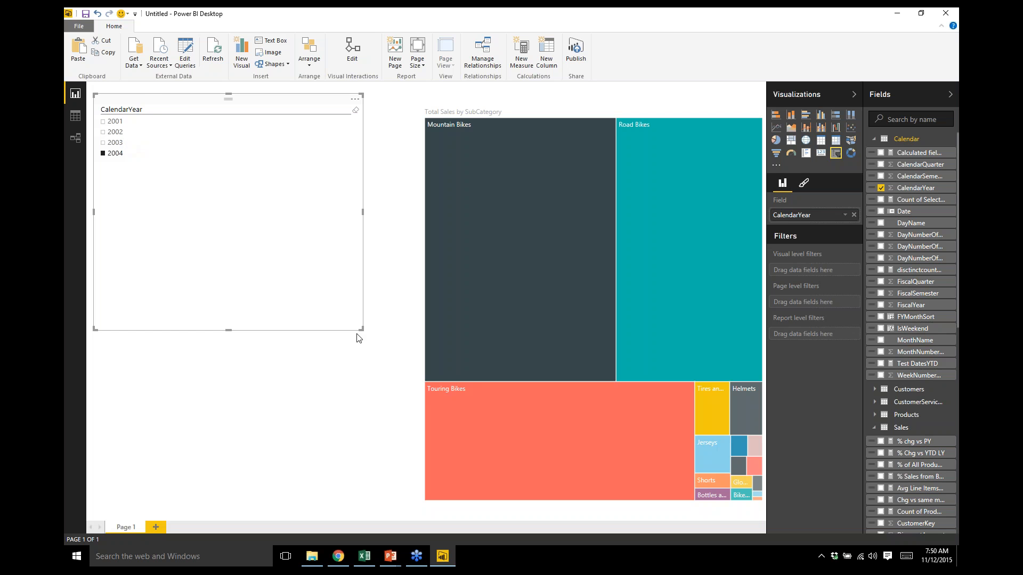
Widen the slicer towards the treemap and convert it to a stacked column chart of Total Sales by CalendarYear
drag(364, 329, 411, 333)
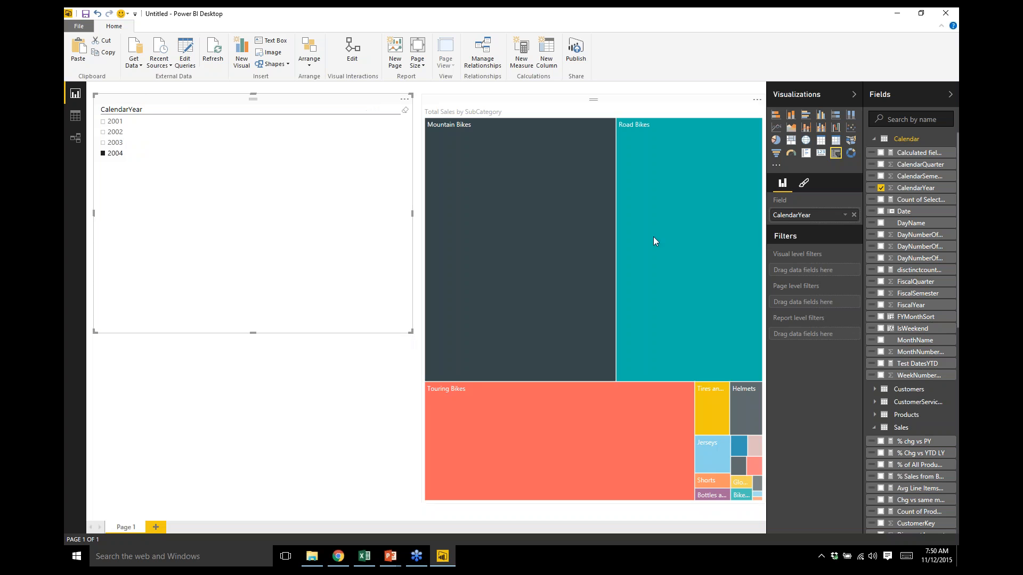
click(792, 120)
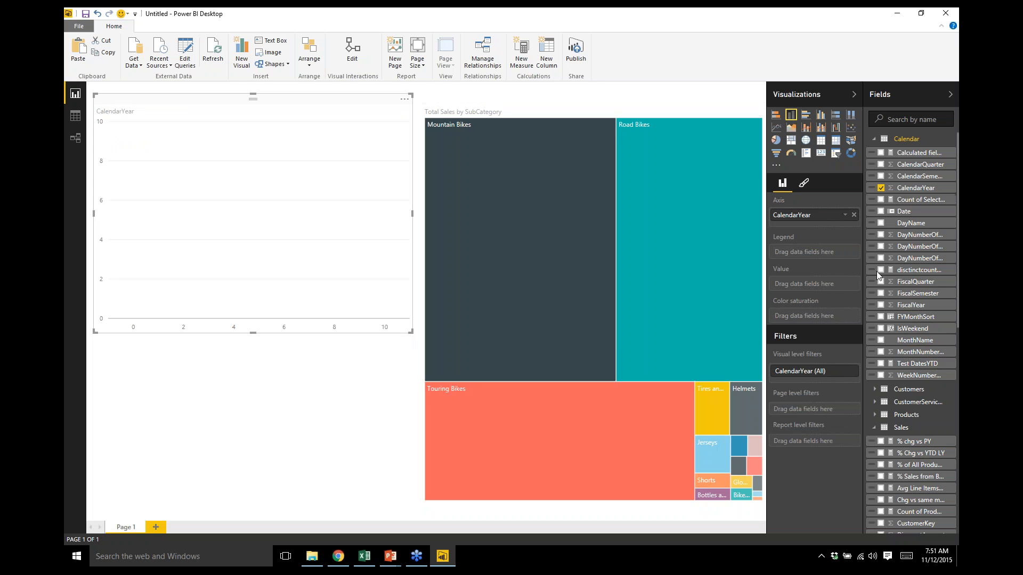
scroll(915, 363, down, 8)
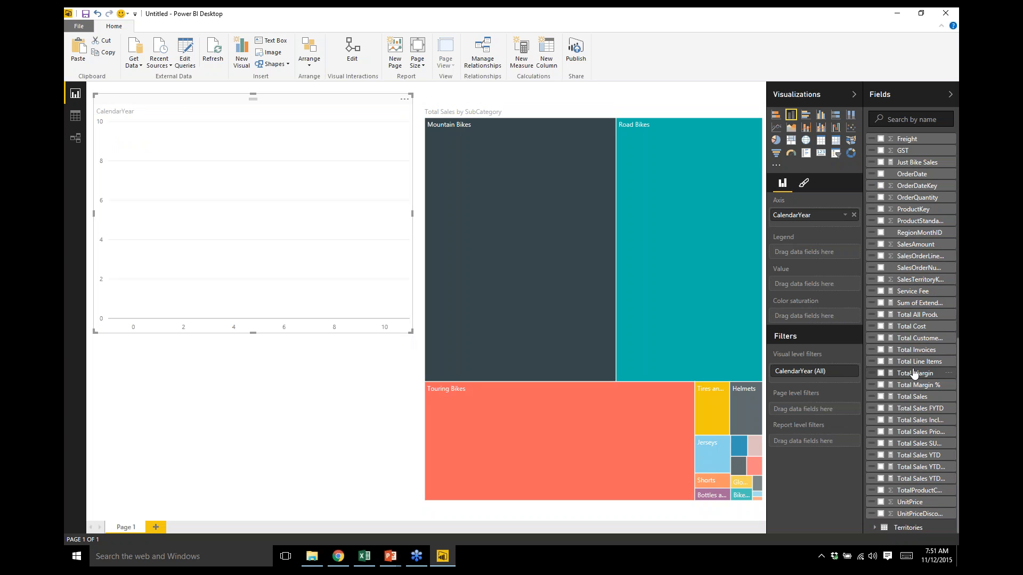
click(881, 396)
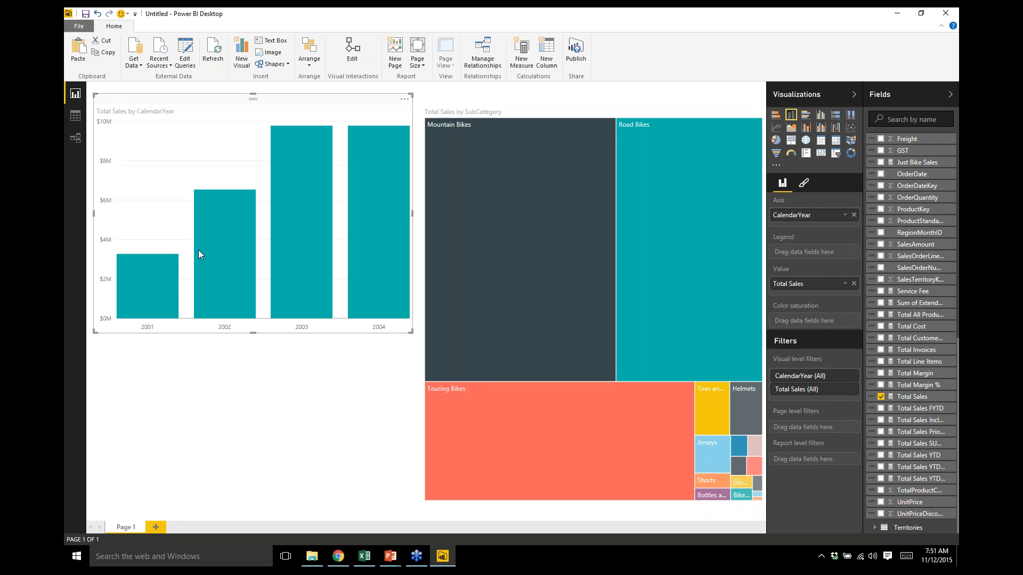
Select individual year columns in the chart to examine how each year cross-highlights the treemap
click(243, 233)
click(306, 202)
click(367, 195)
click(291, 198)
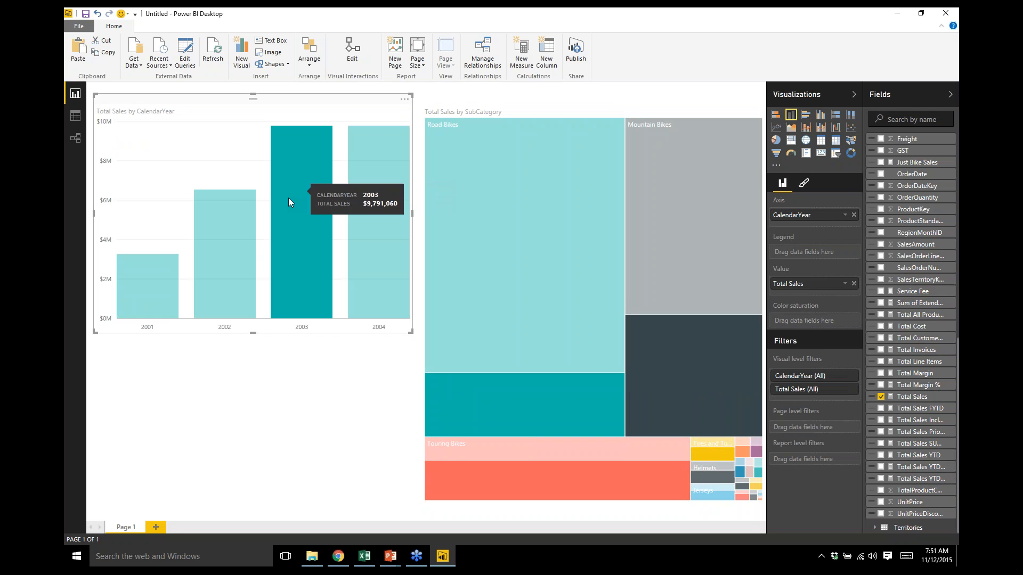
click(215, 244)
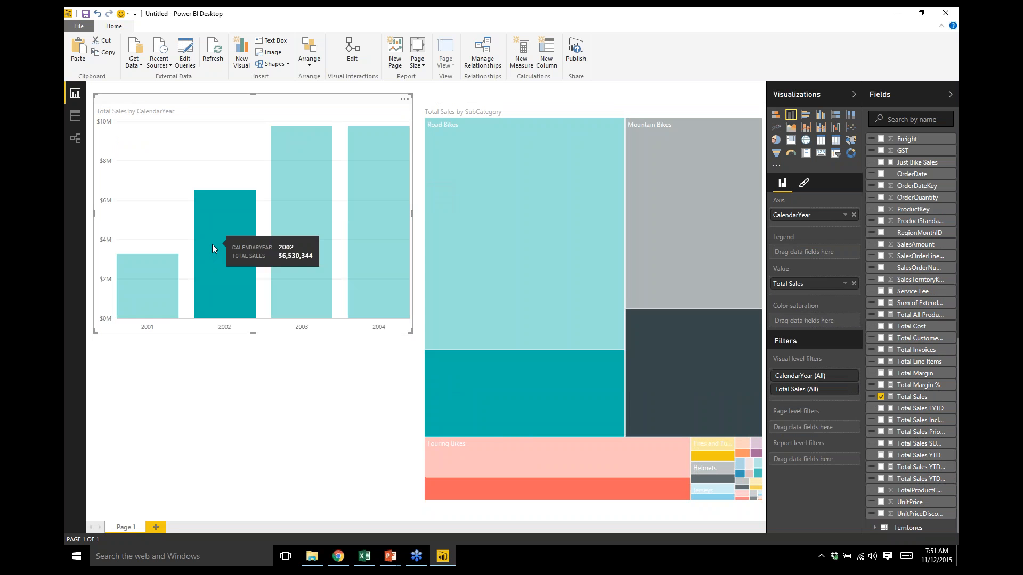
click(162, 280)
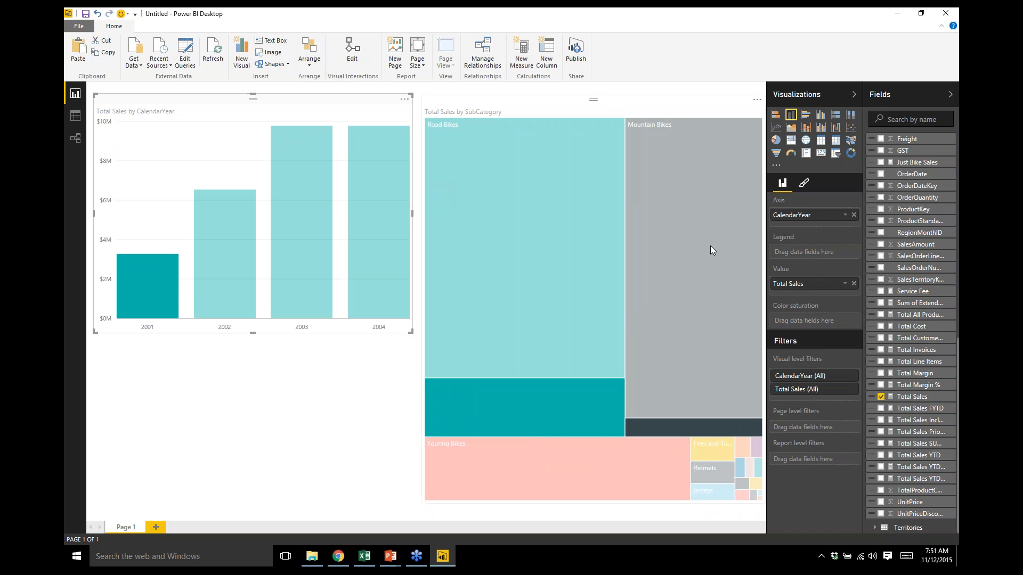
click(366, 245)
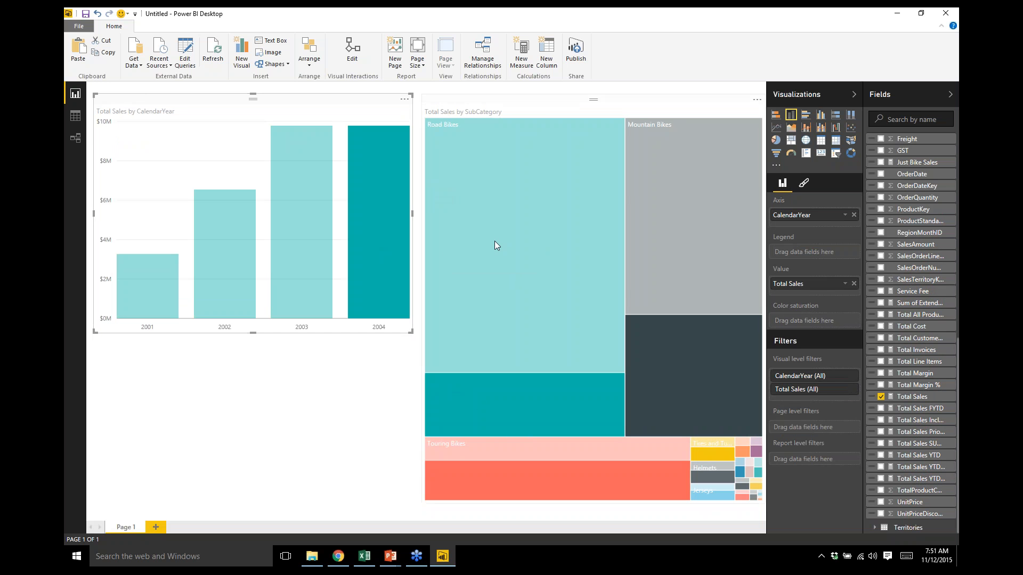
click(302, 250)
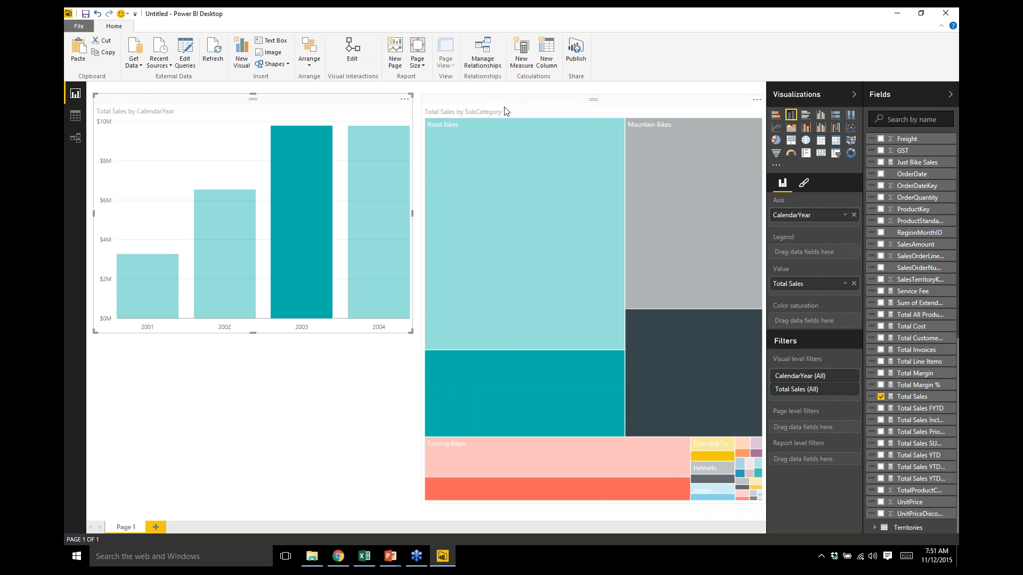
Edit the visual interactions so the column chart filters the treemap instead of highlighting it, and select 2004
click(351, 57)
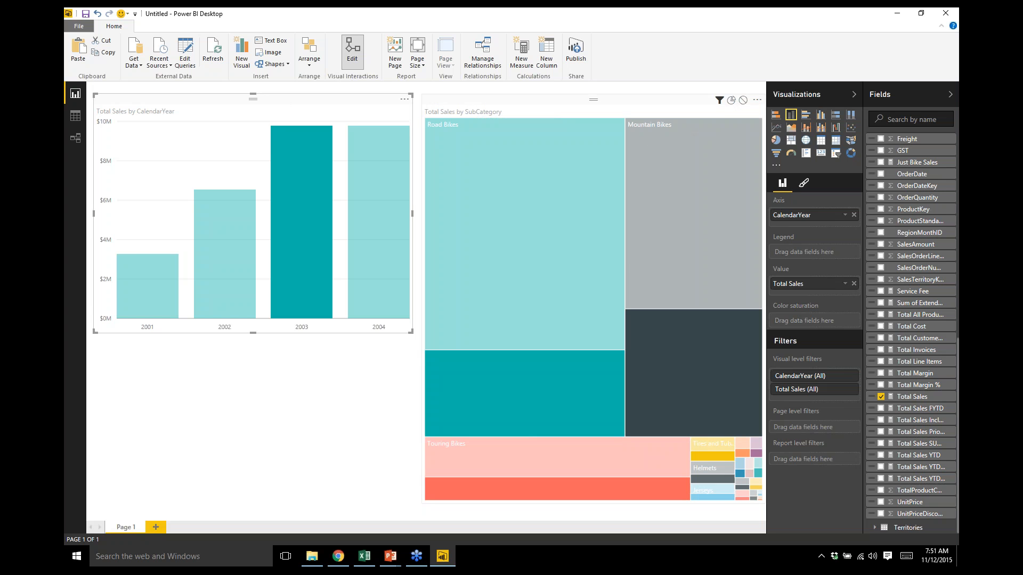
click(719, 100)
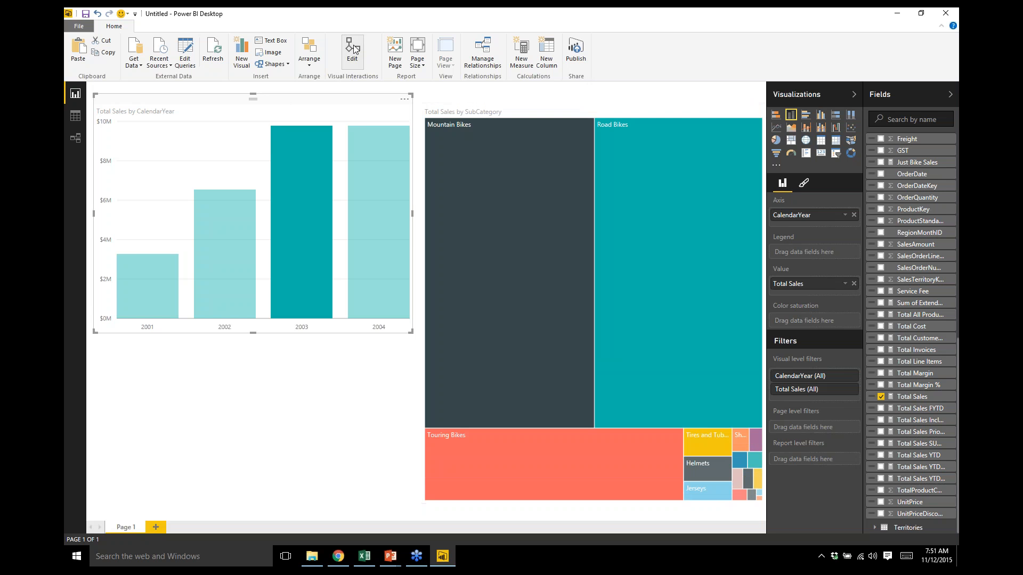
click(351, 282)
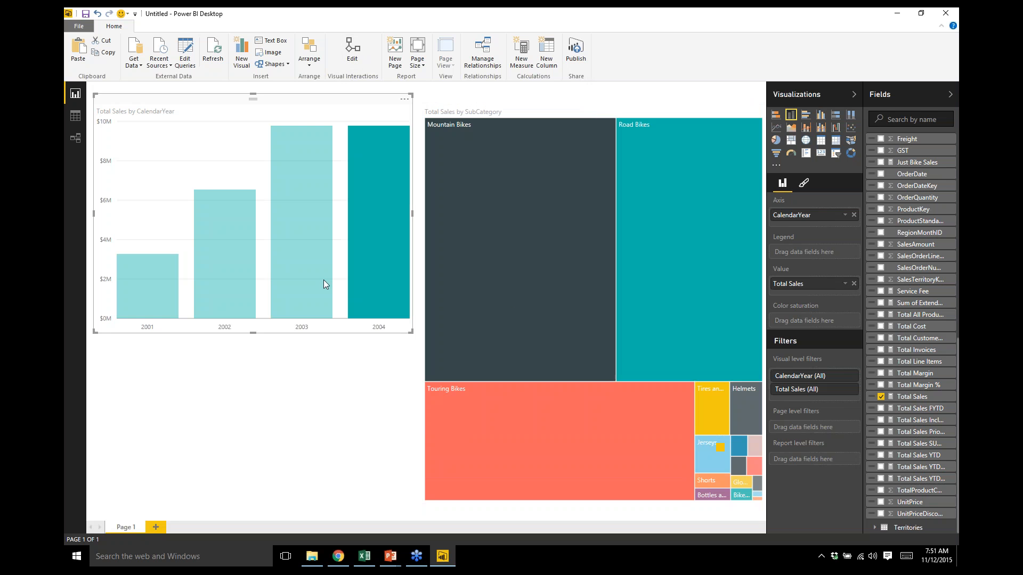
Select 2003, 2002, 2001, 2003 and 2004 in the column chart to examine the filtered treemap for each year
click(293, 270)
click(220, 278)
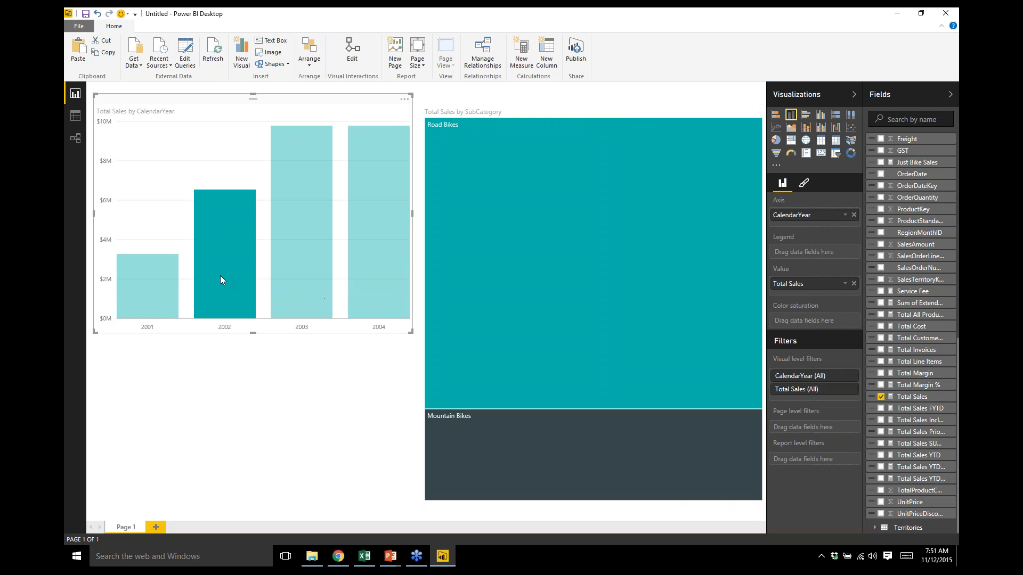
click(161, 290)
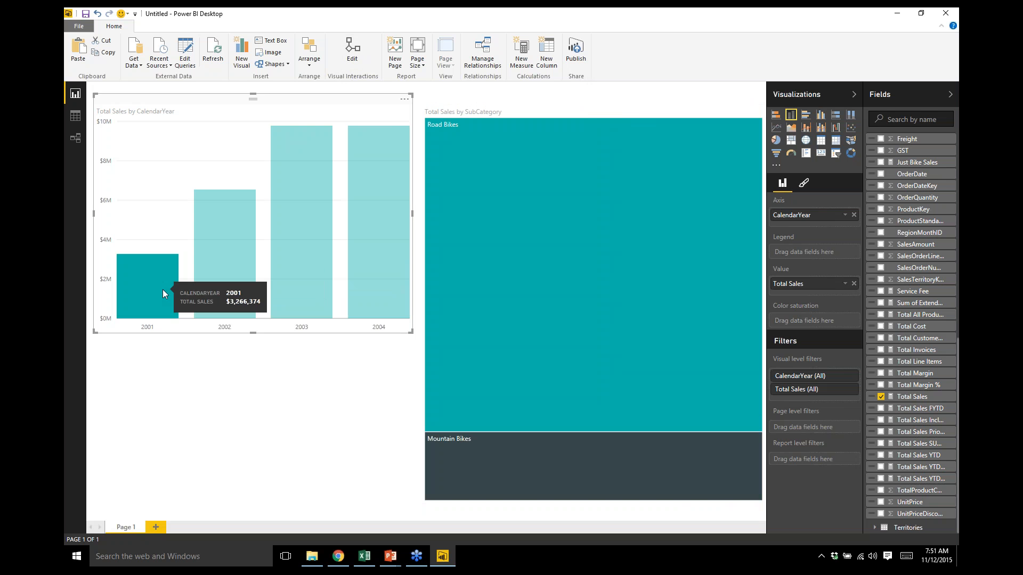
click(284, 261)
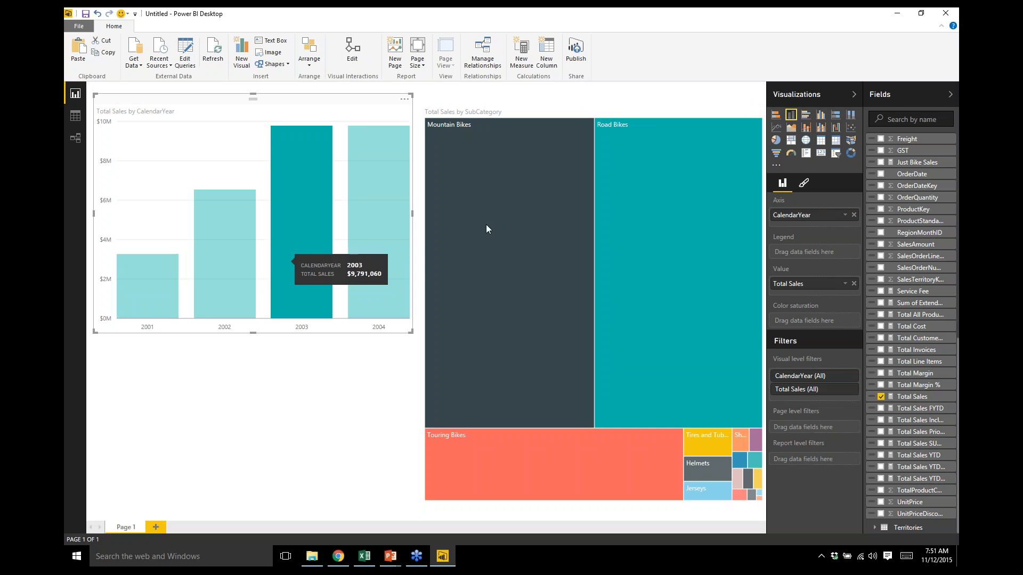
click(397, 209)
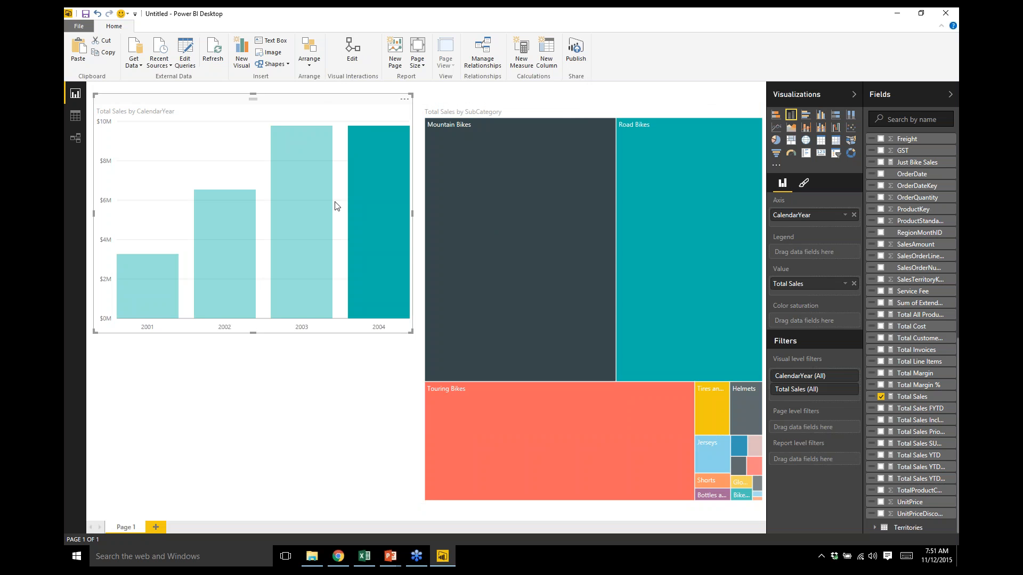
Duplicate the column chart below the original, shorten the copy to fit the page and convert it to a line chart
drag(323, 112, 328, 286)
drag(261, 270, 261, 348)
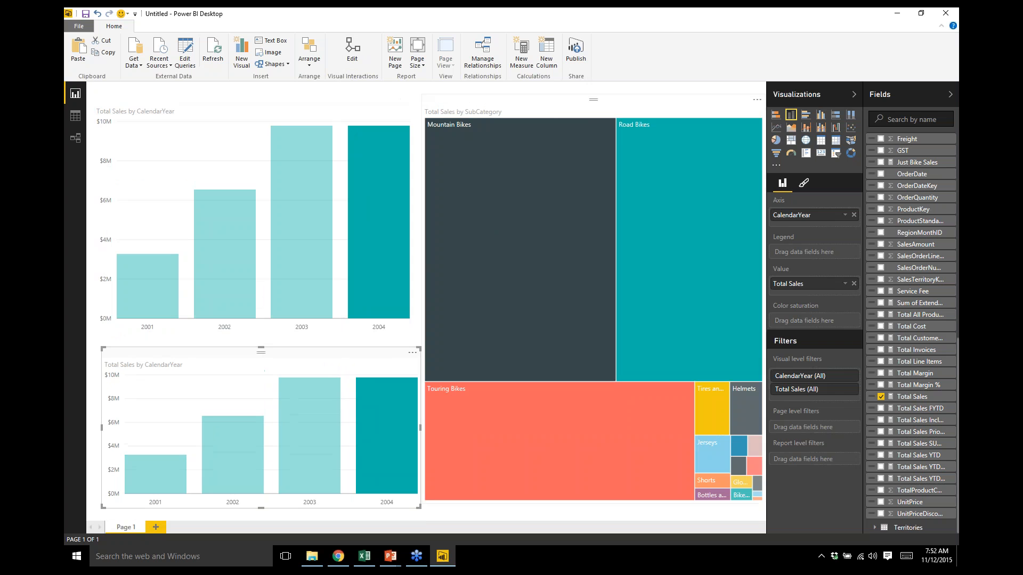
click(777, 128)
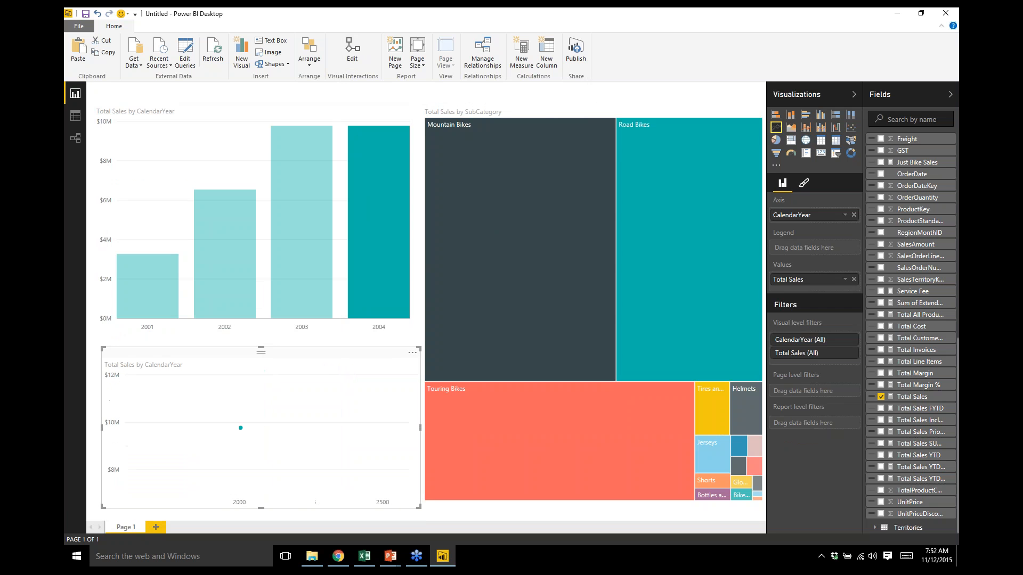
Replace CalendarYear with MonthName from the Calendar table on the line chart's axis
click(854, 216)
scroll(870, 201, up, 8)
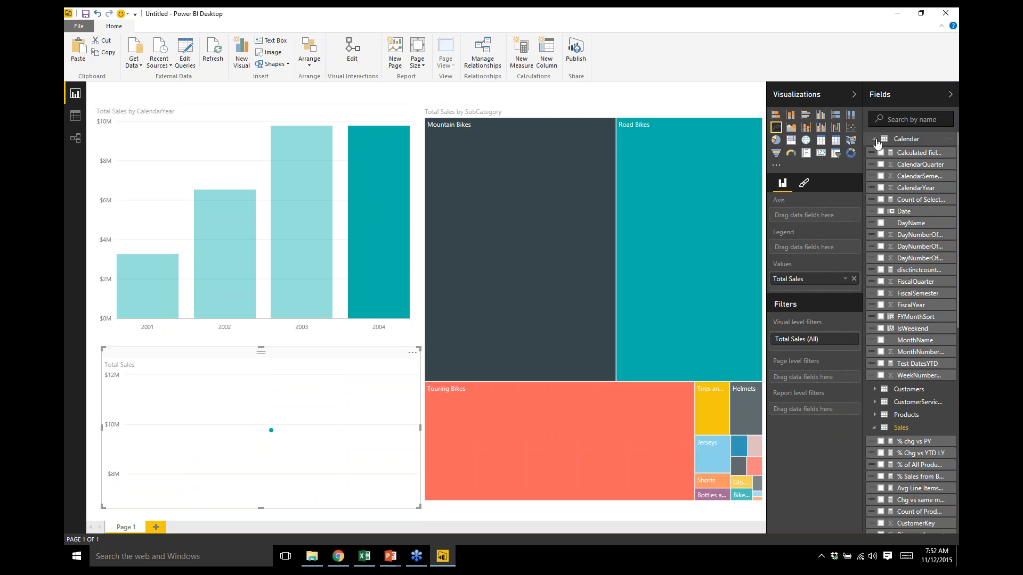
click(881, 341)
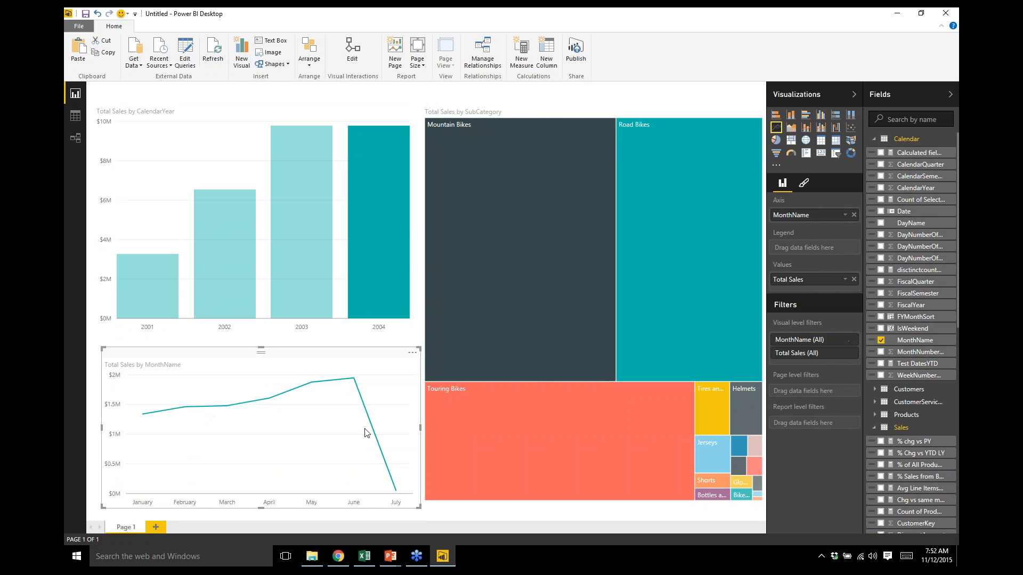
Select 2003, 2002 and 2003 again in the column chart to compare the monthly sales line and the treemap
click(308, 269)
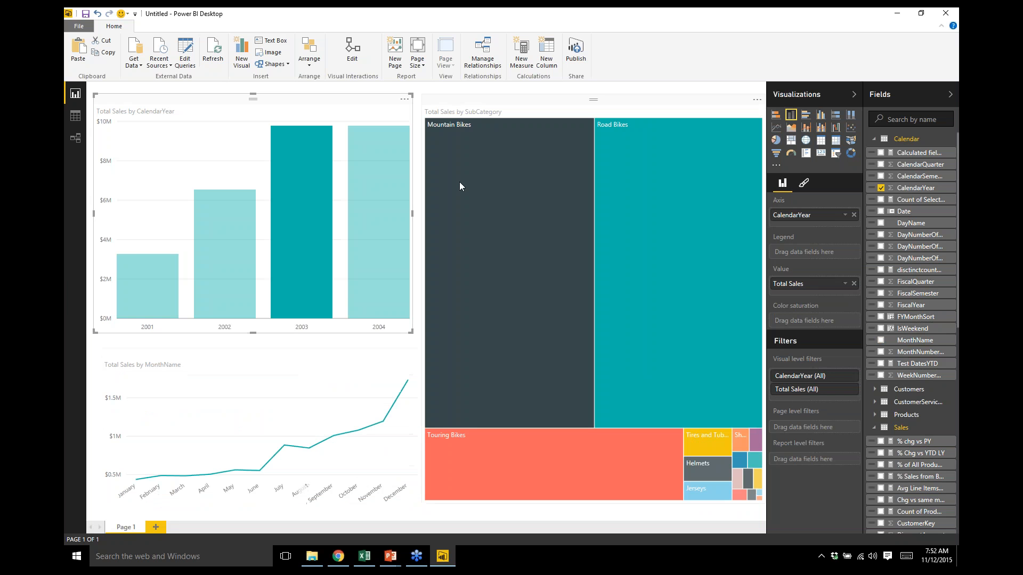
click(243, 287)
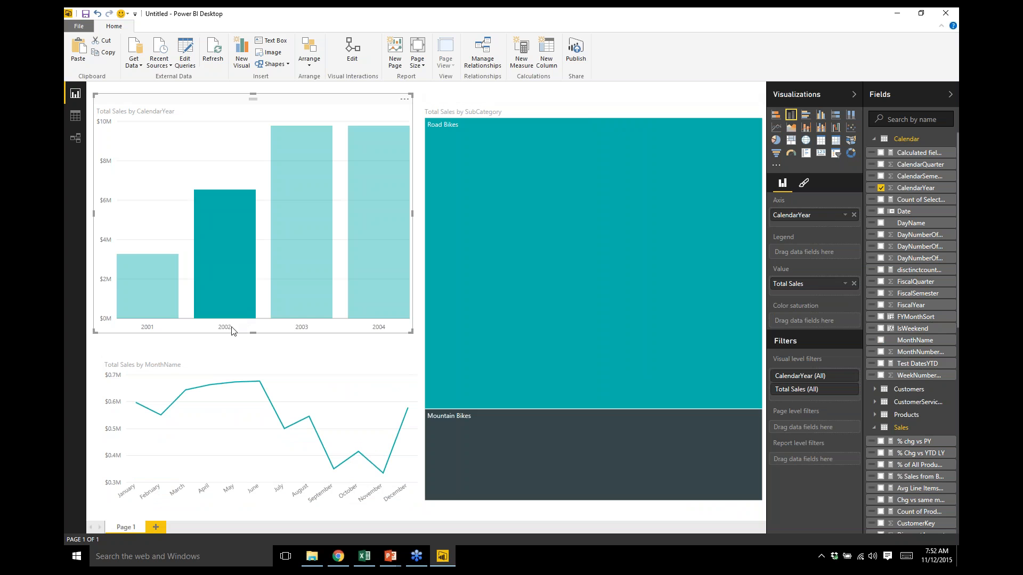
click(304, 292)
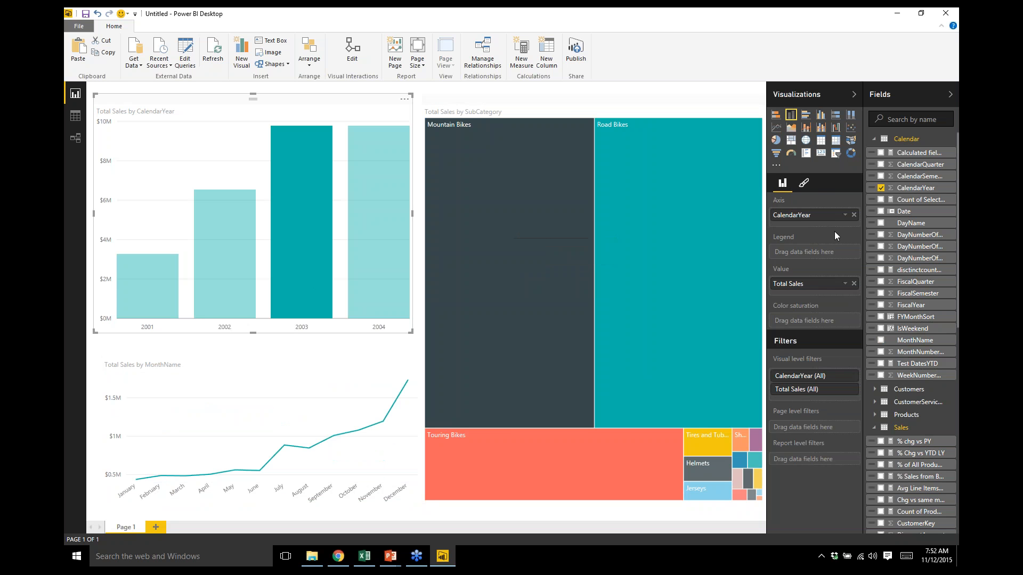
Turn on data labels for the column chart and set their display units to Thousands
click(807, 184)
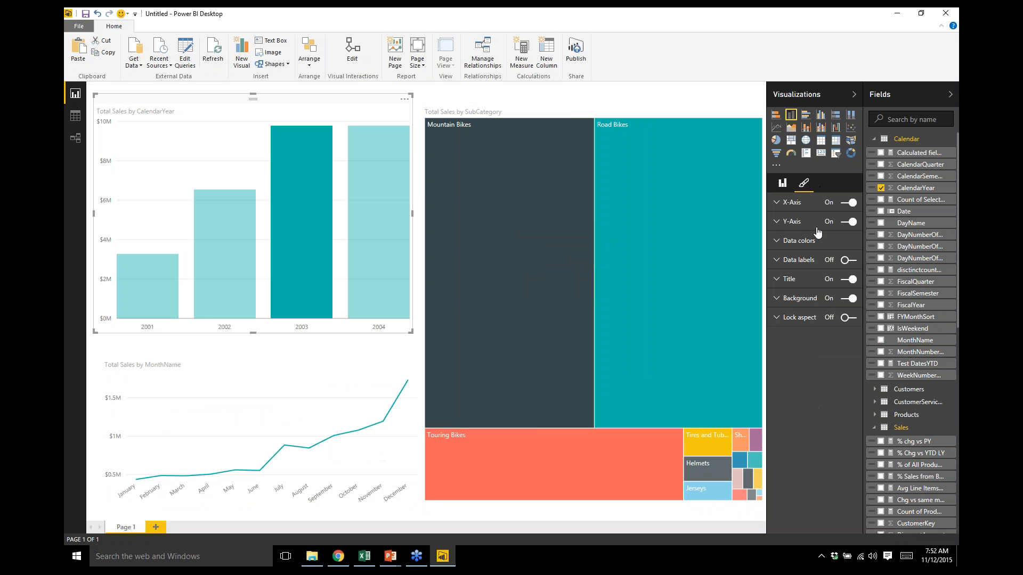
click(778, 263)
click(849, 261)
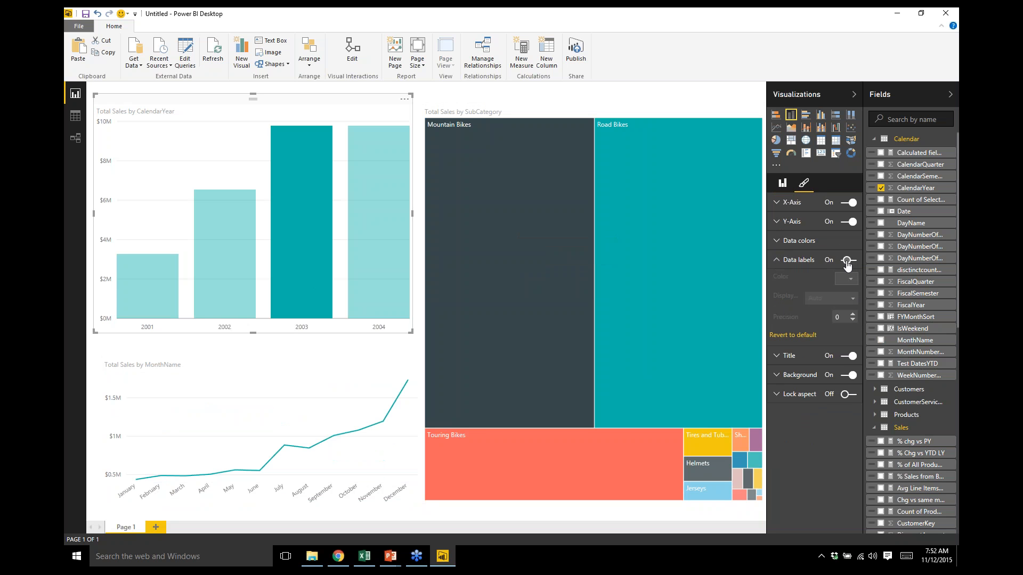
click(855, 303)
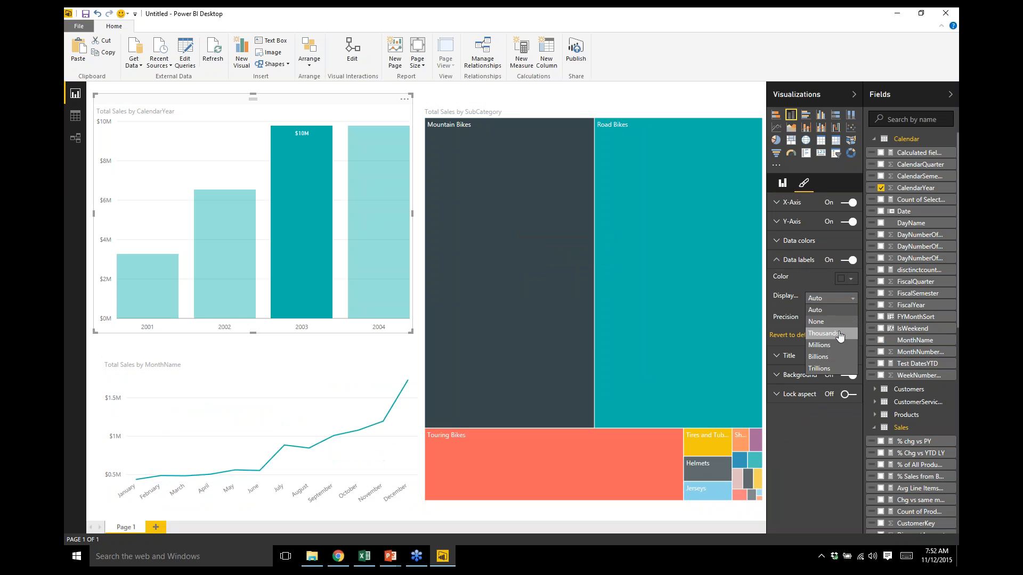
click(844, 325)
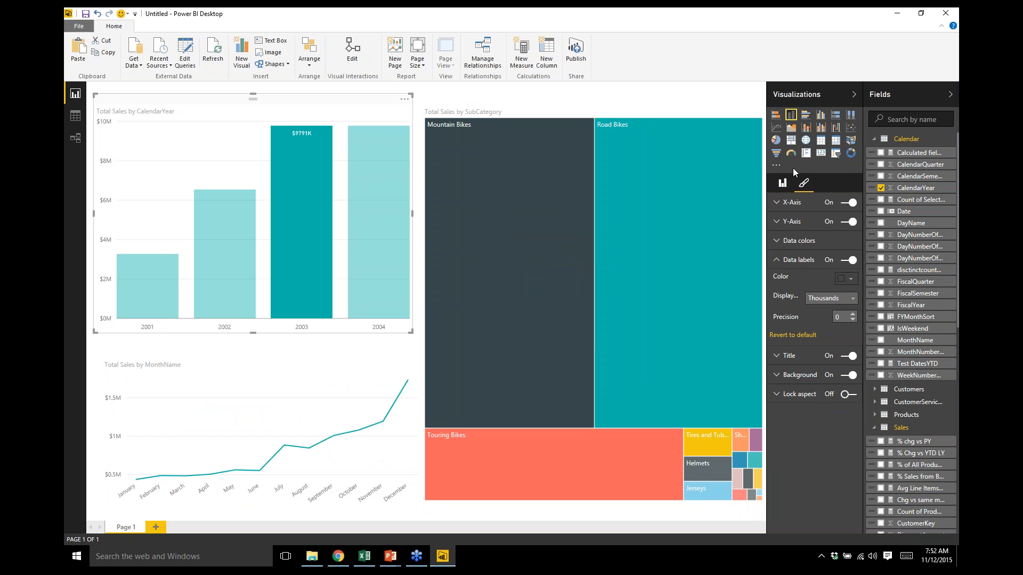
Filter the report by the 2004 column and display the treemap's formatting options
click(782, 183)
click(370, 238)
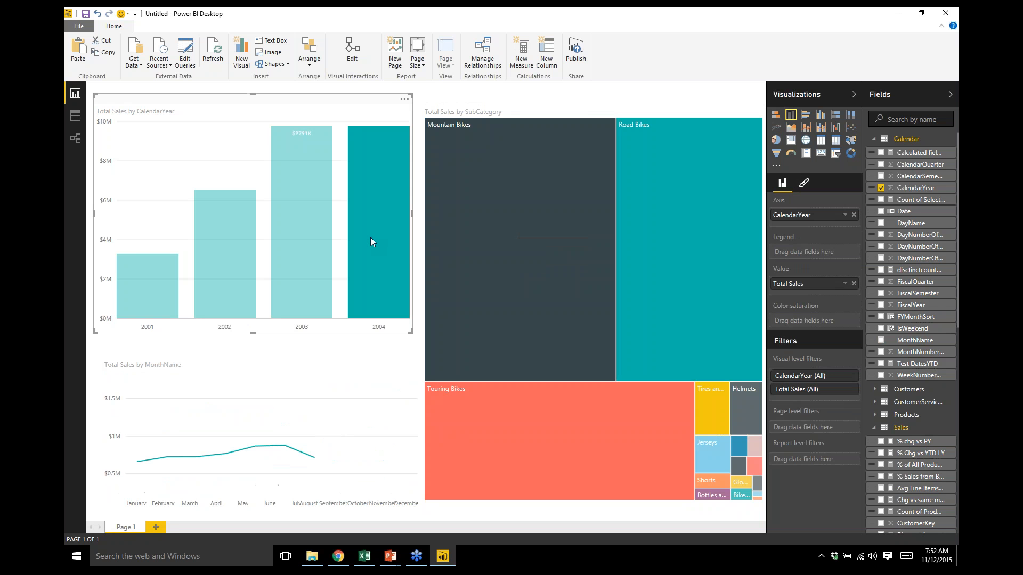
click(804, 184)
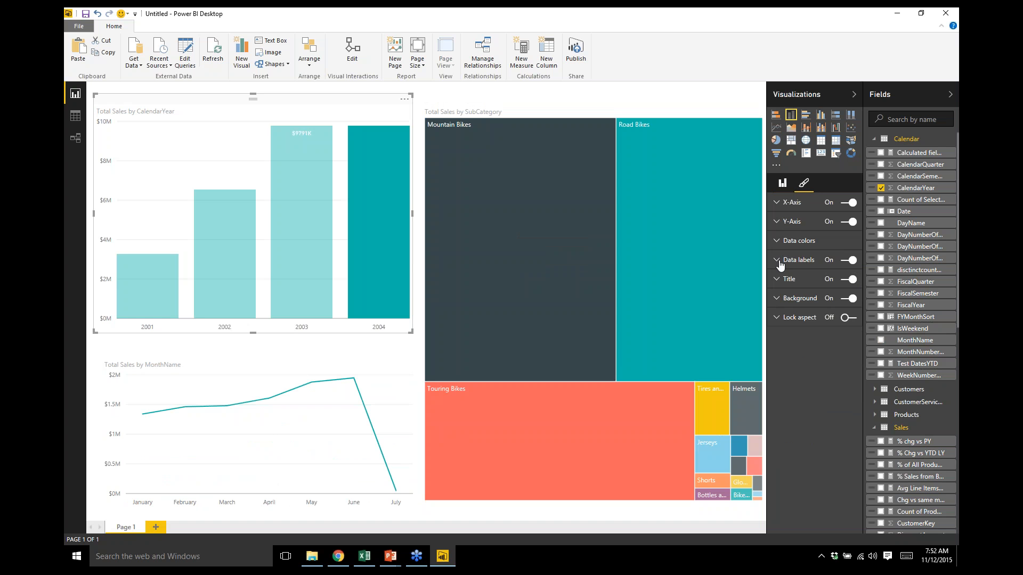
click(545, 239)
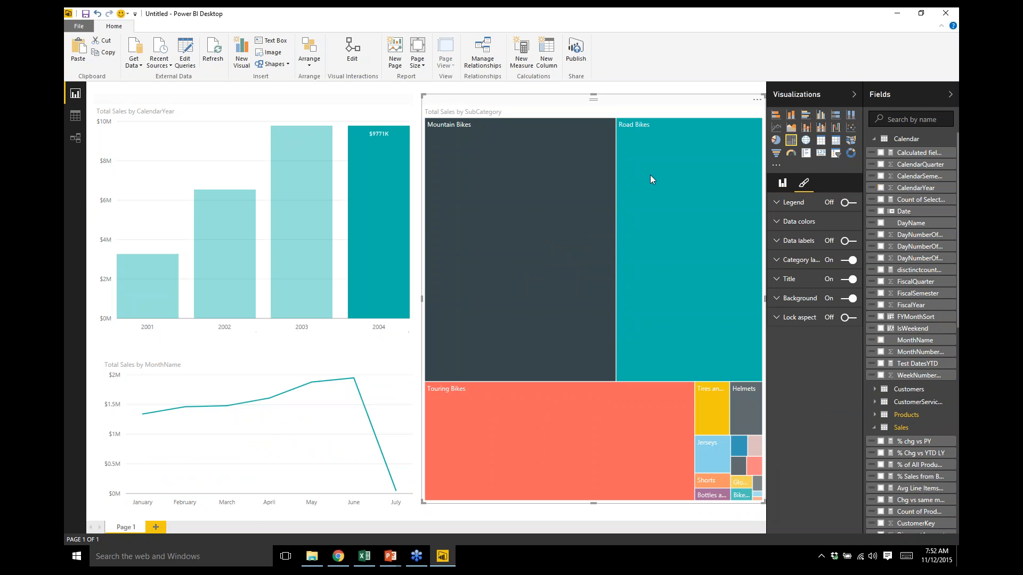
Turn on data labels for the treemap and set their display units to Thousands
click(849, 241)
click(783, 241)
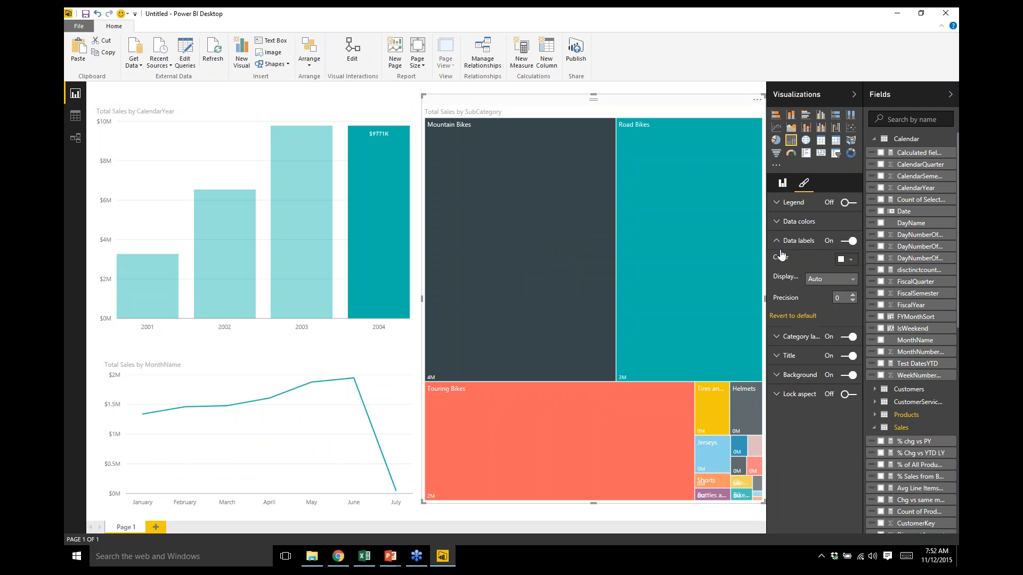
click(836, 282)
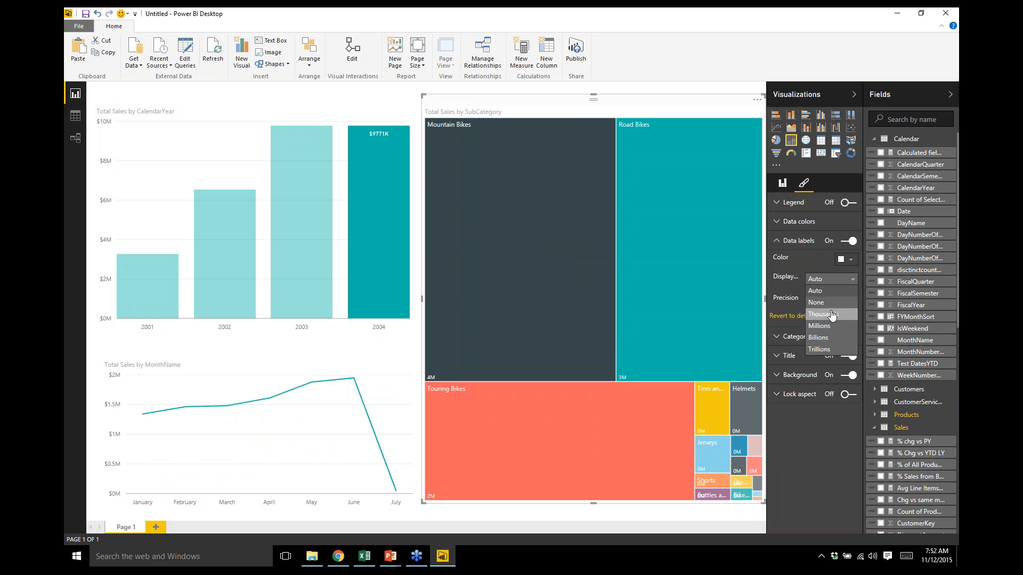
click(832, 314)
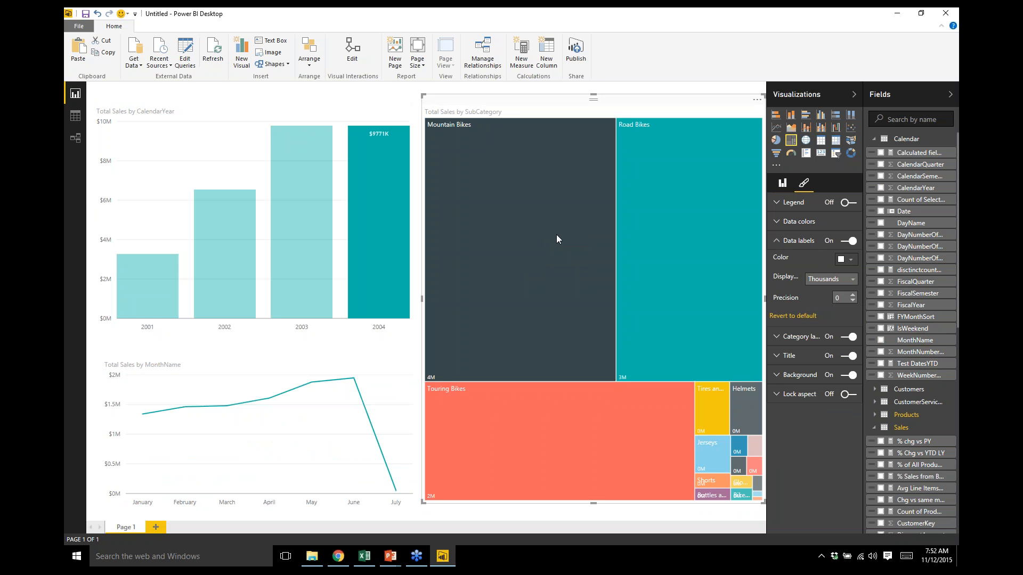
Cross-filter the report by the 2003 column, and by Mountain Bikes in the treemap
click(388, 216)
click(320, 232)
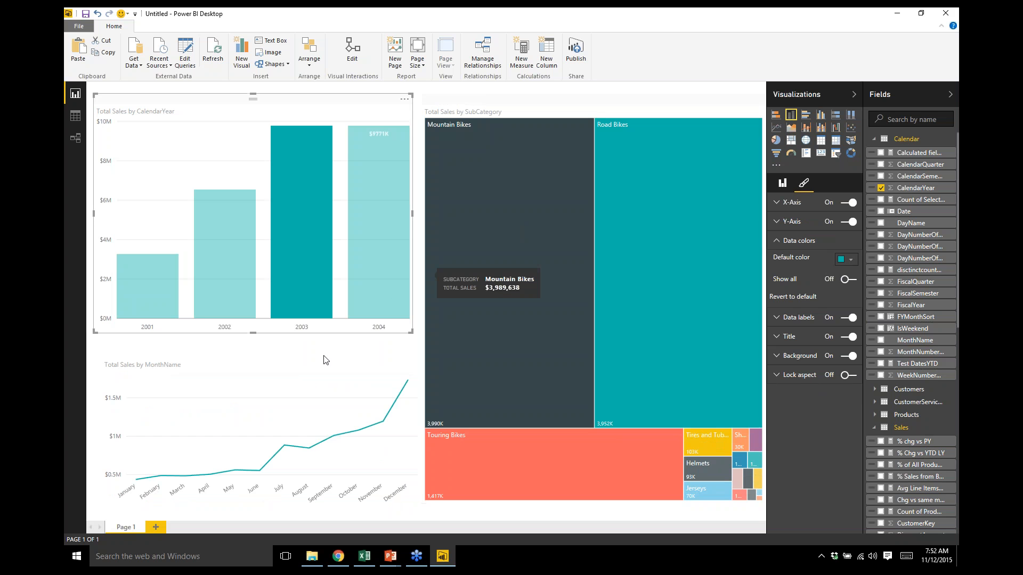
click(521, 197)
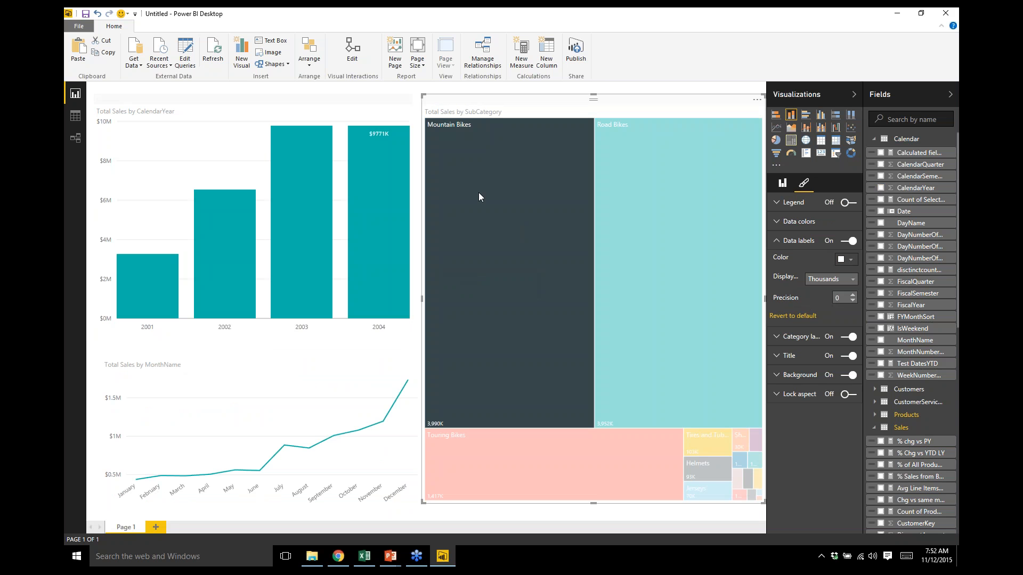
click(478, 193)
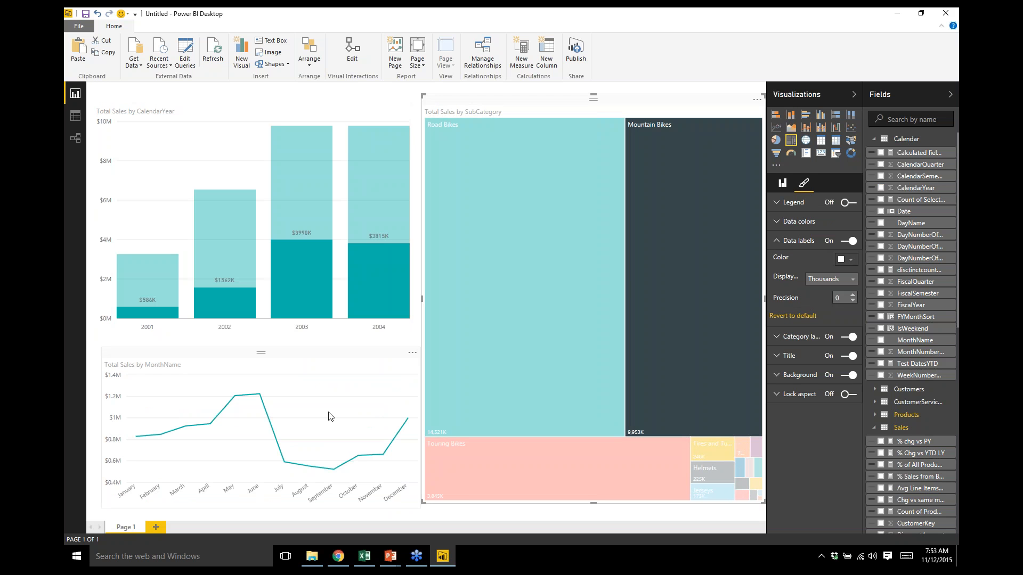
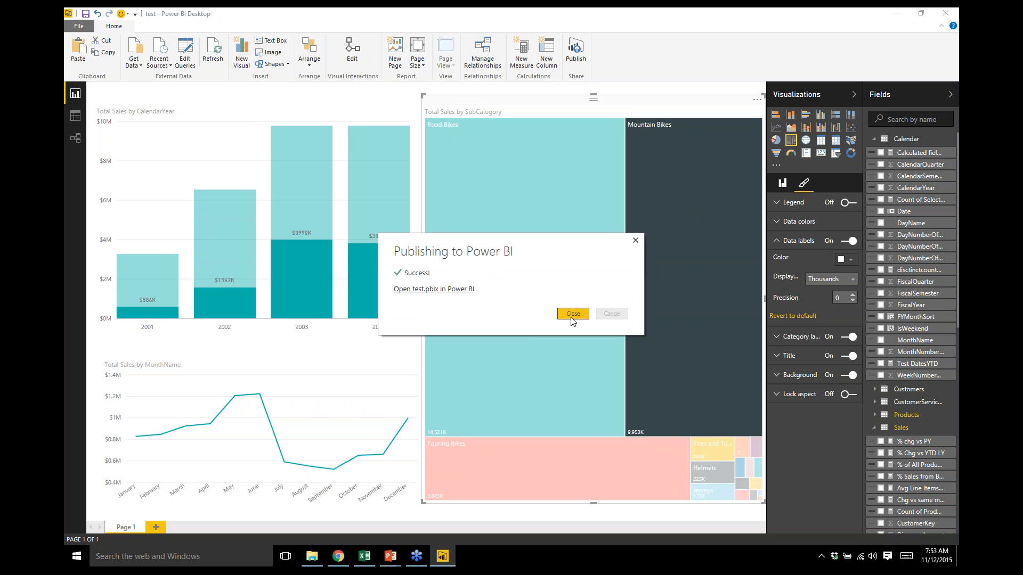
Close the publishing confirmation, switch to the Power BI service in Chrome, and open the published test report
click(573, 314)
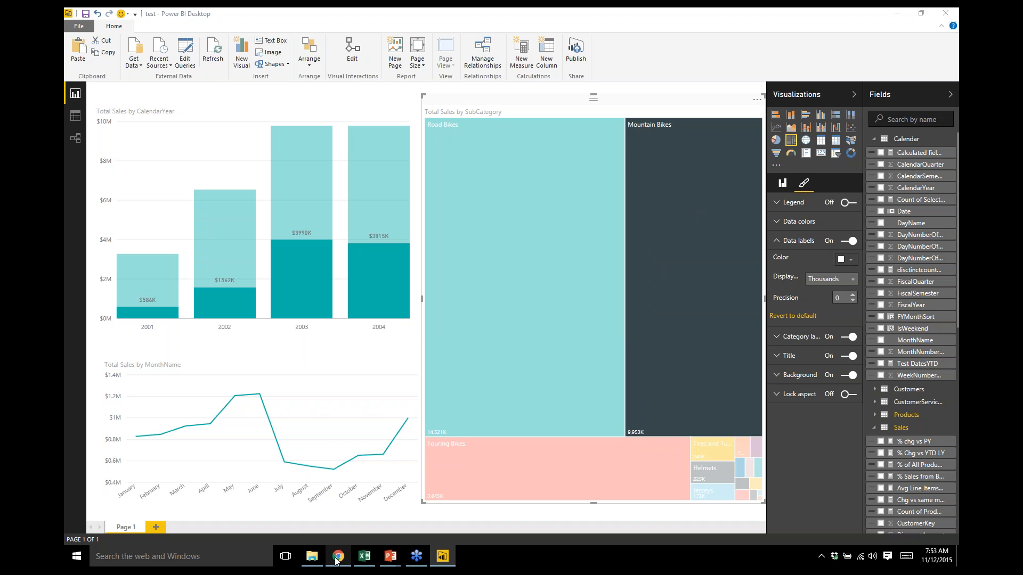
click(337, 557)
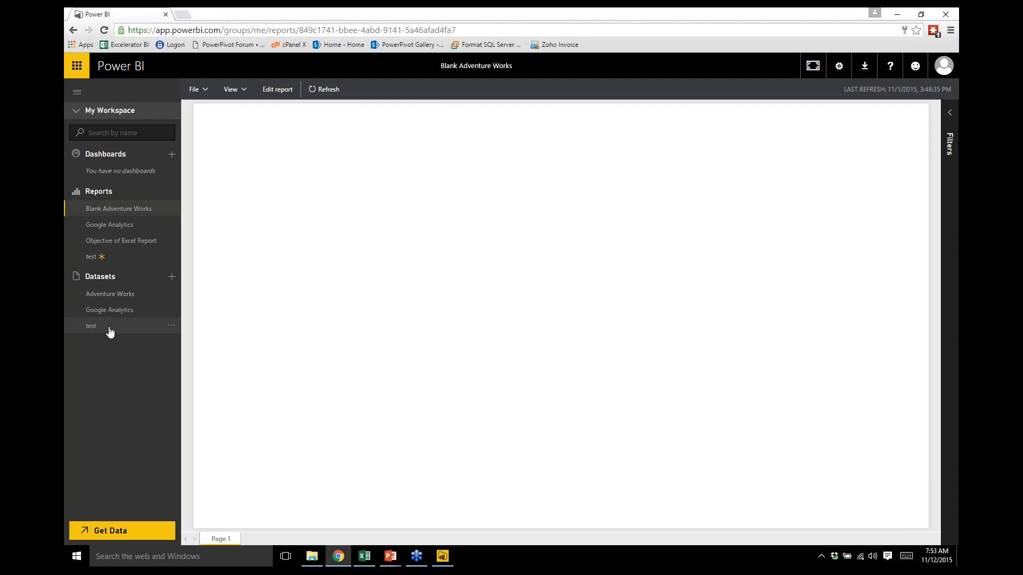
click(109, 331)
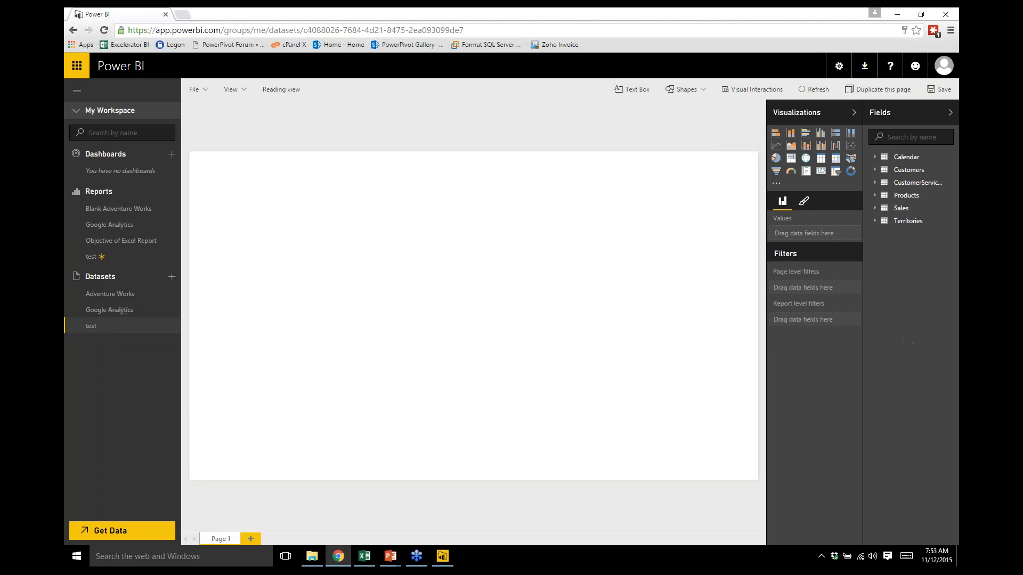
click(111, 263)
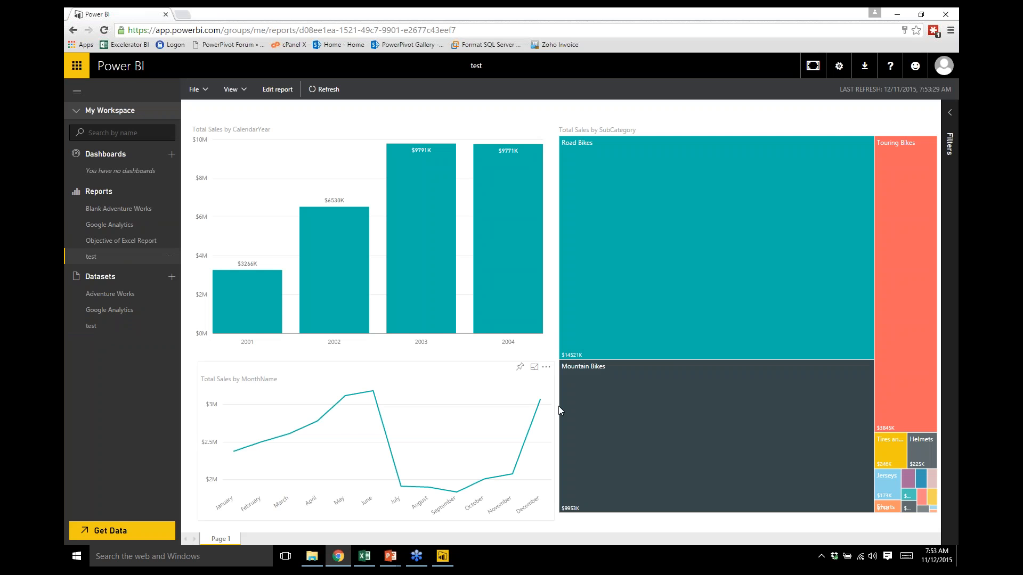
Cross-filter the published report by the 2004 column, and by Mountain Bikes in the treemap, inspecting the 2004 and 2003 columns
click(513, 248)
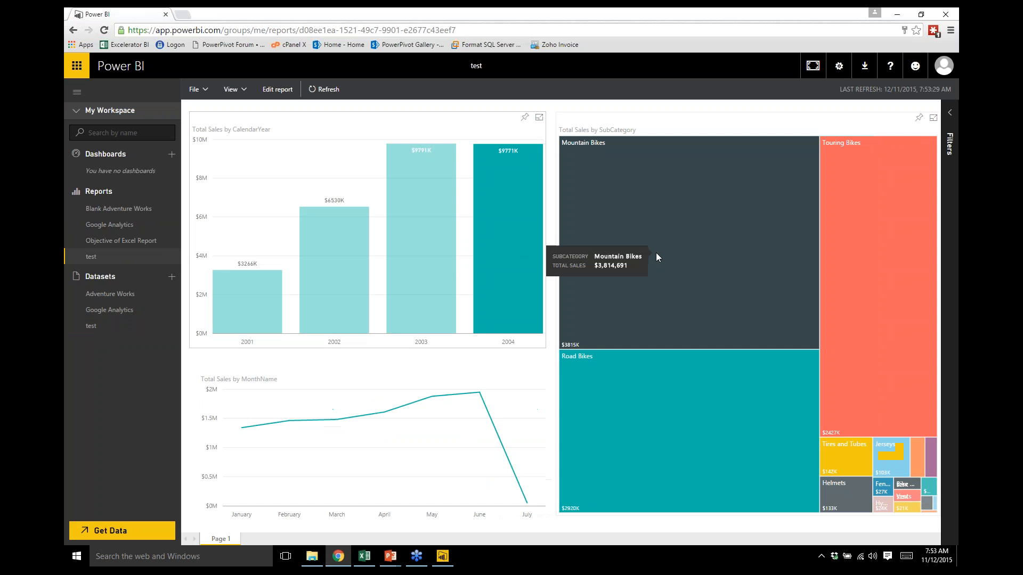
click(657, 253)
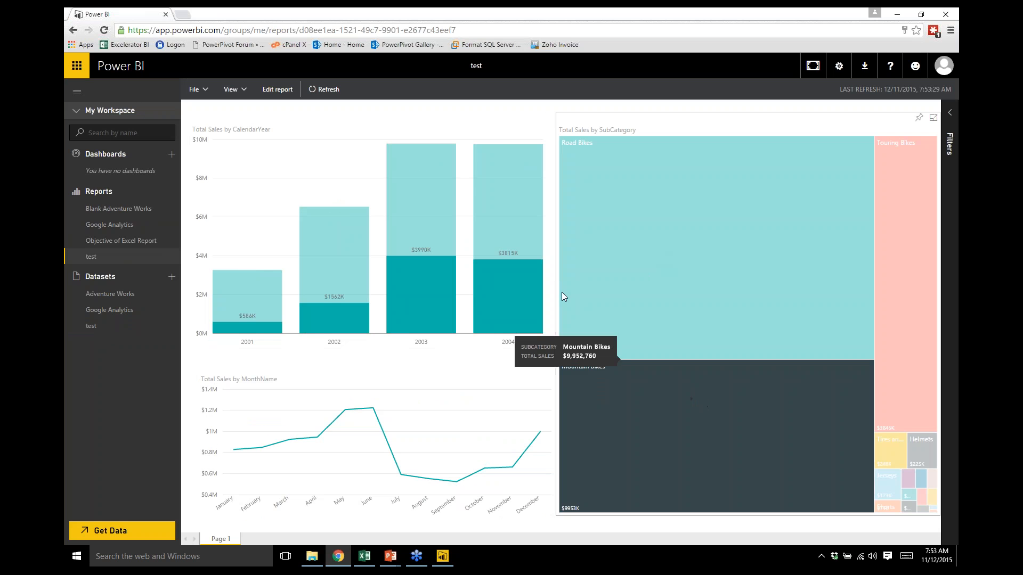
mouse_move(497, 200)
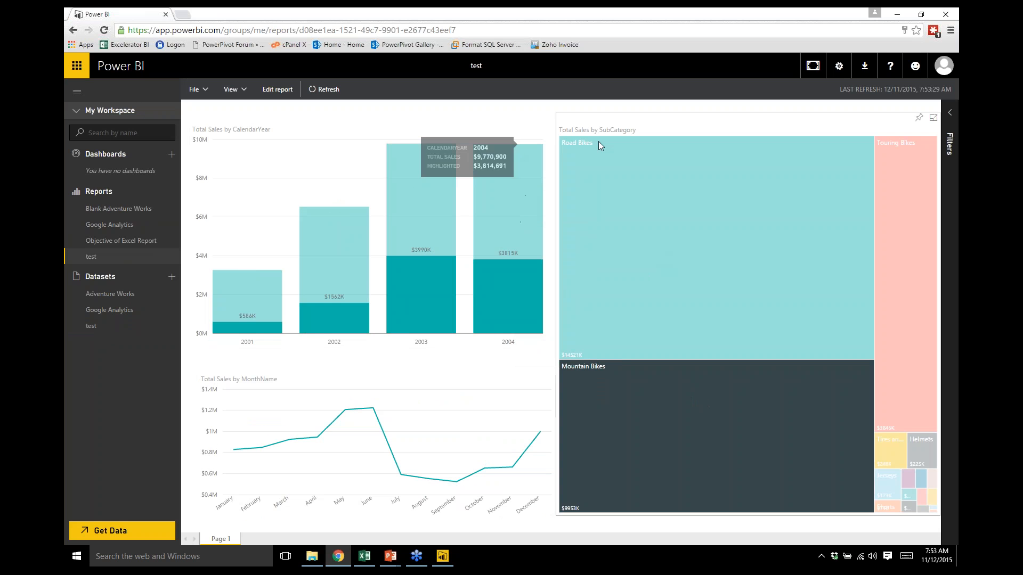
mouse_move(407, 175)
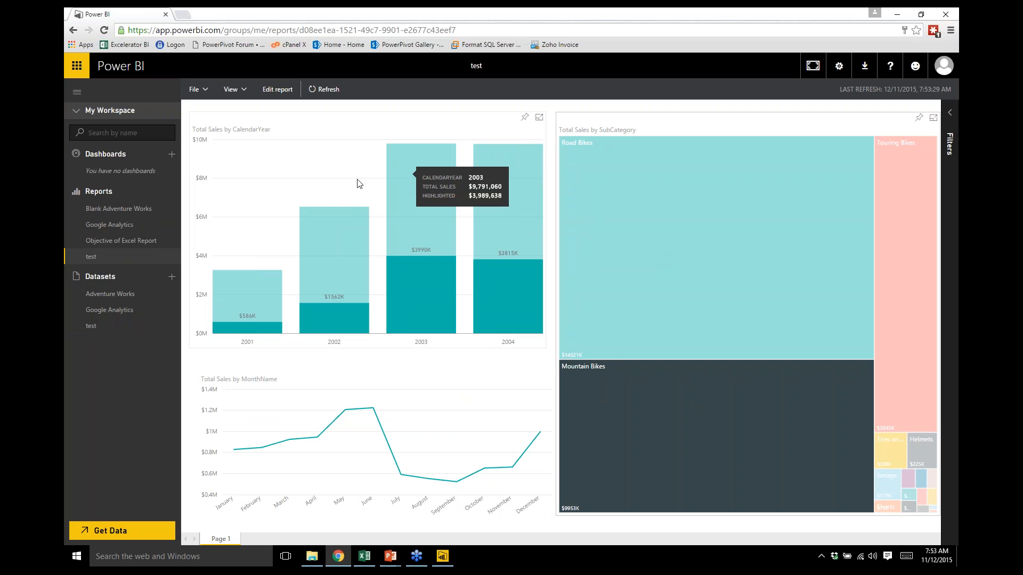
Pin the Total Sales by CalendarYear chart to a new dashboard named "new dashboard" and open that dashboard
click(524, 118)
text(new dashb)
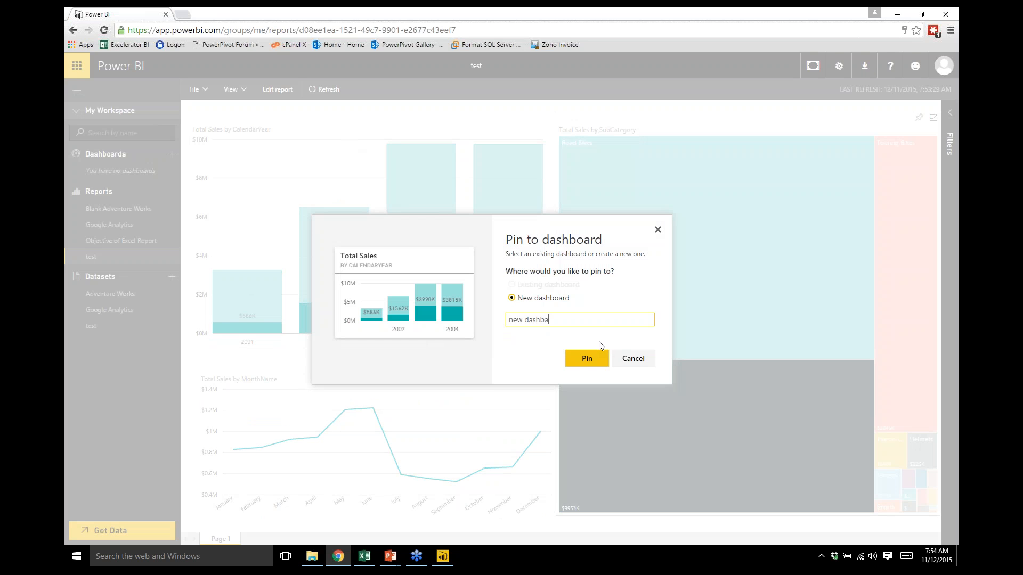
text(oard)
click(596, 354)
click(127, 173)
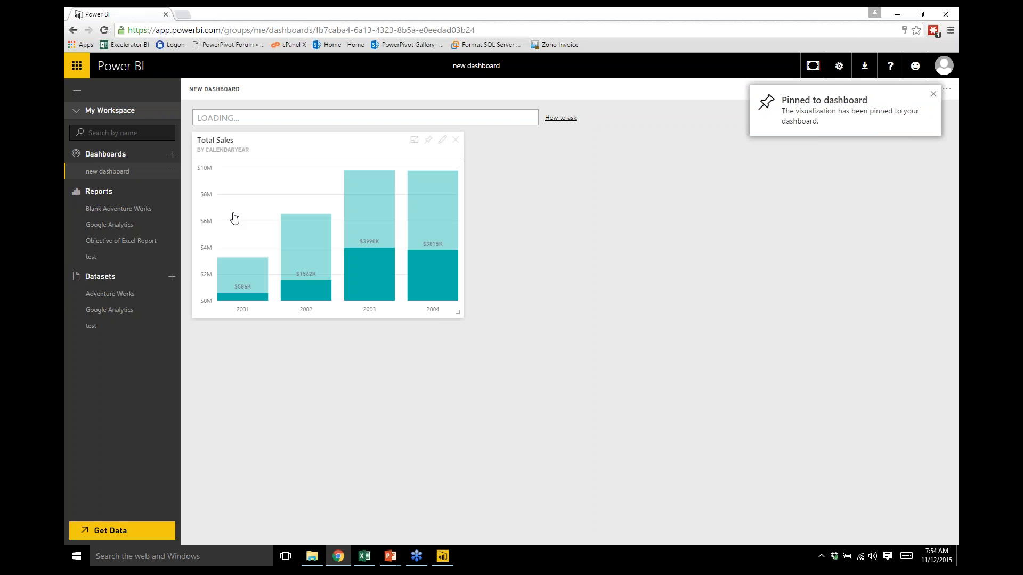
click(932, 95)
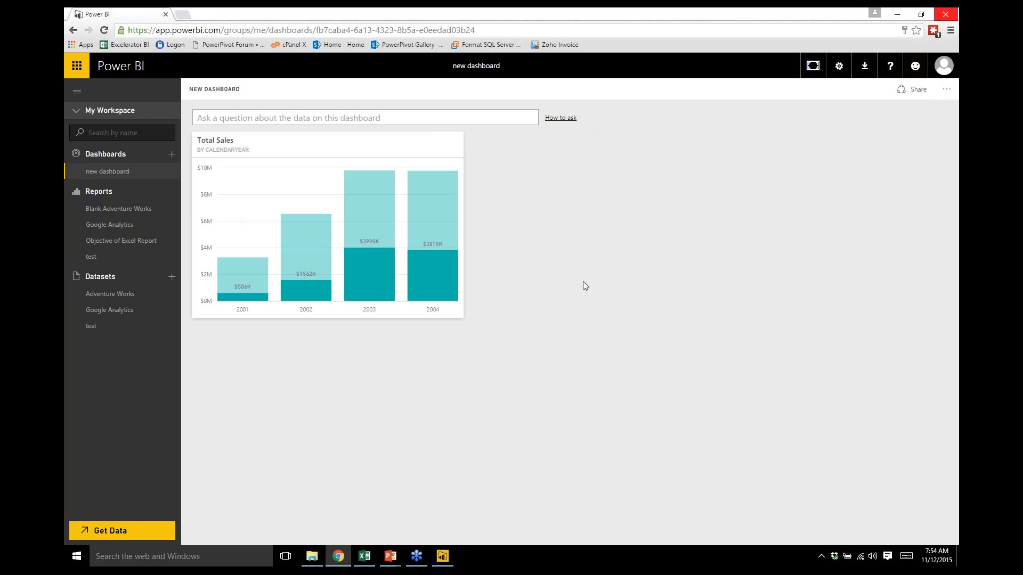
Switch to the running PowerPoint slide show and advance to the Key Points to Take Away slide
mouse_move(394, 562)
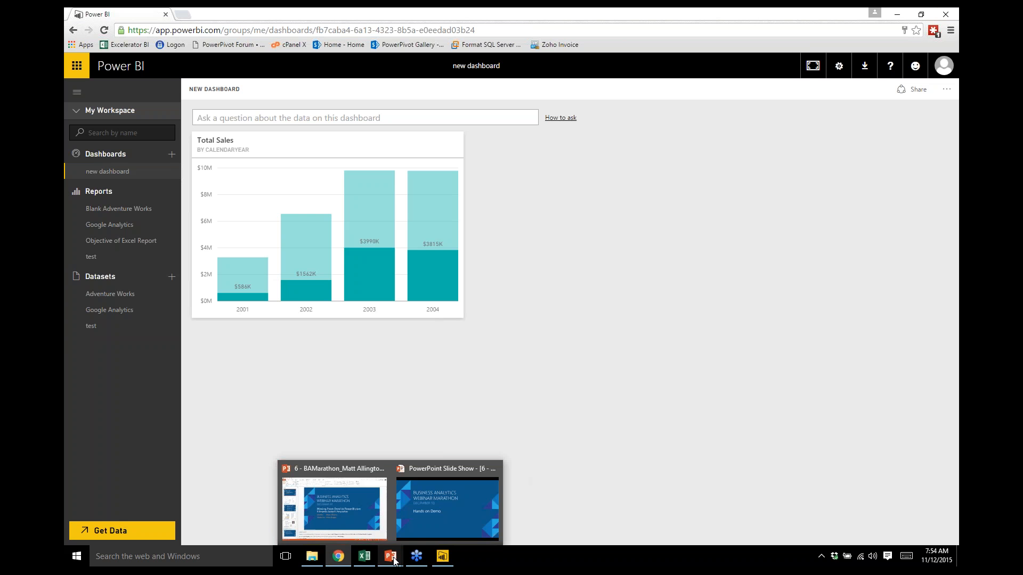
click(426, 529)
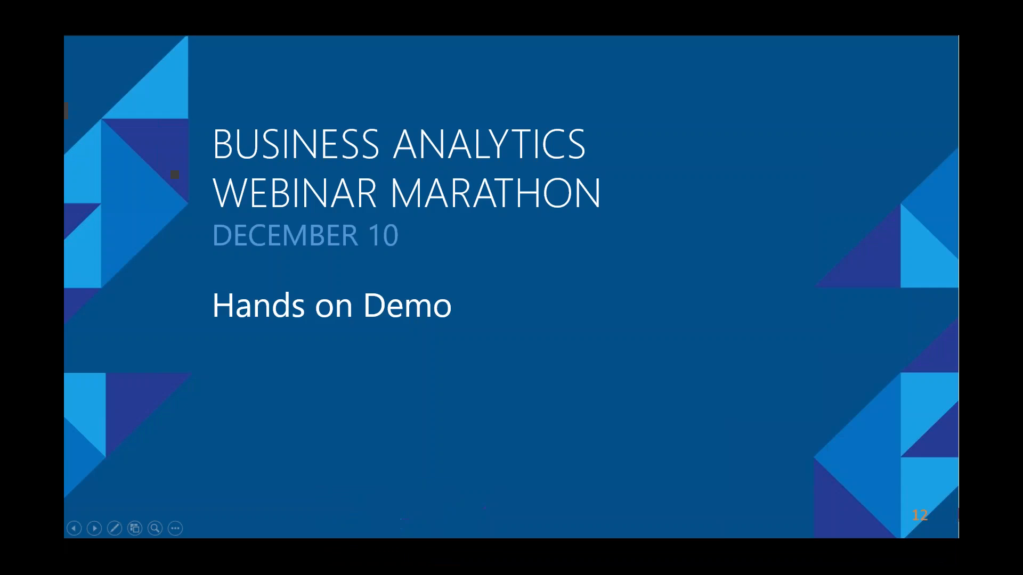
key(Right)
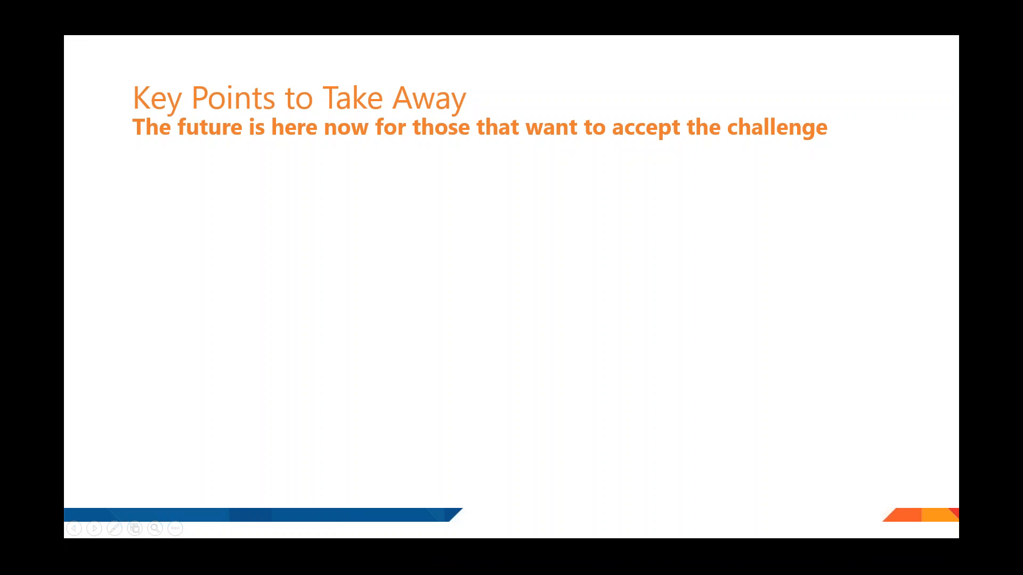